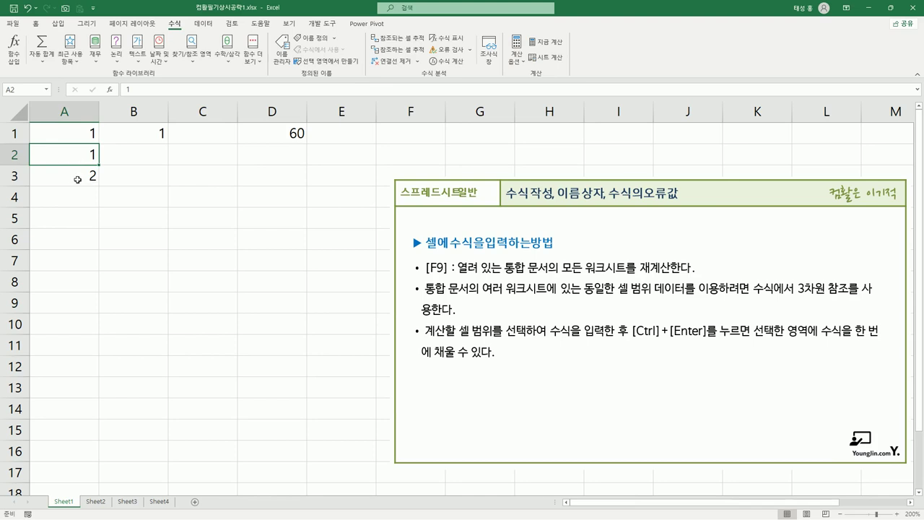
# - Inspect the SUM formula in cell A3 of Sheet1
pyautogui.click(74, 177)
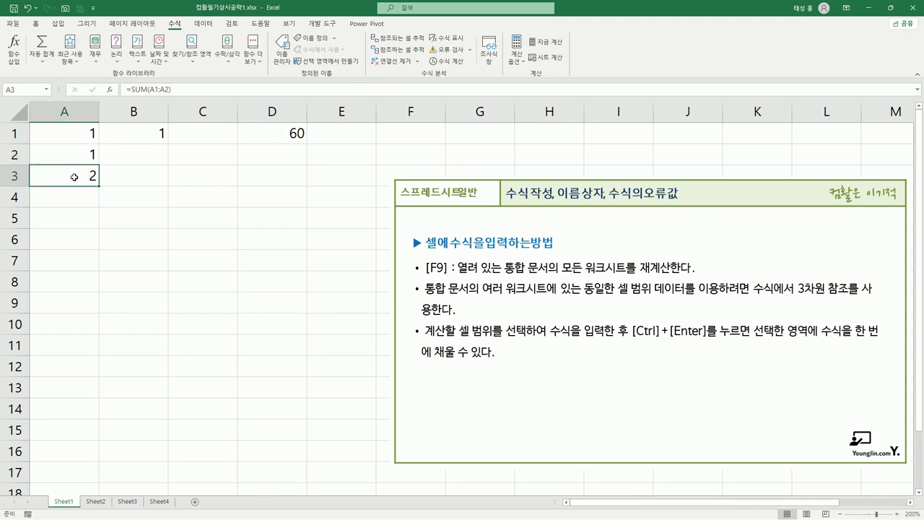
pyautogui.doubleClick(78, 180)
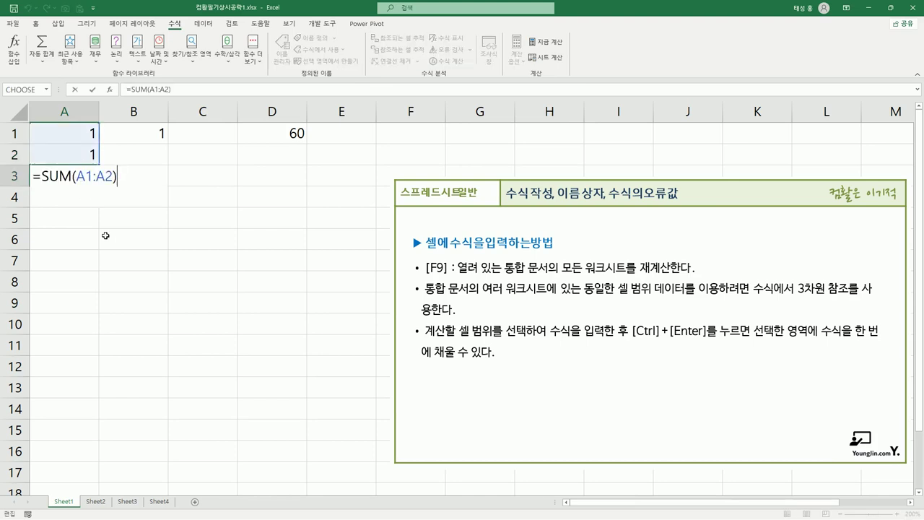
pyautogui.press('Return')
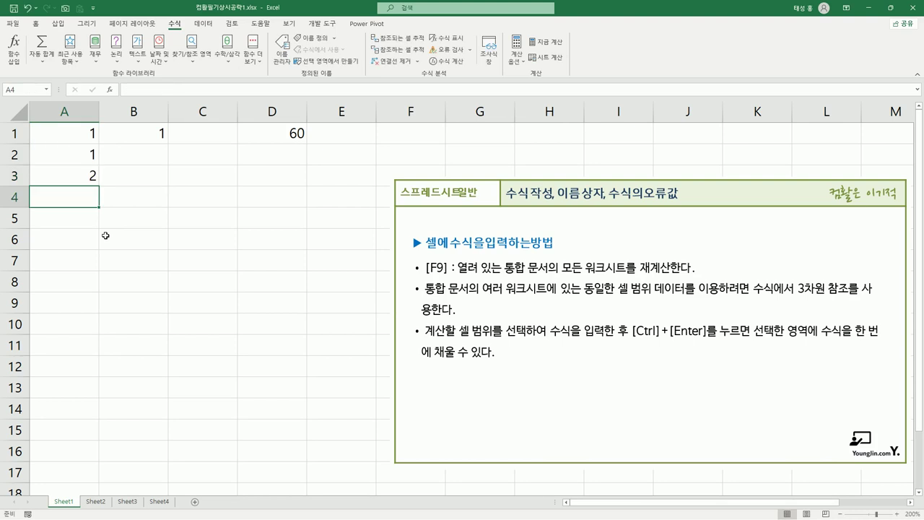
# - Change the value in cell A1 to 10
pyautogui.press('Up')
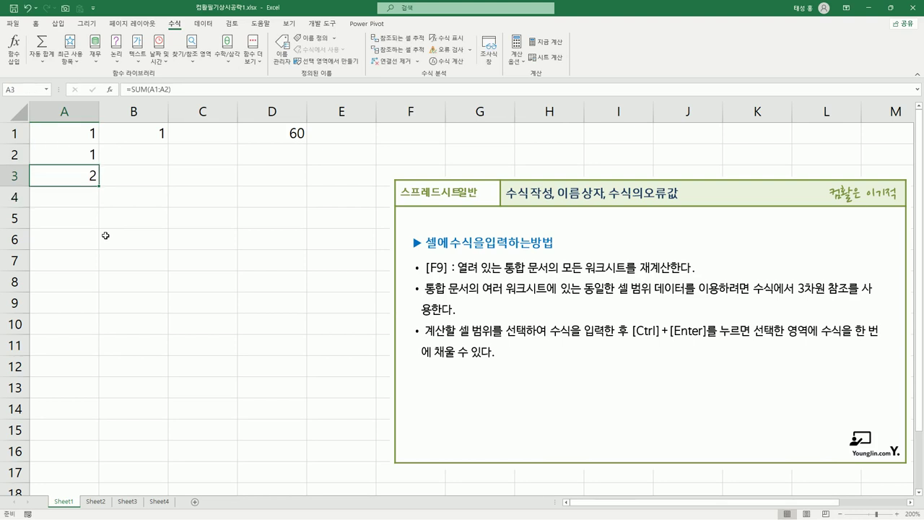
pyautogui.press('Up')
pyautogui.press('Up')
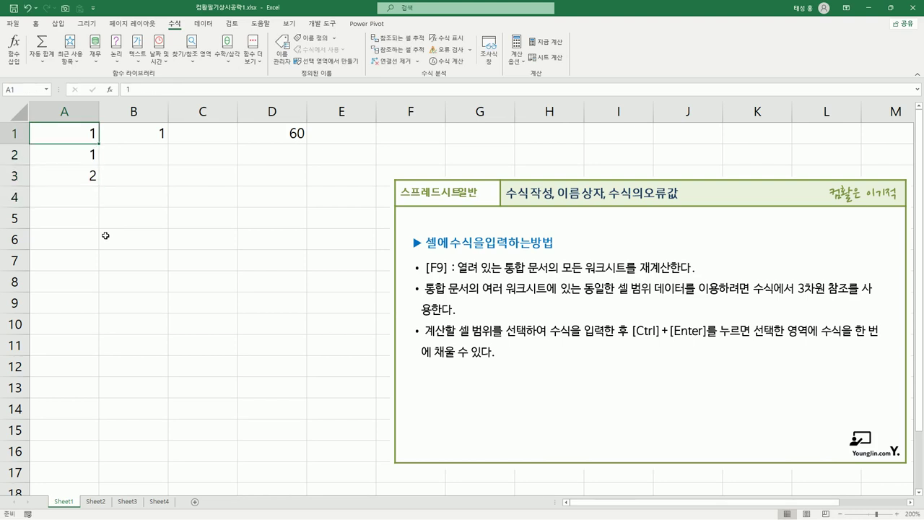
pyautogui.press('F2')
pyautogui.write('0')
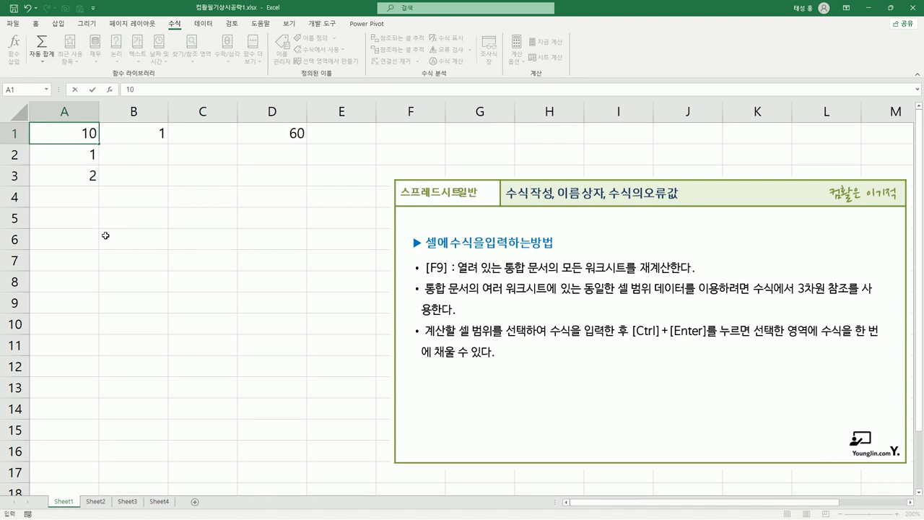
pyautogui.press('Return')
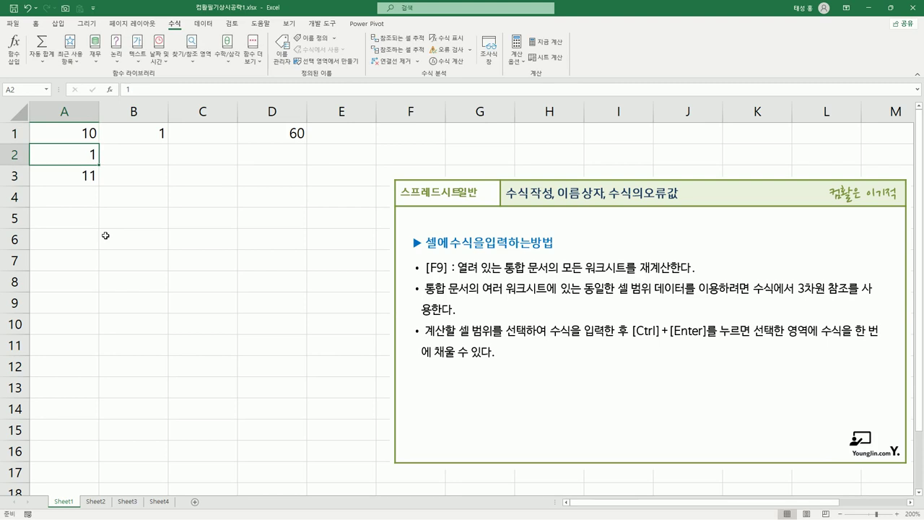
# - Check the SUM cell A3, then set cell A1 to 1
pyautogui.click(75, 178)
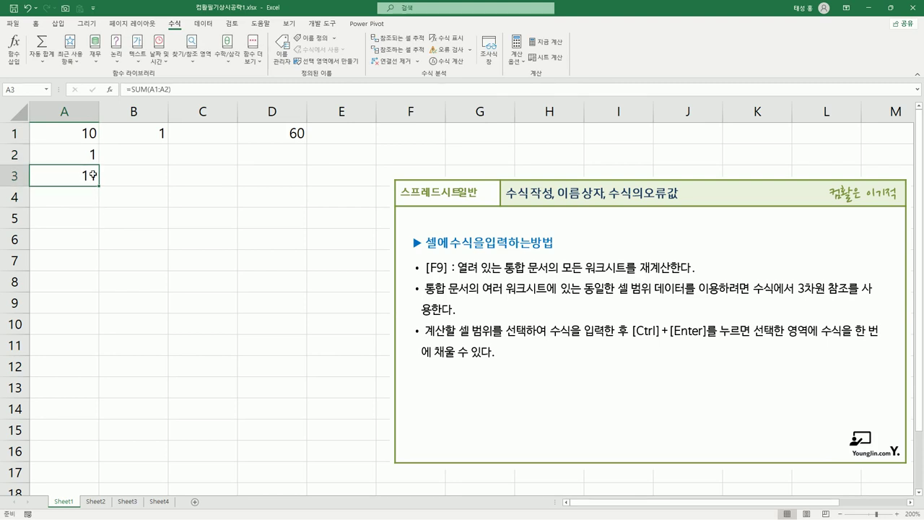
pyautogui.click(76, 137)
pyautogui.write('1')
pyautogui.press('Return')
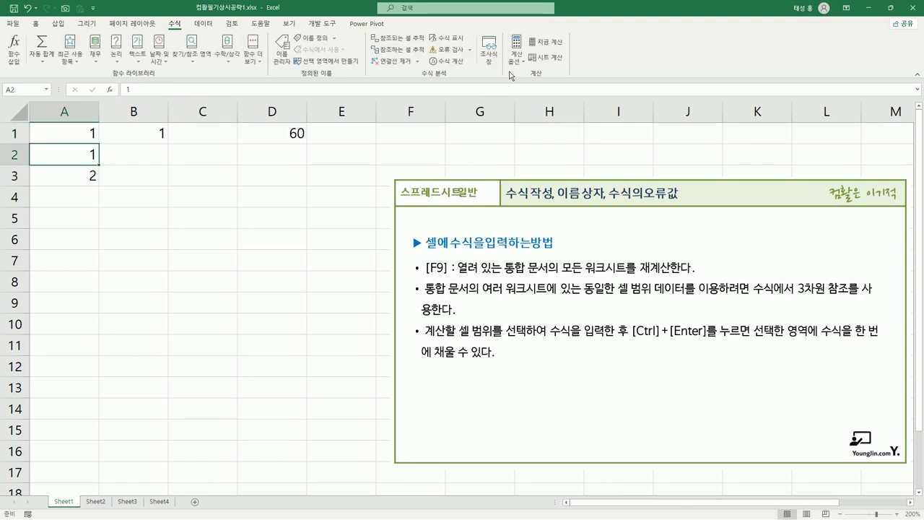
# - Set the workbook's calculation option to manual (수동)
pyautogui.click(515, 55)
pyautogui.click(538, 101)
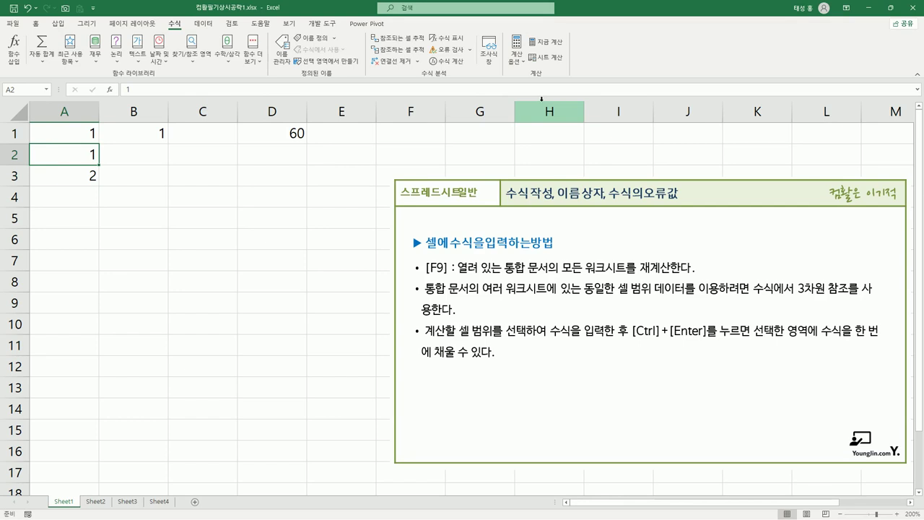
pyautogui.click(515, 52)
pyautogui.click(224, 179)
# - Look over cells A1 to A3 and set A1 to 10 while manual calculation is active
pyautogui.click(77, 133)
pyautogui.click(81, 155)
pyautogui.click(81, 175)
pyautogui.click(78, 136)
pyautogui.write('10')
pyautogui.press('Return')
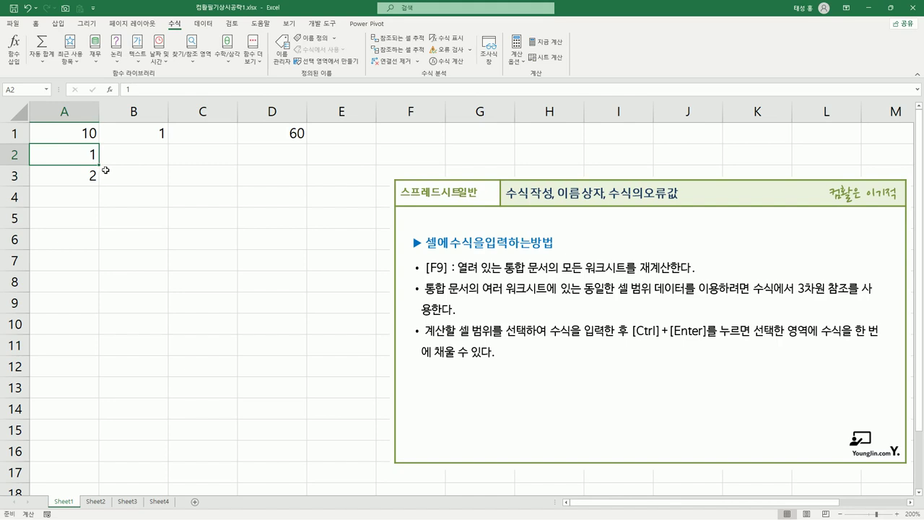
# - Review the calculation options and recalculate all worksheets of the open workbook
pyautogui.click(517, 58)
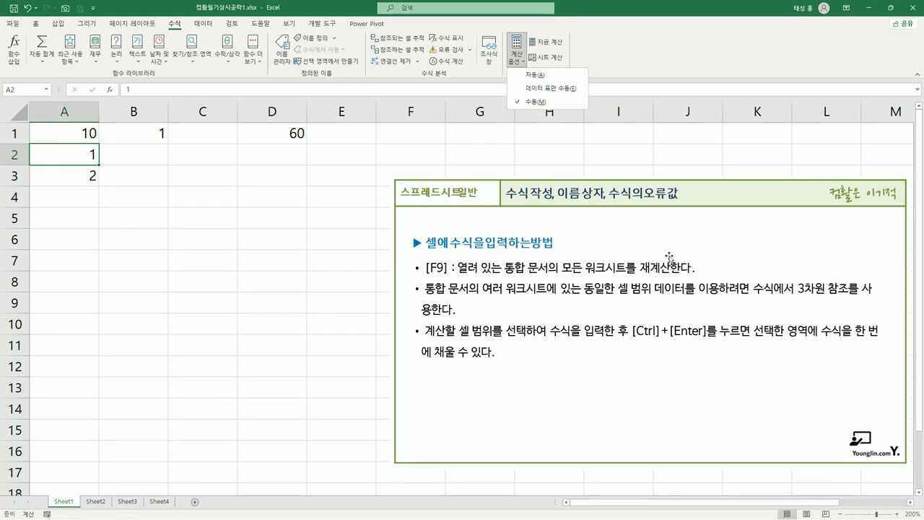
pyautogui.click(473, 151)
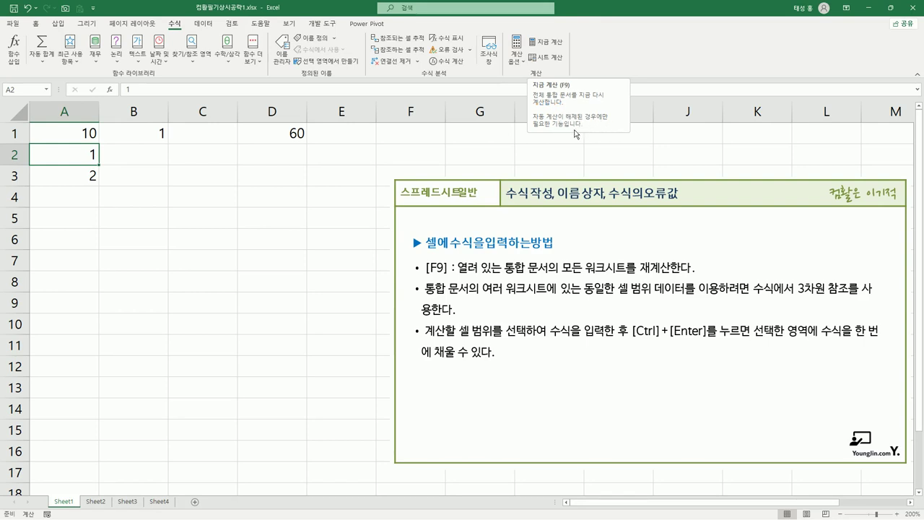
pyautogui.click(196, 173)
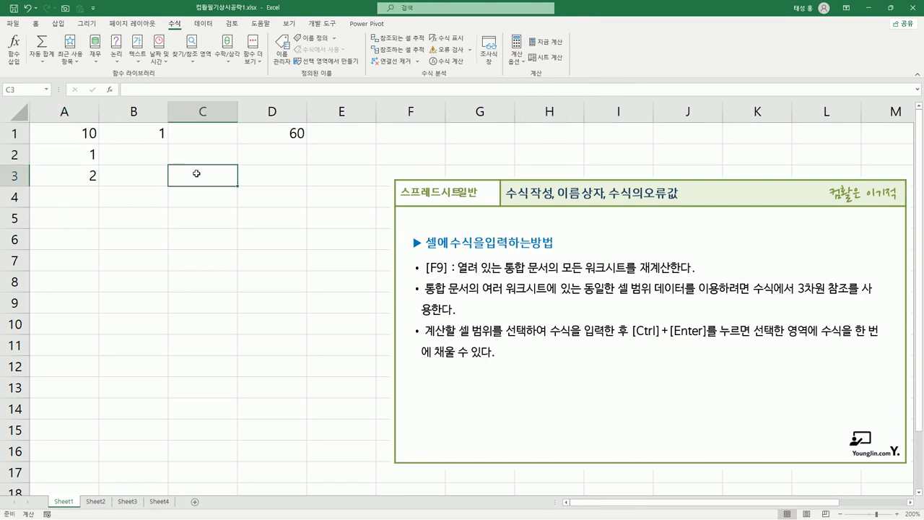
pyautogui.click(88, 162)
pyautogui.press('F9')
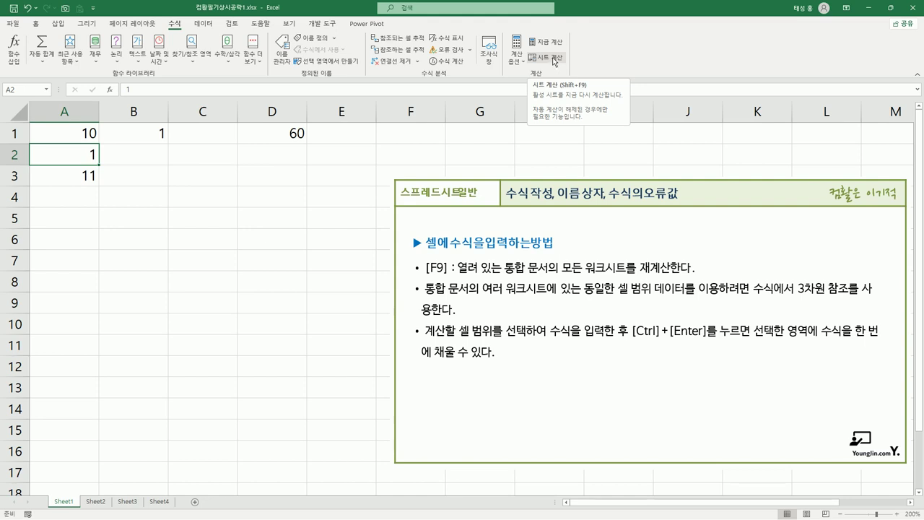
# - Set the workbook's calculation option to automatic (자동)
pyautogui.click(517, 55)
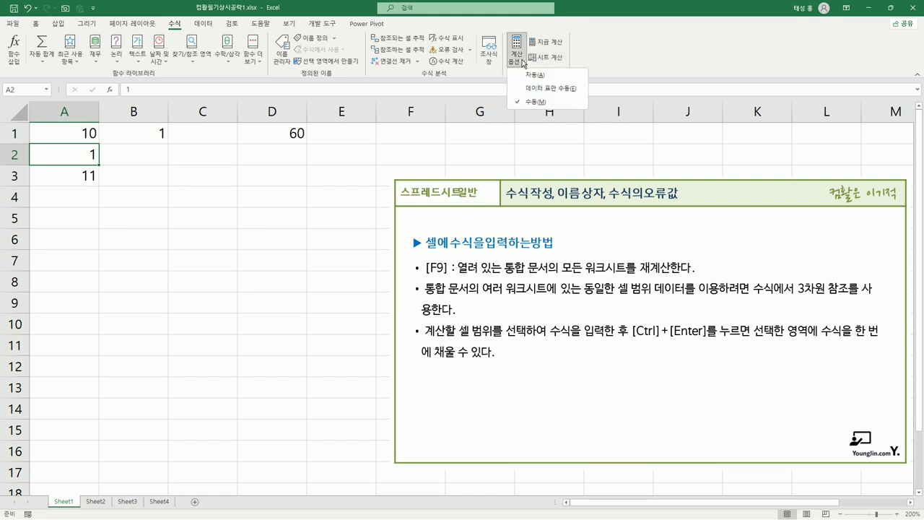
pyautogui.click(538, 81)
pyautogui.click(154, 175)
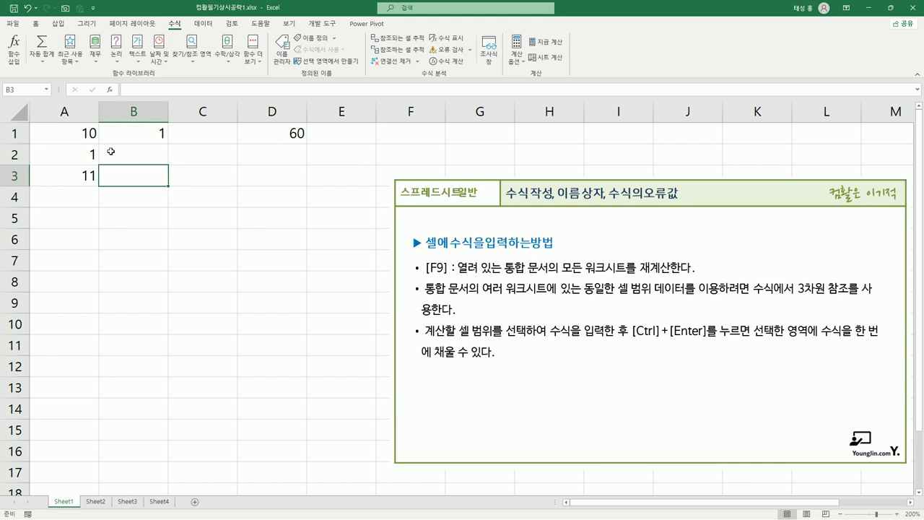
# - Set cell A1 to 1 and check the SUM cell A3
pyautogui.click(69, 133)
pyautogui.write('1')
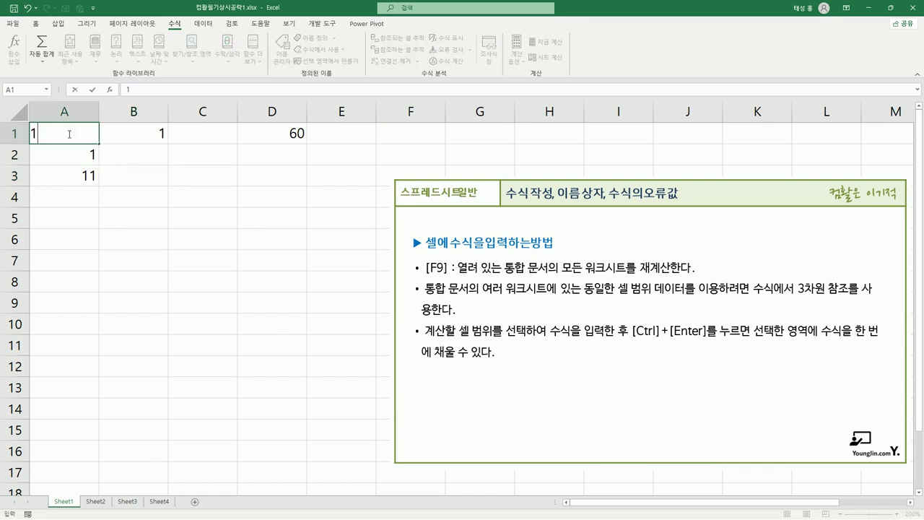
pyautogui.press('Return')
pyautogui.click(82, 176)
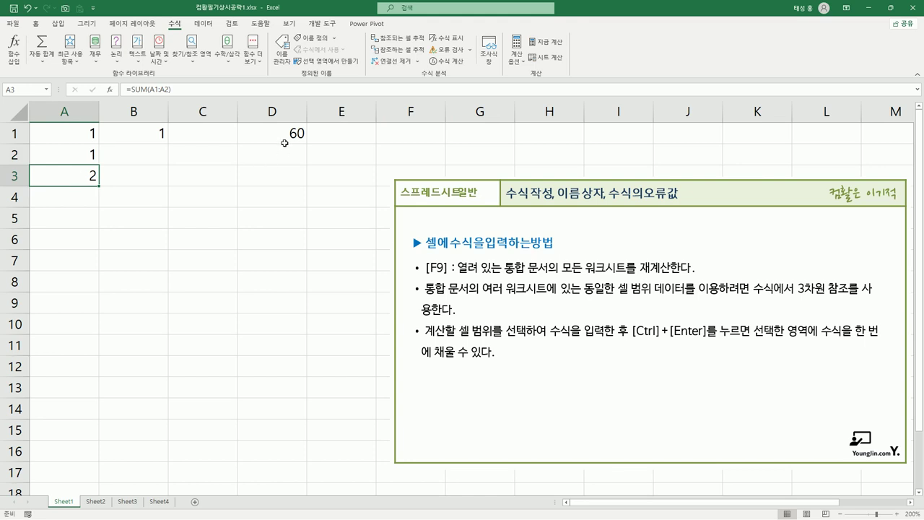
# - Replace the expression 10+20+30 in cell D1's formula with its calculated value
pyautogui.click(290, 135)
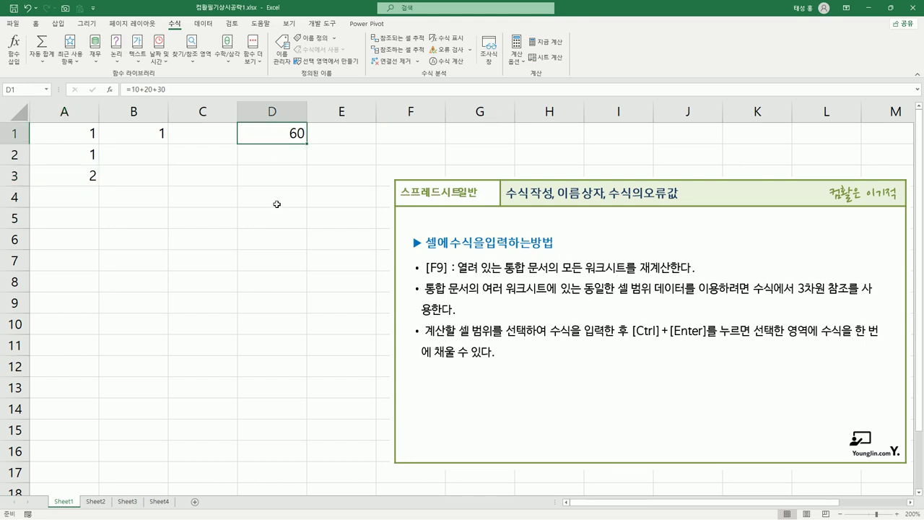
pyautogui.press('F2')
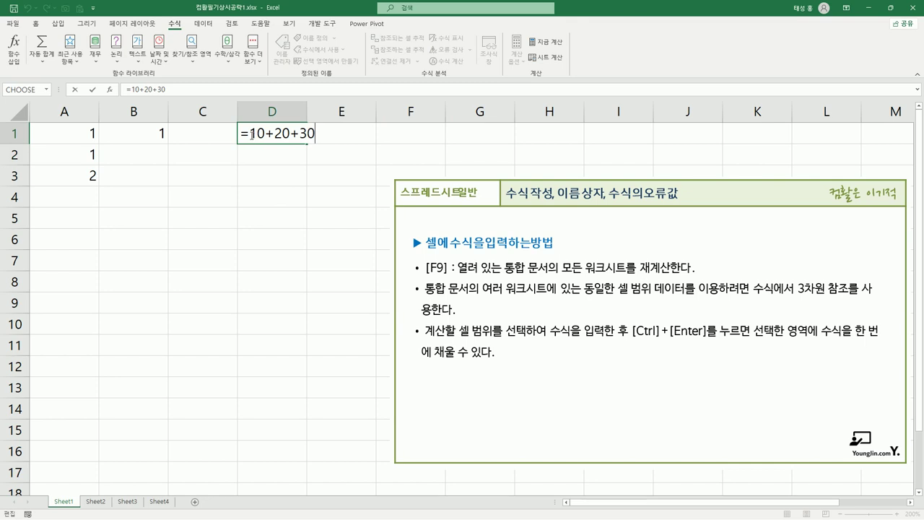
pyautogui.moveTo(250, 134); pyautogui.dragTo(315, 138)
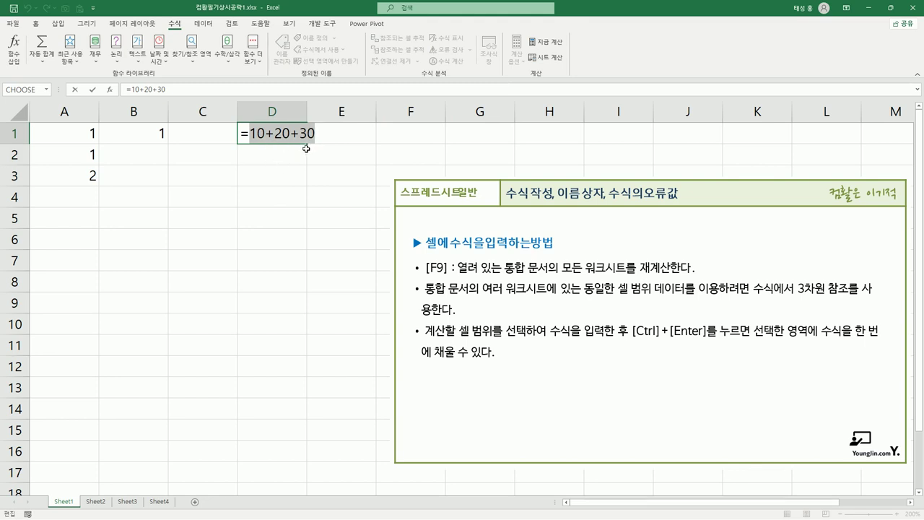
pyautogui.press('F9')
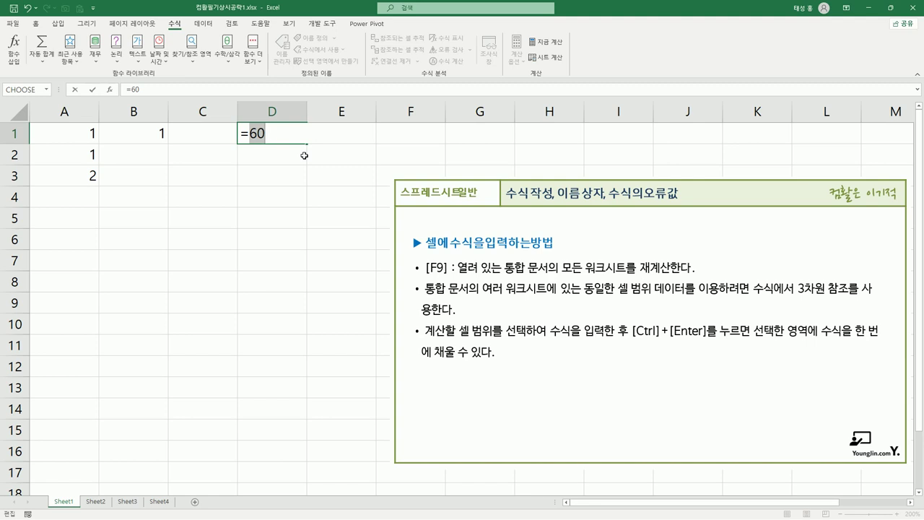
pyautogui.press('Return')
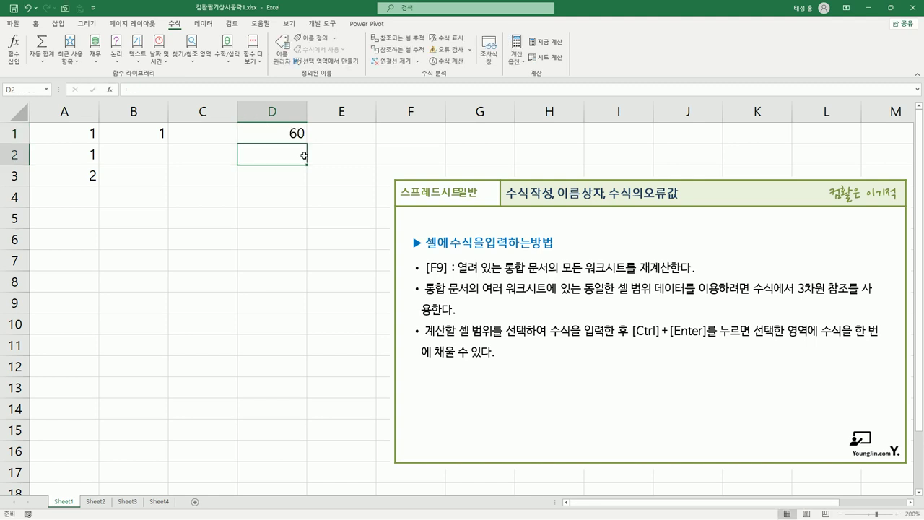
# - Inspect the formula now stored in cell D1
pyautogui.press('Up')
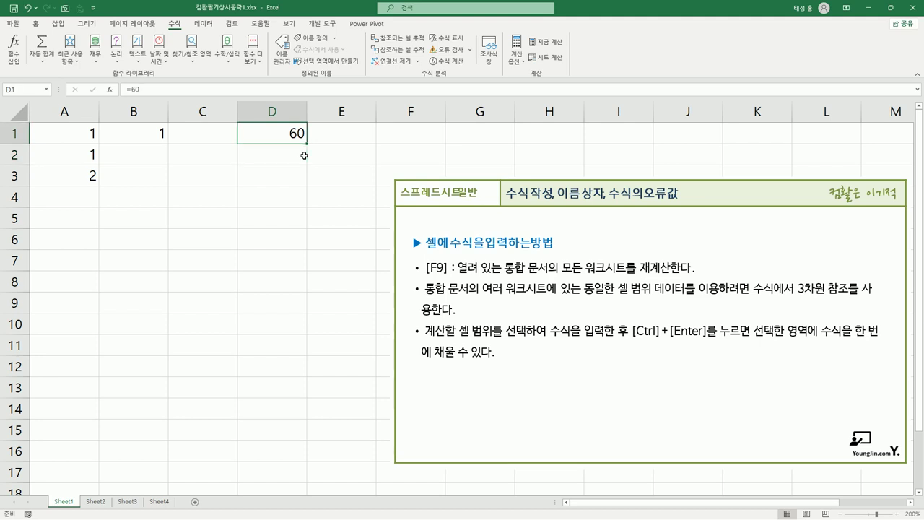
pyautogui.press('F2')
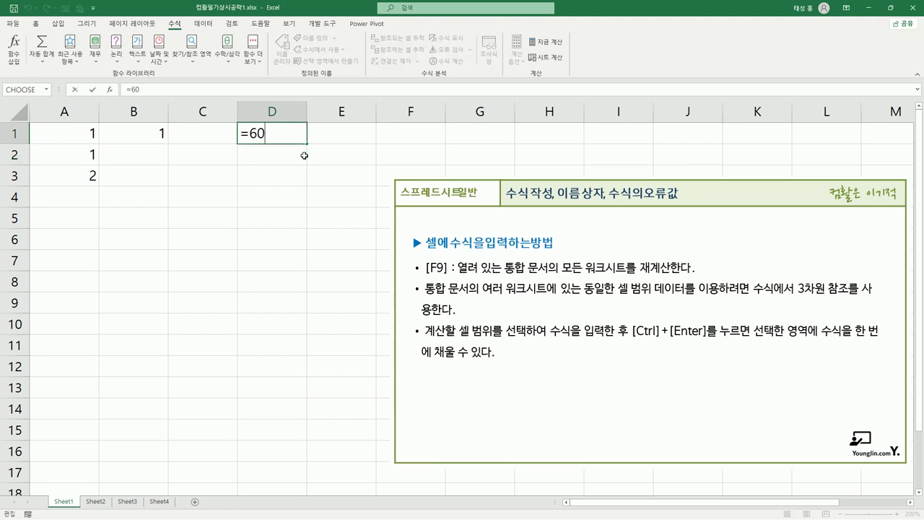
pyautogui.press('Return')
pyautogui.click(293, 133)
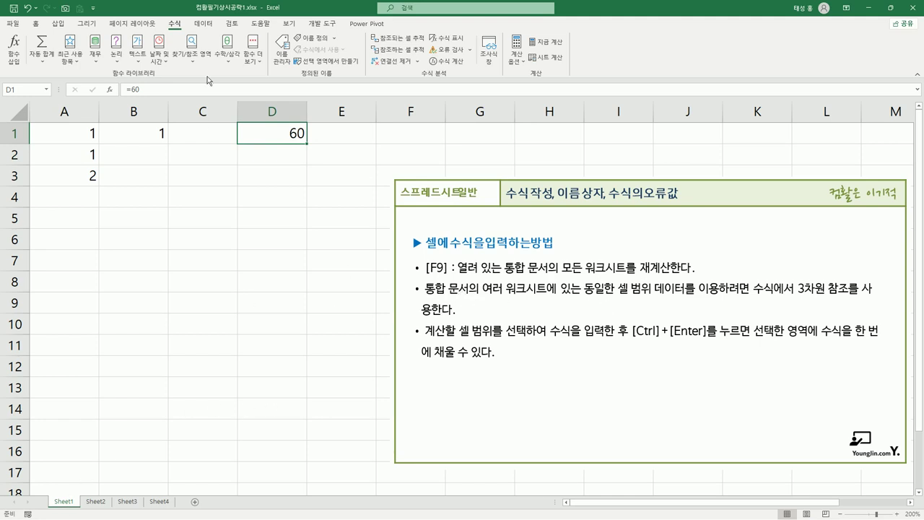
# - Examine the values in cells A1 and B1 on Sheet1, Sheet2 and Sheet3
pyautogui.click(83, 137)
pyautogui.click(153, 137)
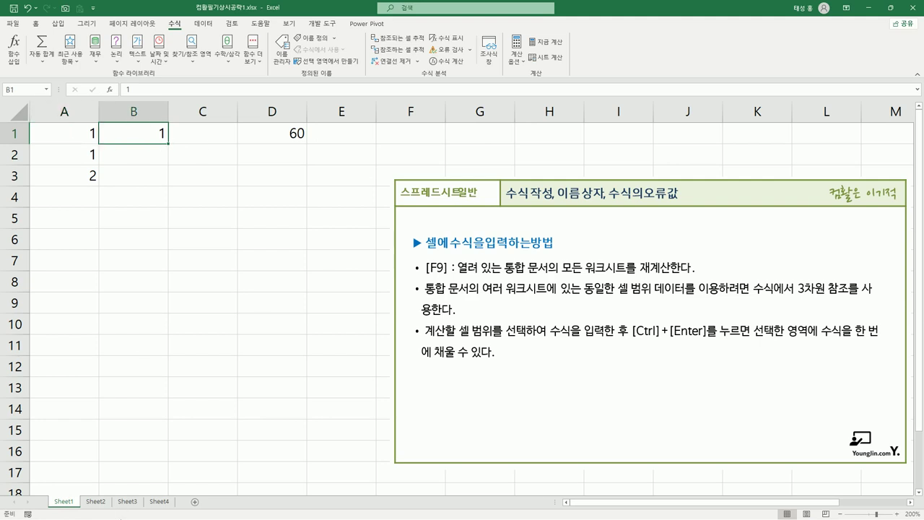
pyautogui.click(97, 502)
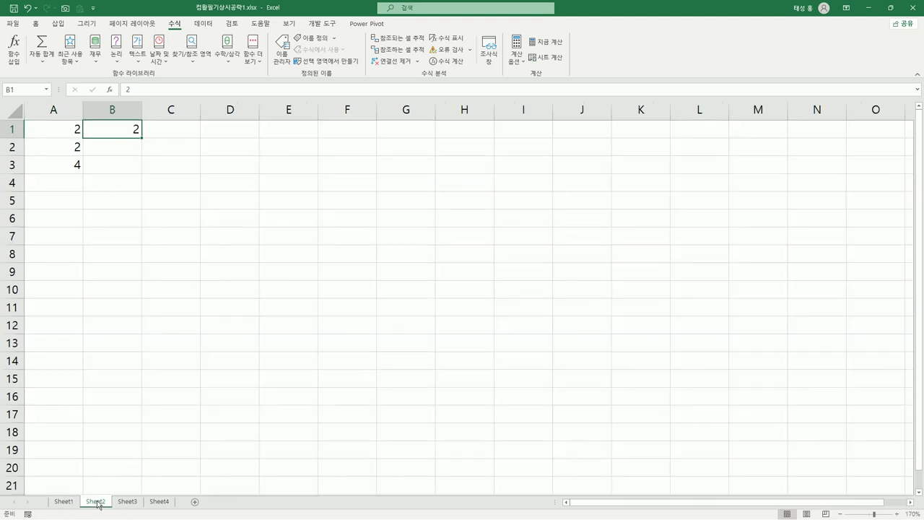
pyautogui.click(67, 130)
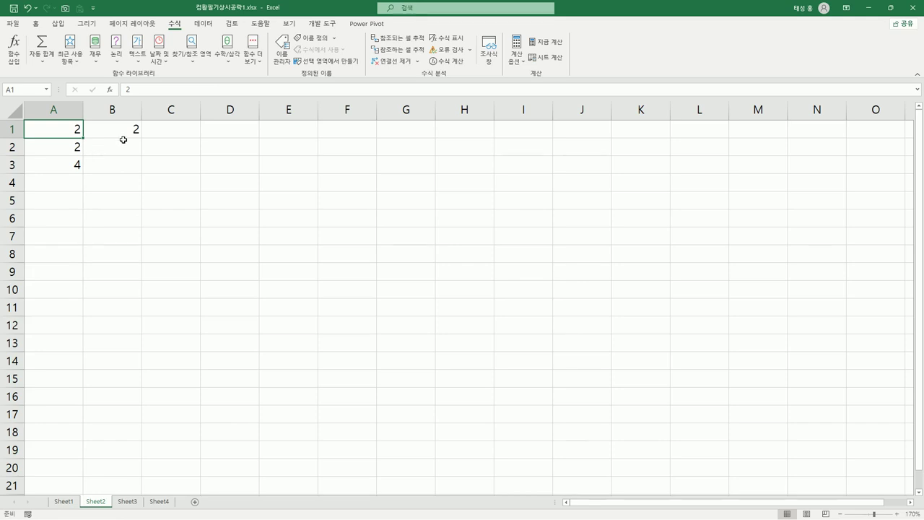
pyautogui.click(123, 131)
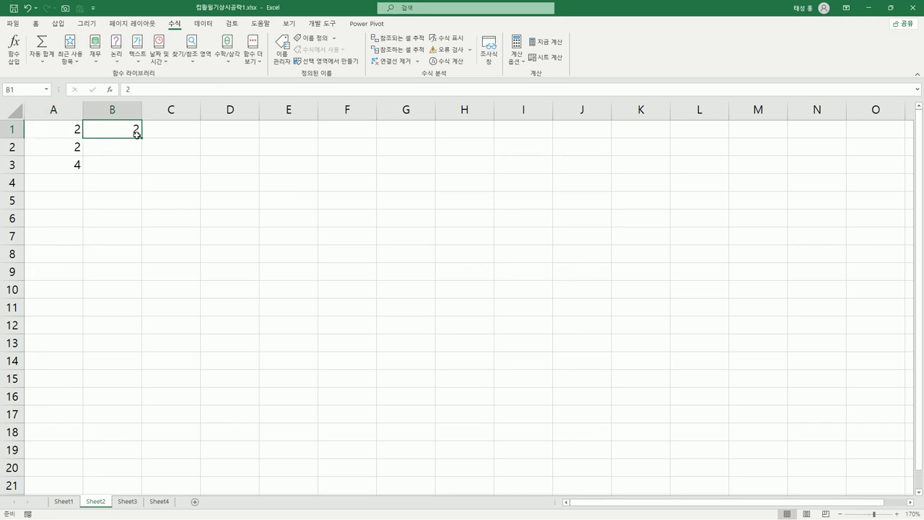
pyautogui.click(127, 502)
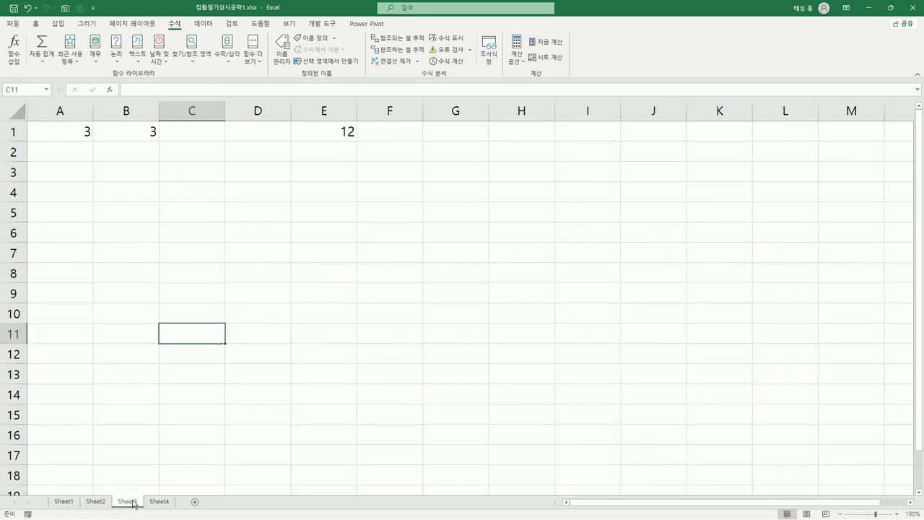
pyautogui.click(72, 135)
pyautogui.click(136, 131)
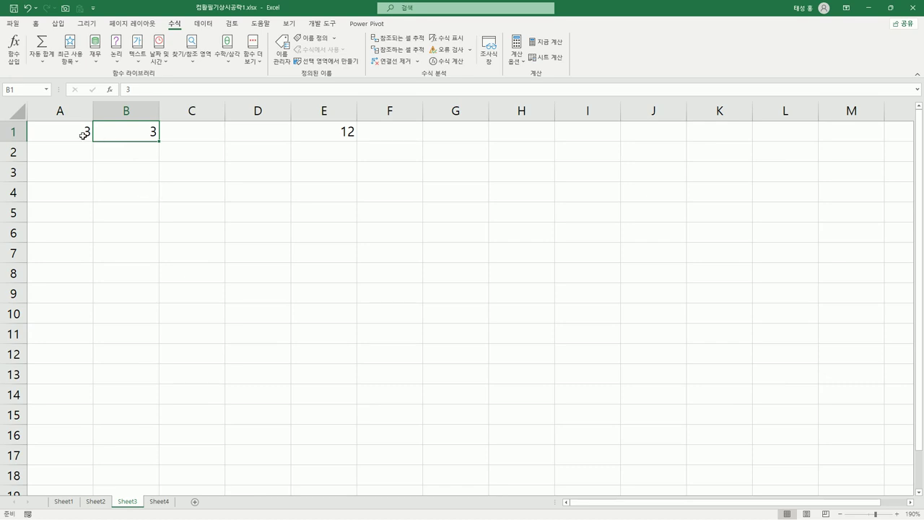
# - Inspect the 3-D reference in the SUM formula in cell E1 of Sheet3, leaving the formula as it is
pyautogui.click(336, 134)
pyautogui.doubleClick(336, 140)
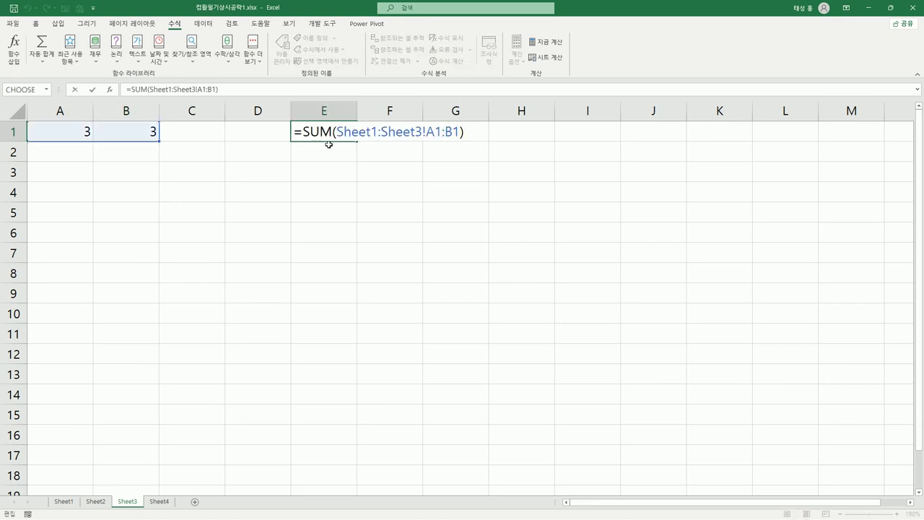
pyautogui.moveTo(294, 131)
pyautogui.mouseDown()
pyautogui.moveTo(326, 145)
pyautogui.moveTo(421, 147)
pyautogui.mouseUp()
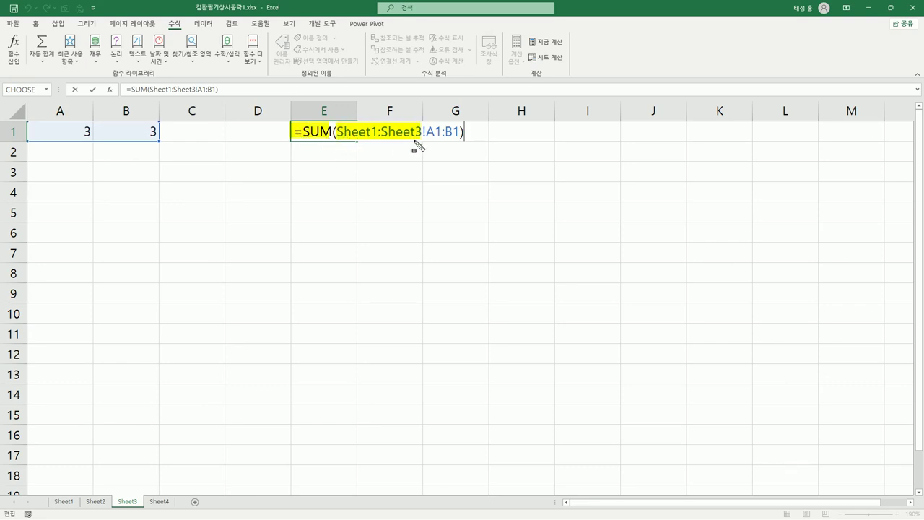
pyautogui.moveTo(424, 112); pyautogui.dragTo(426, 163)
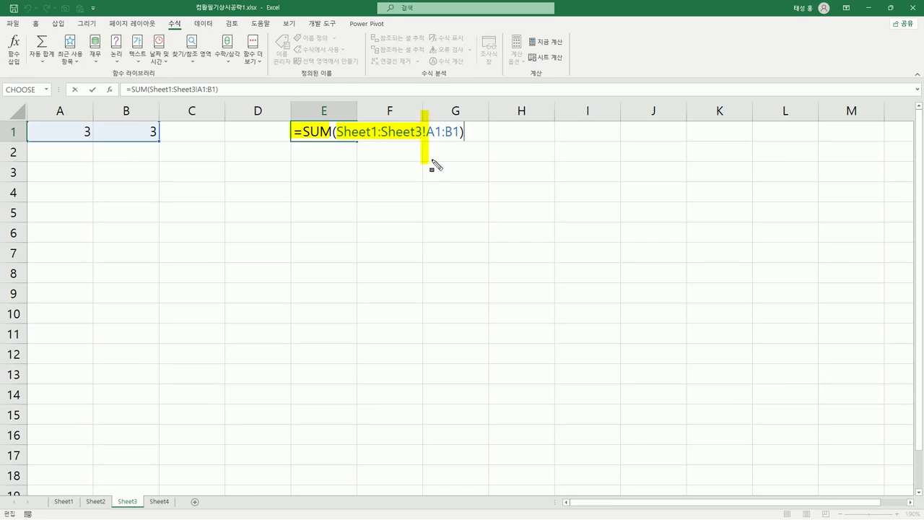
pyautogui.moveTo(430, 132); pyautogui.dragTo(459, 141)
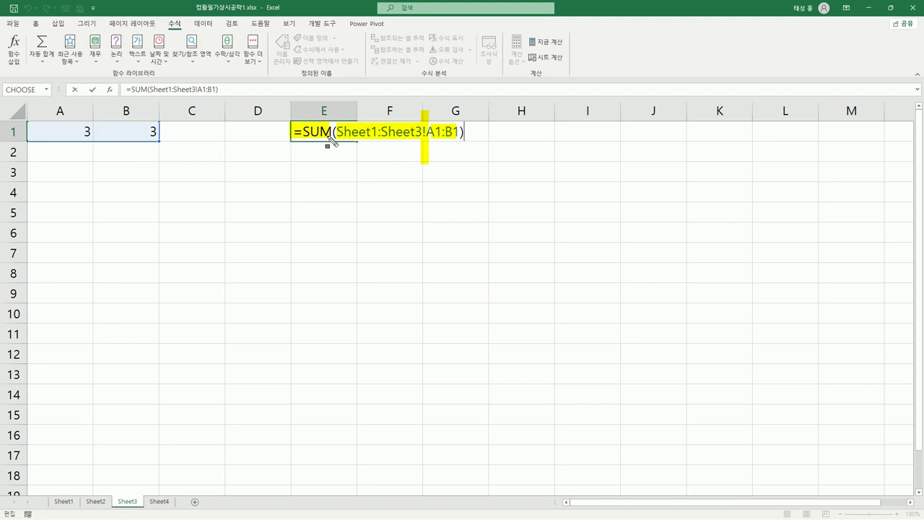
pyautogui.press('Escape')
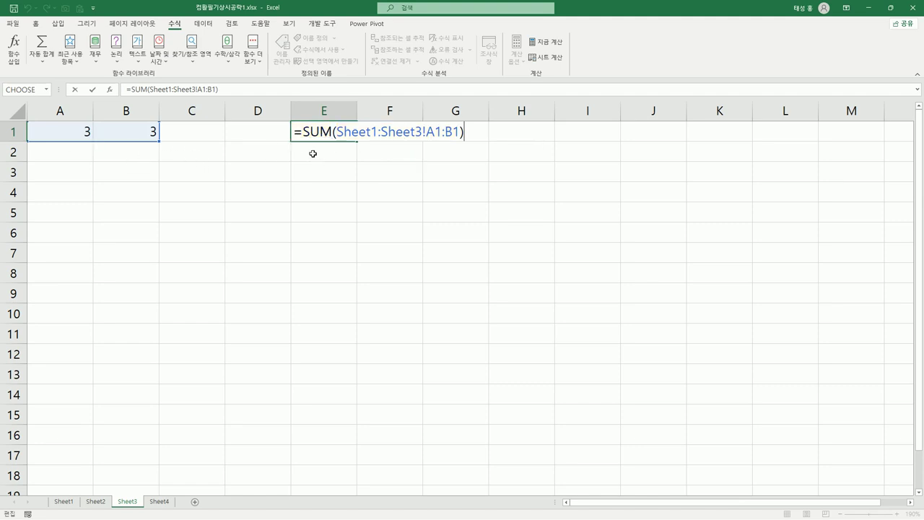
pyautogui.press('Return')
pyautogui.press('Up')
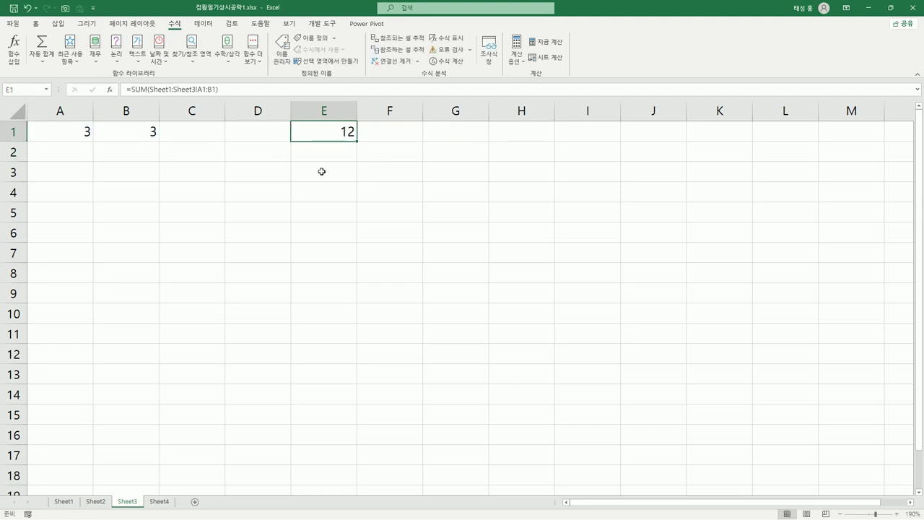
pyautogui.press('F2')
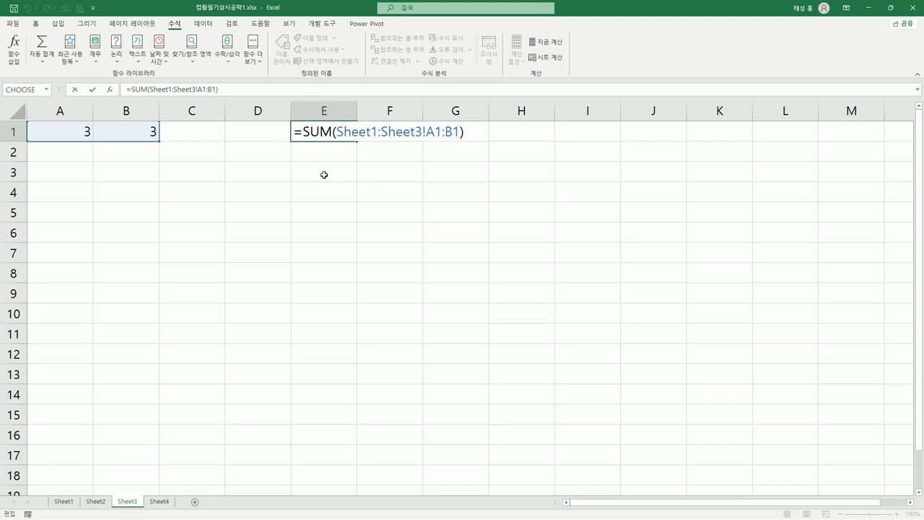
pyautogui.press('Return')
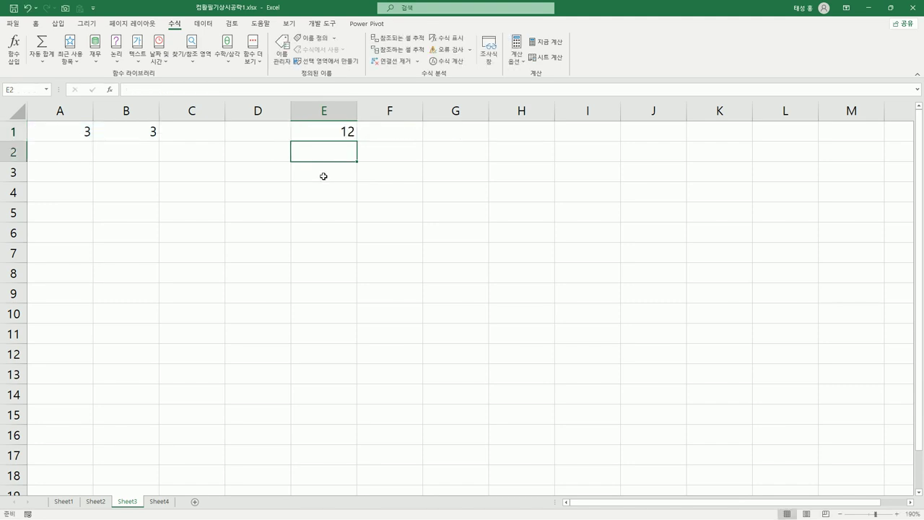
# - On Sheet4, total the first row's two scores in cell D2 with =SUM(B2:C2)
pyautogui.click(63, 501)
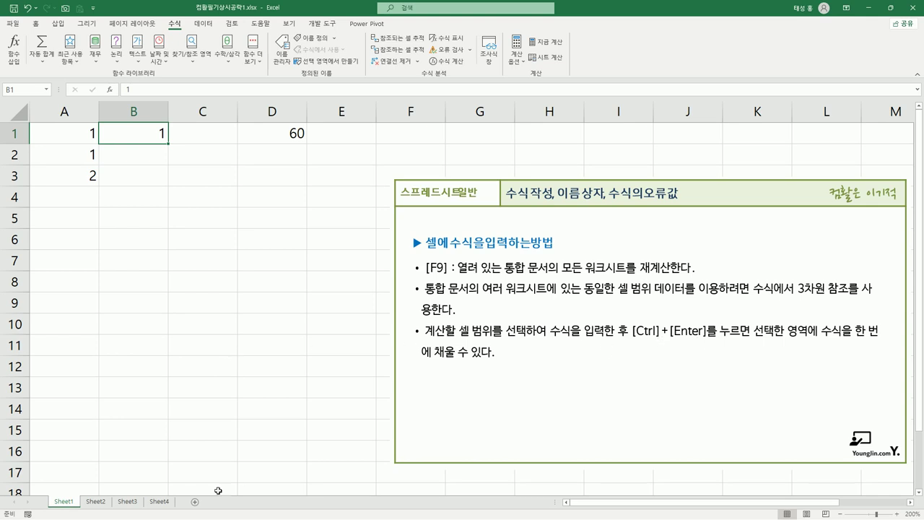
pyautogui.click(169, 501)
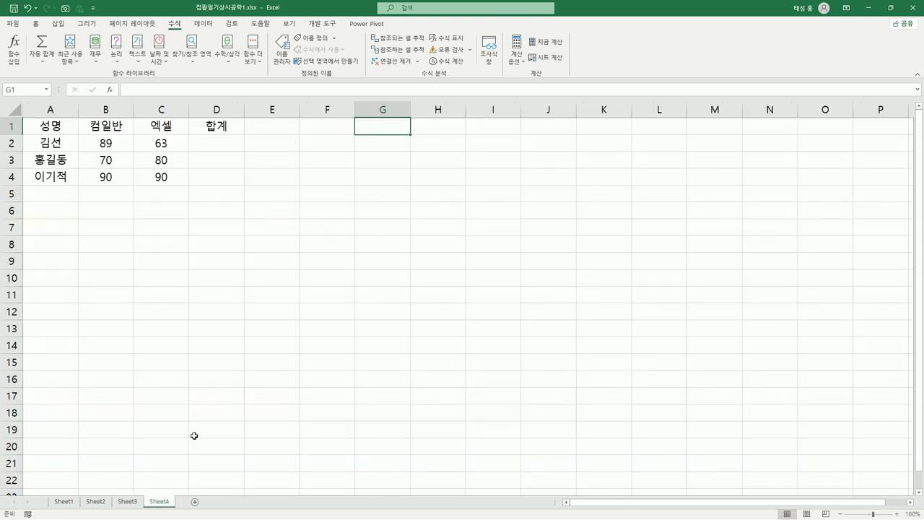
pyautogui.click(223, 142)
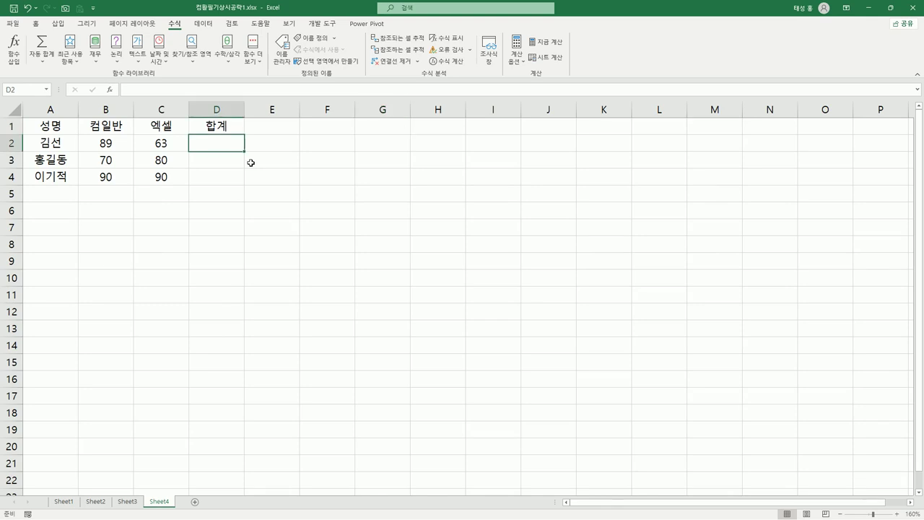
pyautogui.write('=')
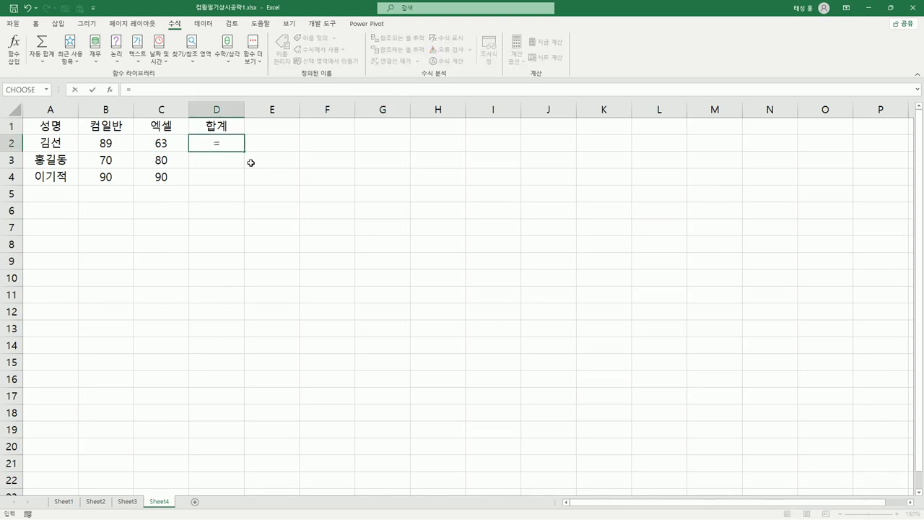
pyautogui.write('sum')
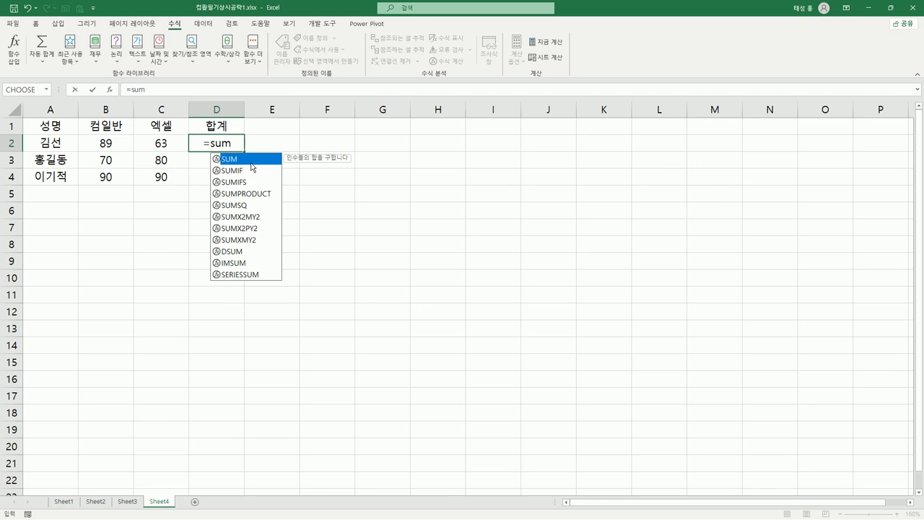
pyautogui.write('(')
pyautogui.moveTo(109, 143); pyautogui.dragTo(146, 143)
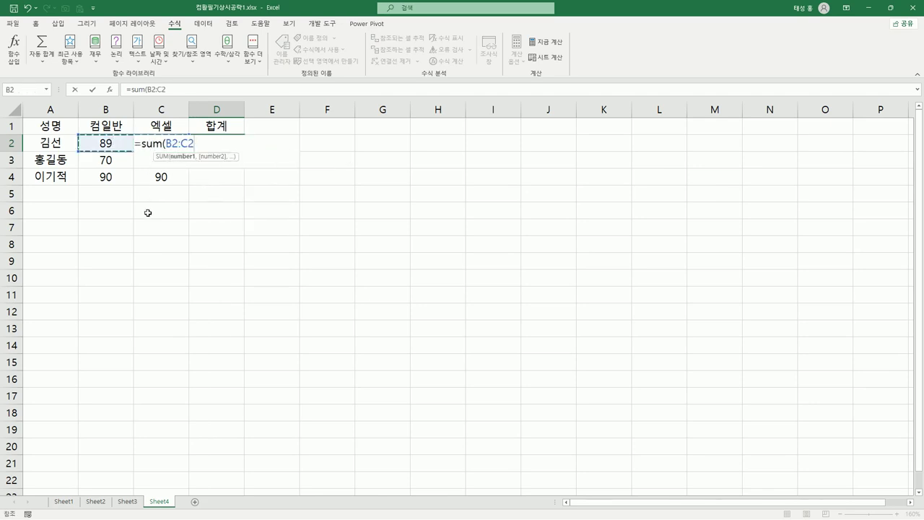
pyautogui.press('Return')
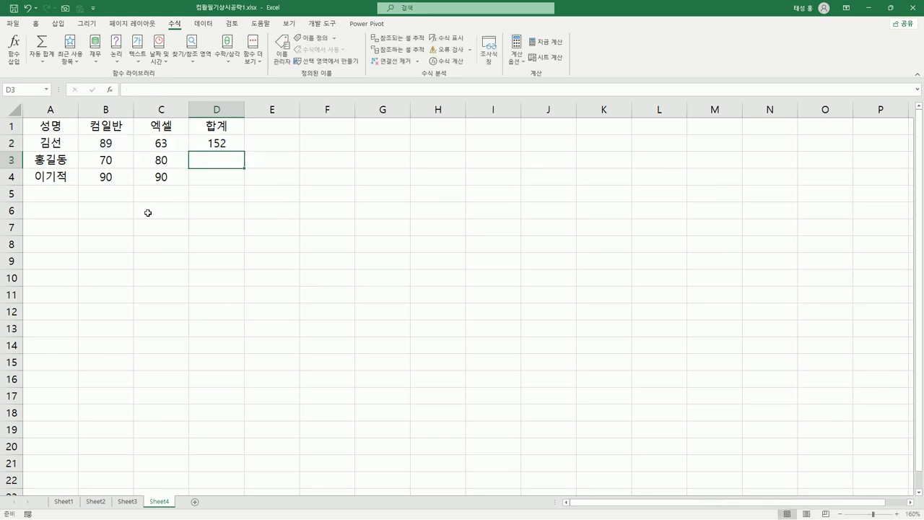
pyautogui.press('Up')
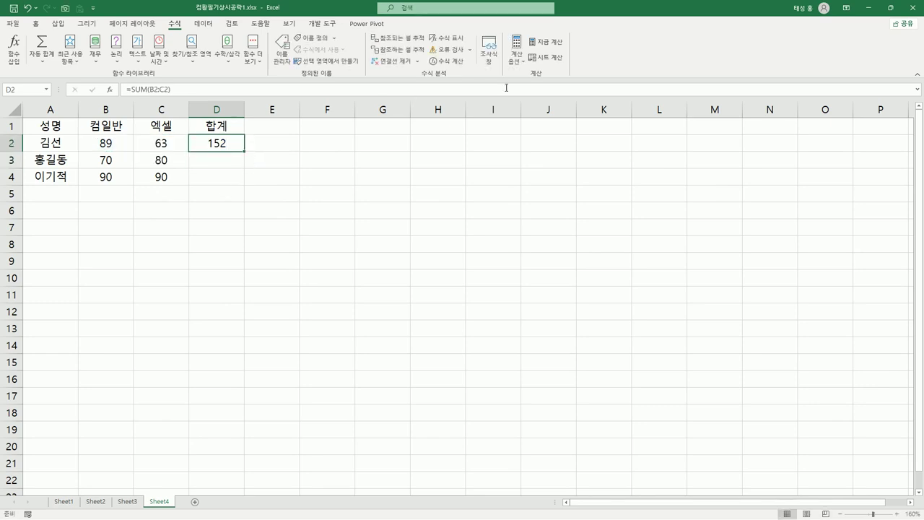
# - Fill the SUM formula from cell D2 down through D4
pyautogui.click(517, 52)
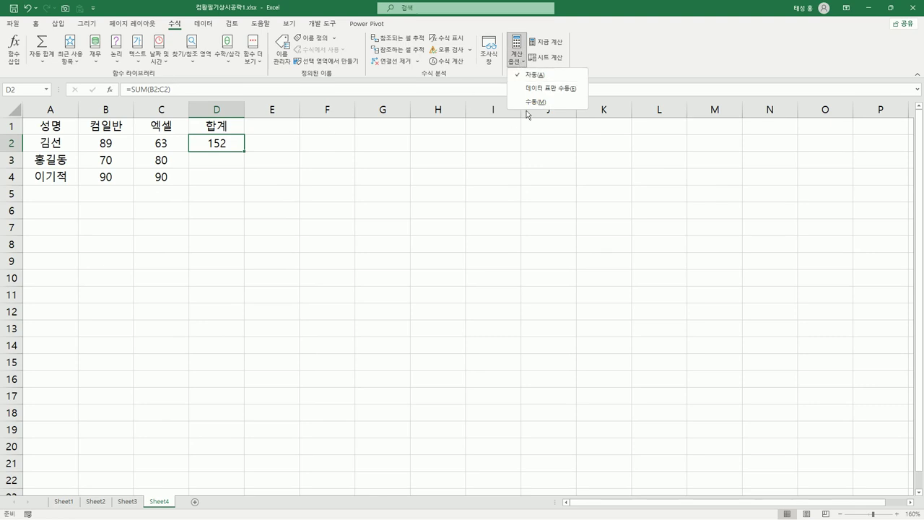
pyautogui.click(225, 163)
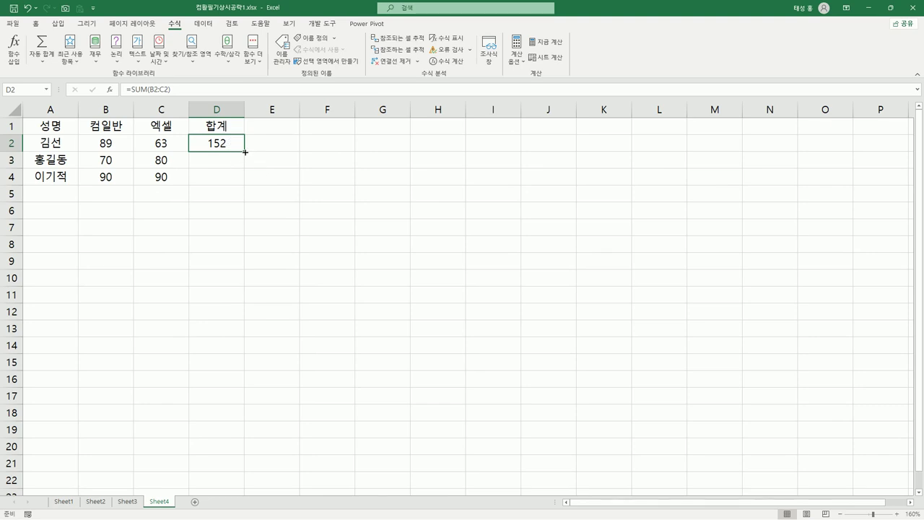
pyautogui.moveTo(245, 151); pyautogui.dragTo(248, 185)
pyautogui.click(232, 145)
pyautogui.moveTo(245, 152); pyautogui.dragTo(248, 187)
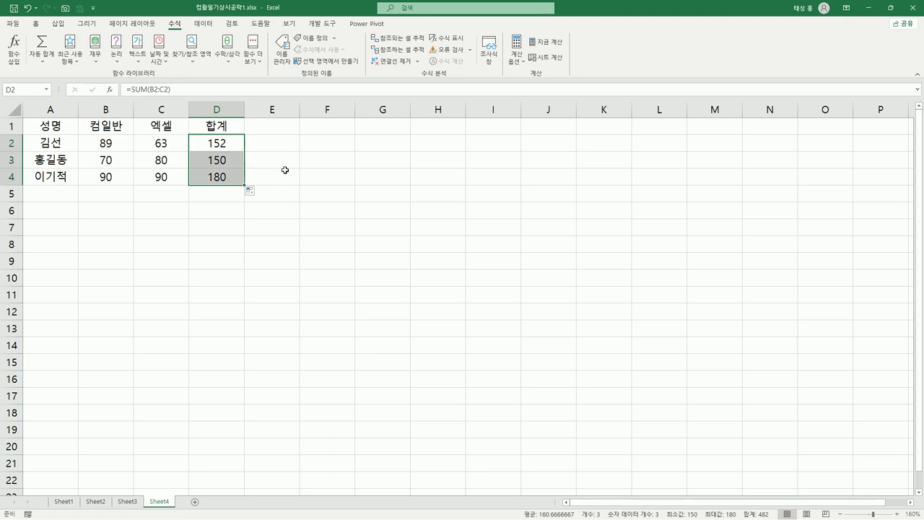
pyautogui.click(285, 169)
# - Clear the totals in D2:D4 and enter =SUM(B2:C2) into the whole selected range at once
pyautogui.moveTo(224, 148); pyautogui.dragTo(218, 180)
pyautogui.press('Delete')
pyautogui.click(303, 164)
pyautogui.write('=s')
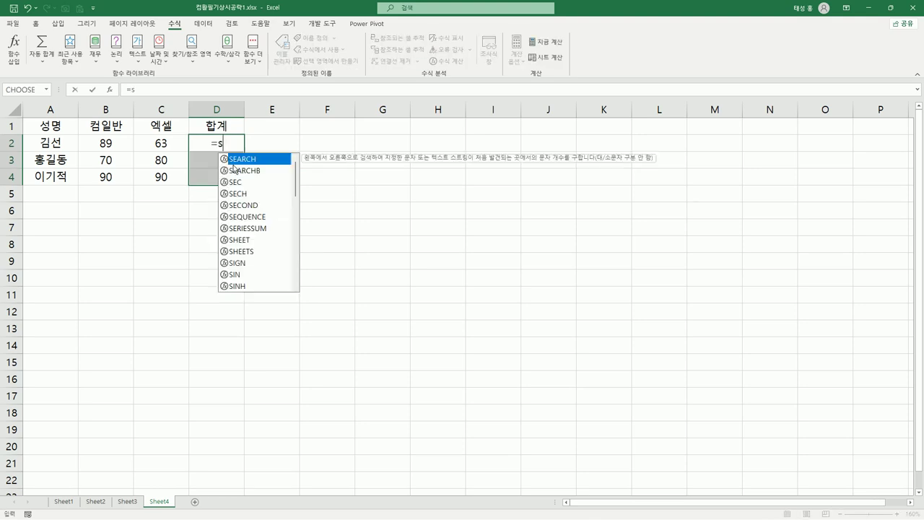
pyautogui.write('um(')
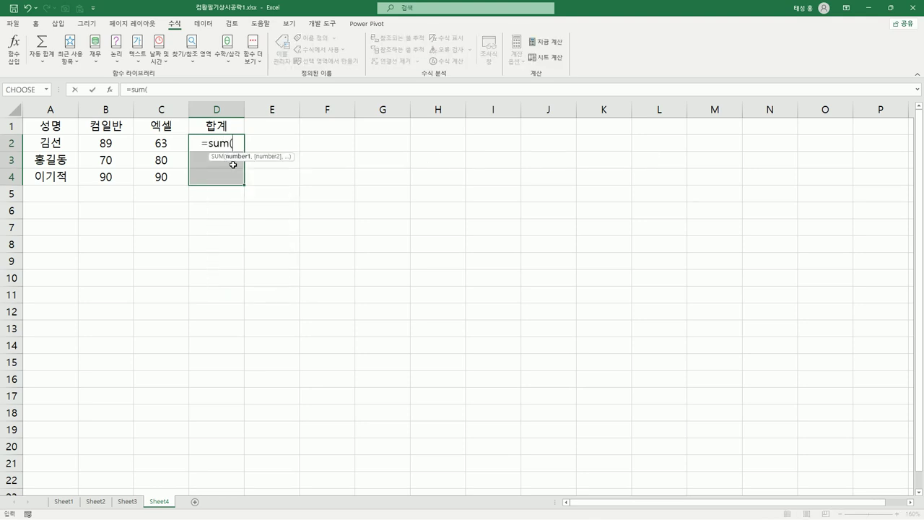
pyautogui.moveTo(111, 147); pyautogui.dragTo(143, 146)
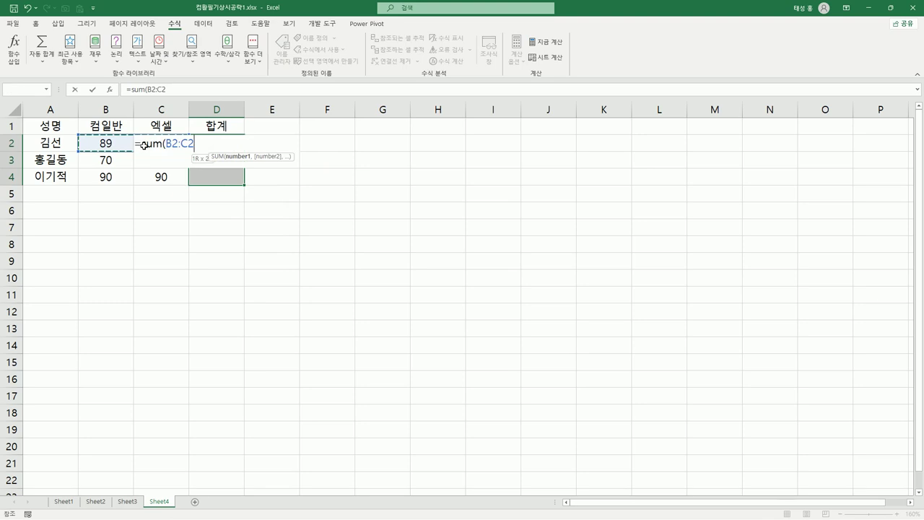
pyautogui.write(')')
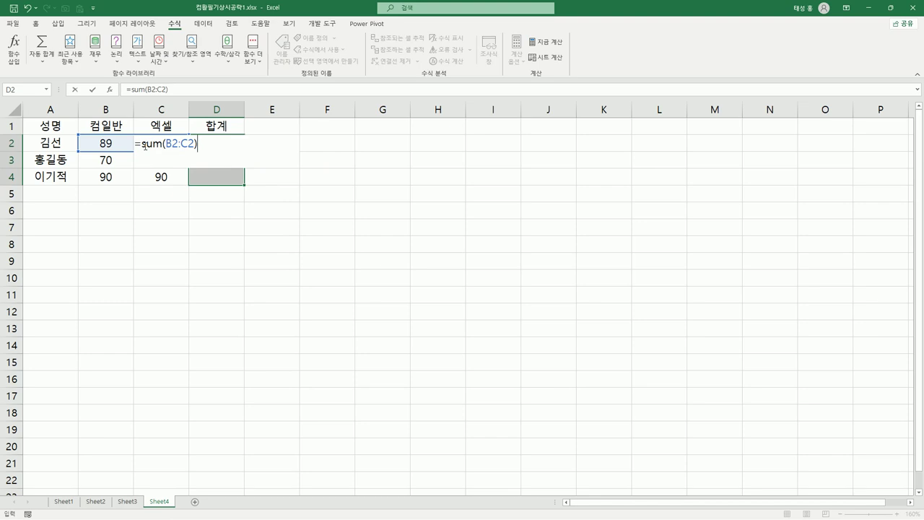
pyautogui.hotkey('ctrl', 'Return')
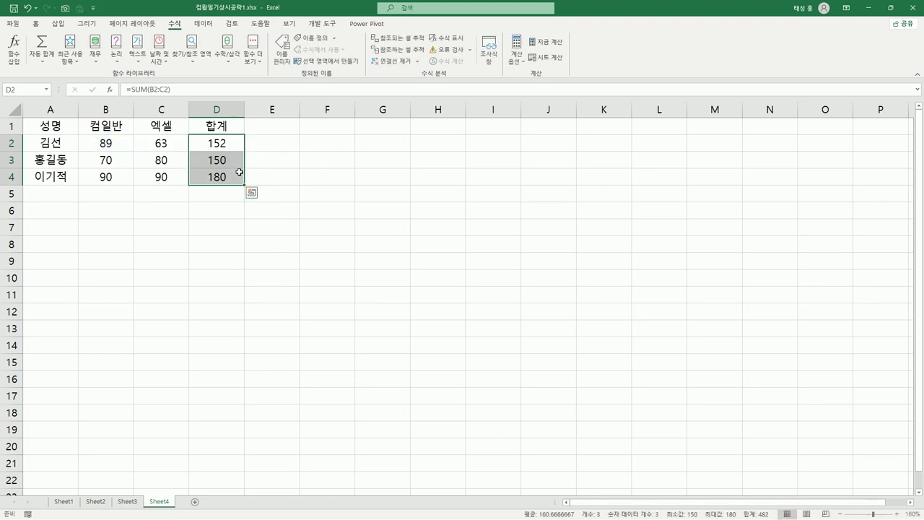
# - Fill the empty range F1:I7 with the text 이기적 in a single entry
pyautogui.moveTo(330, 128); pyautogui.dragTo(508, 233)
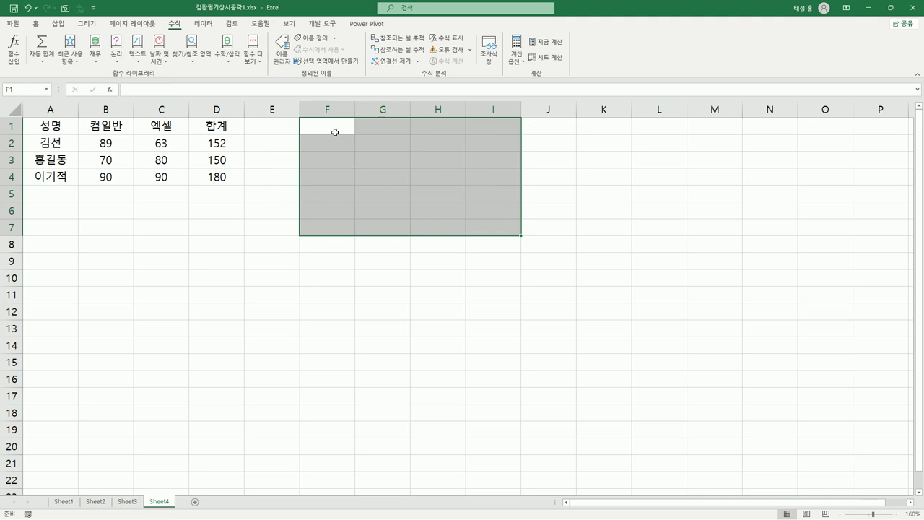
pyautogui.write('dl')
pyautogui.press('BackSpace')
pyautogui.press('BackSpace')
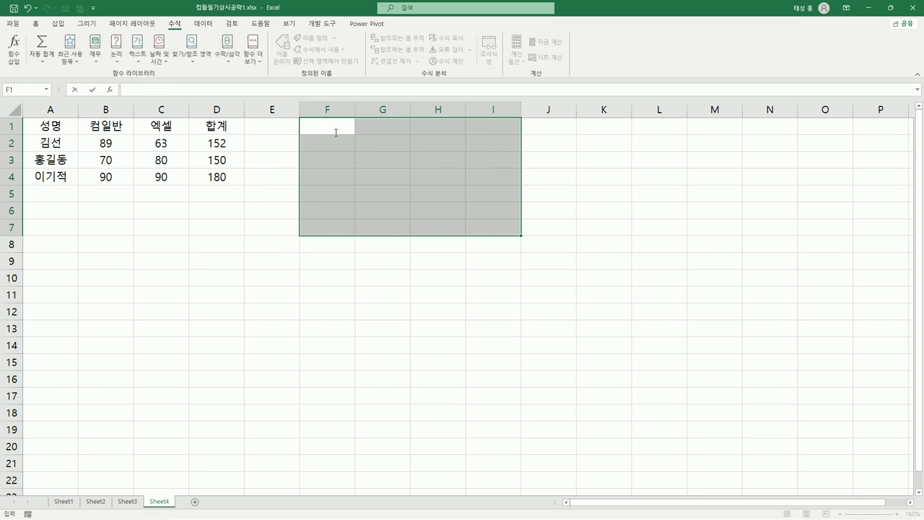
pyautogui.write('이기적')
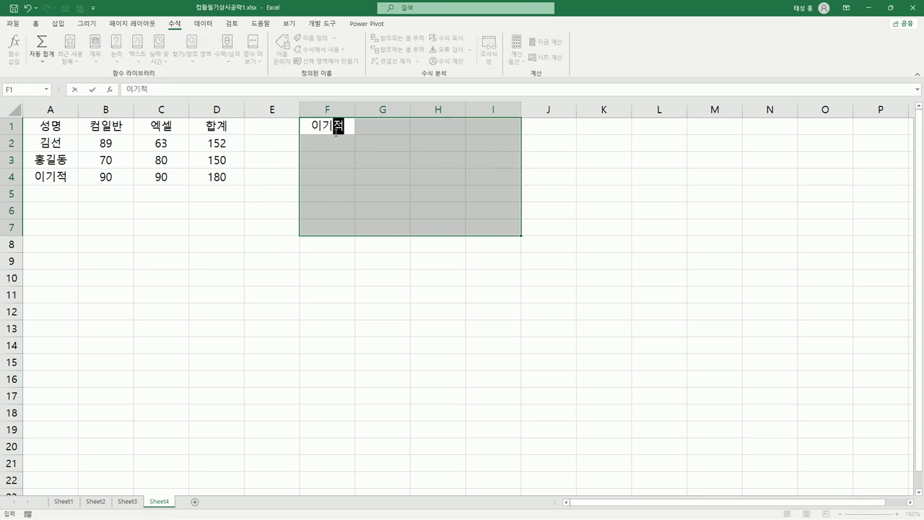
pyautogui.hotkey('ctrl', 'Return')
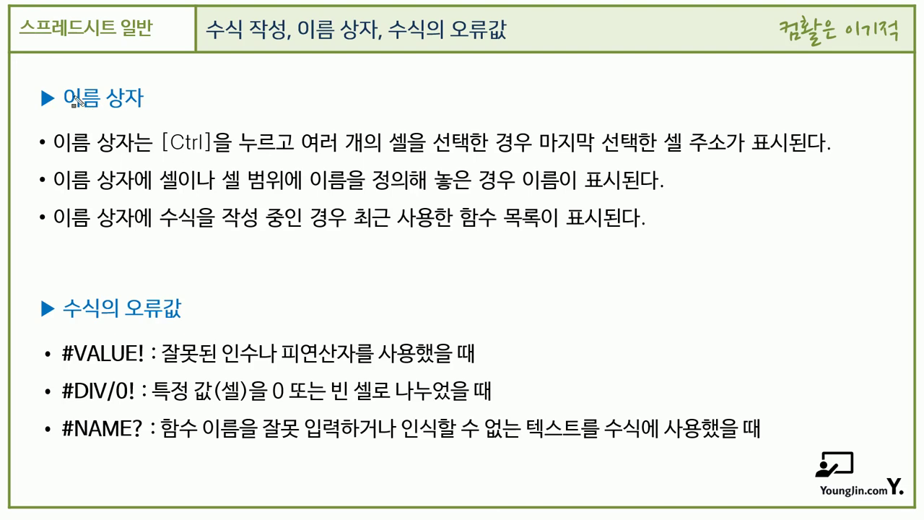
pyautogui.moveTo(63, 93); pyautogui.dragTo(146, 97)
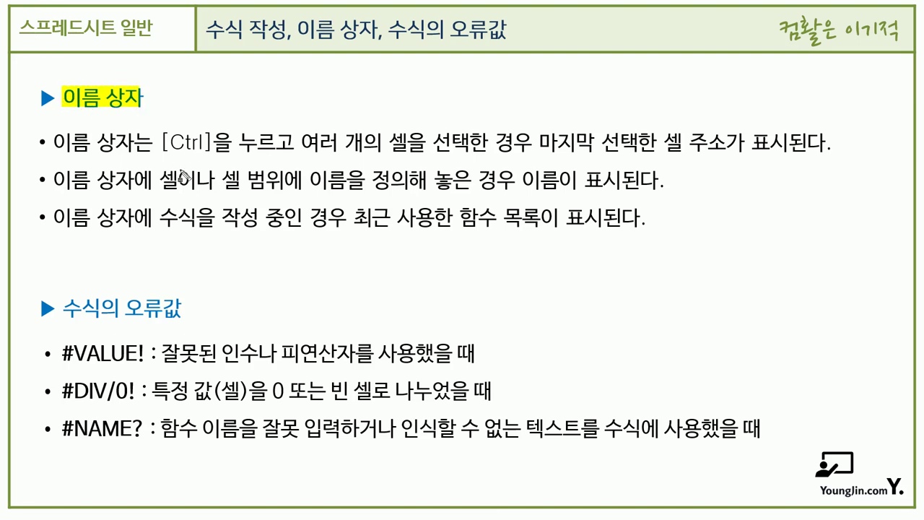
pyautogui.moveTo(165, 144); pyautogui.dragTo(210, 145)
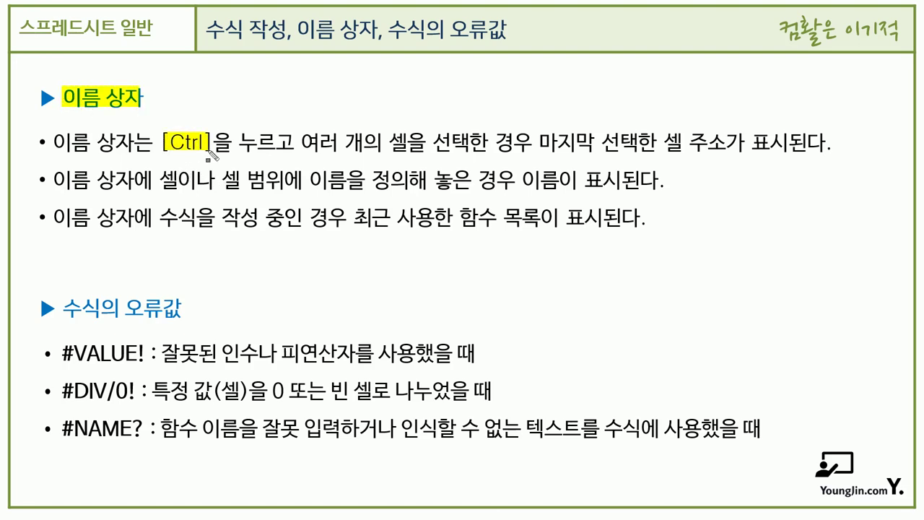
pyautogui.moveTo(302, 148); pyautogui.dragTo(533, 150)
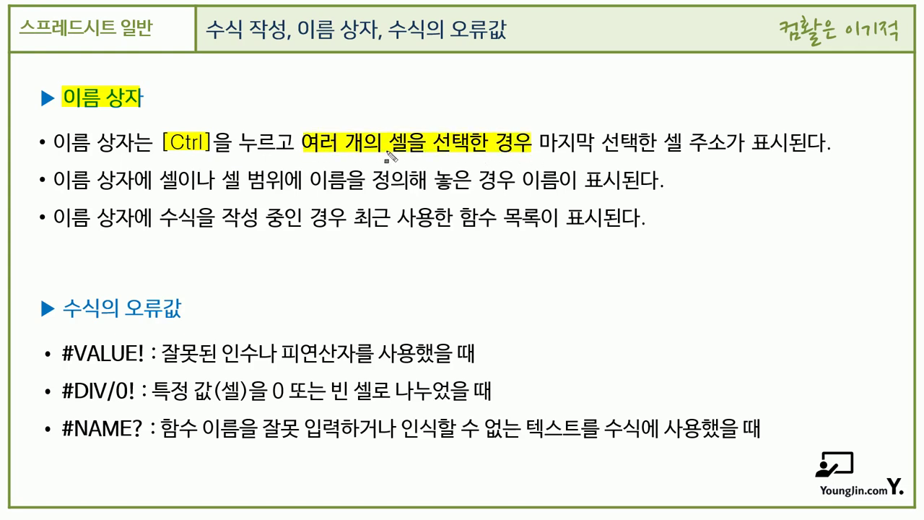
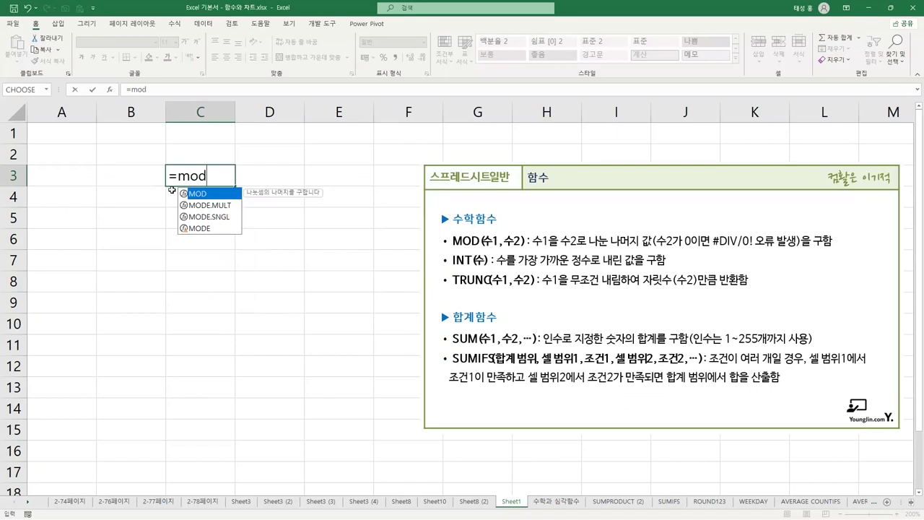
# - Complete the MOD formula in cell C3 as =MOD(10,3) to get the remainder of 10 divided by 3
pyautogui.write('10,3')
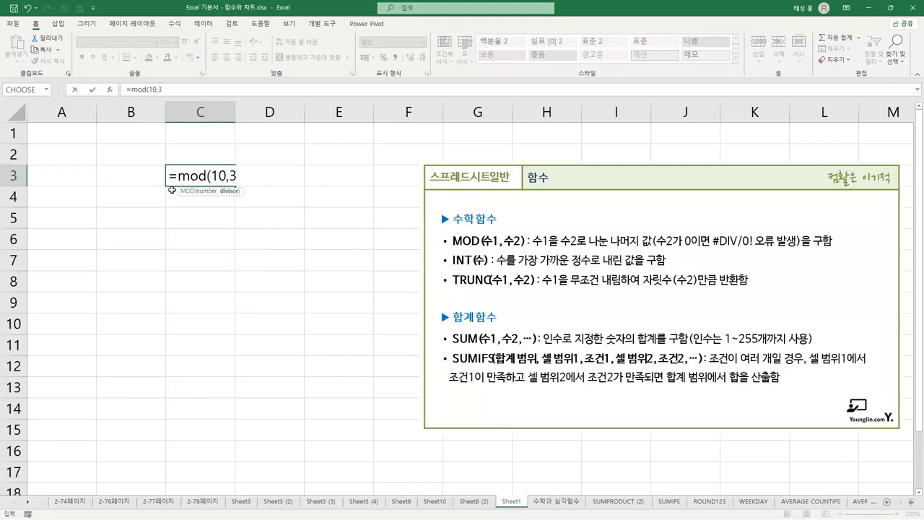
pyautogui.write(')')
pyautogui.press('Return')
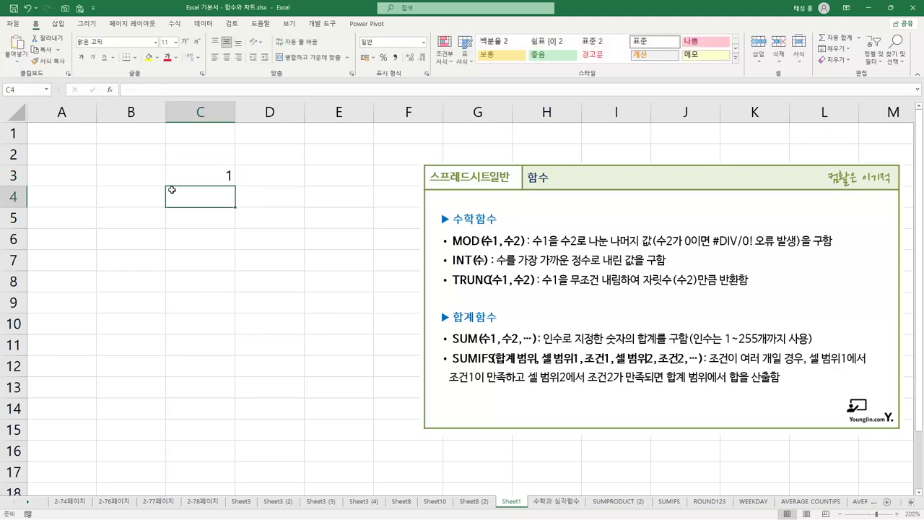
# - Enter =MOD(10,0) in cell C4 to demonstrate the remainder function with a zero divisor
pyautogui.write('=mod')
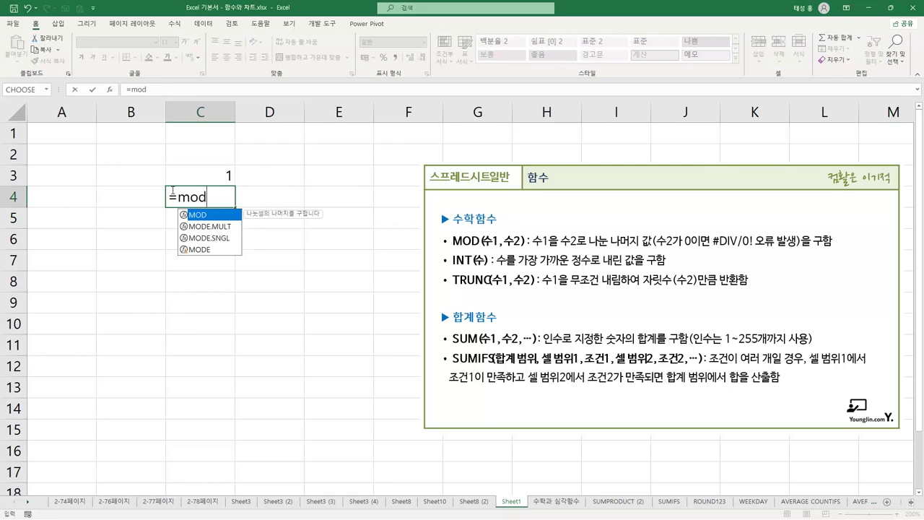
pyautogui.write('(')
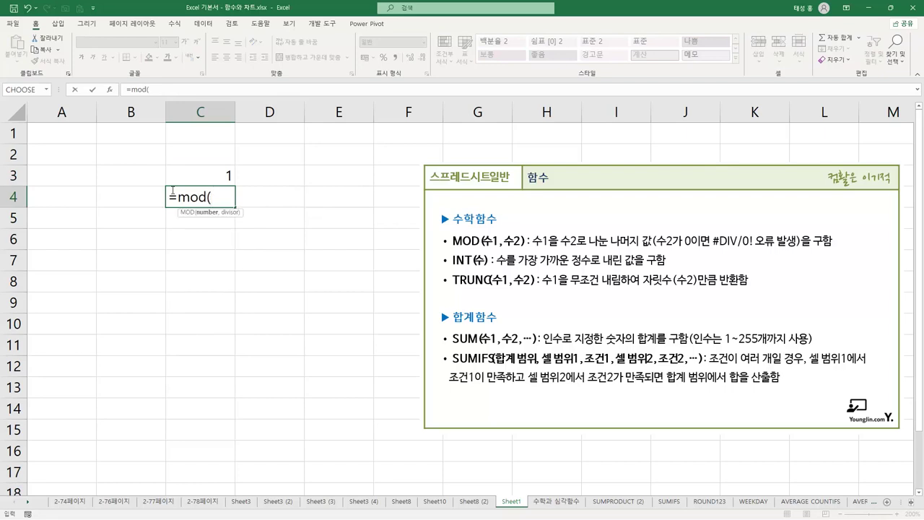
pyautogui.write('10,0)')
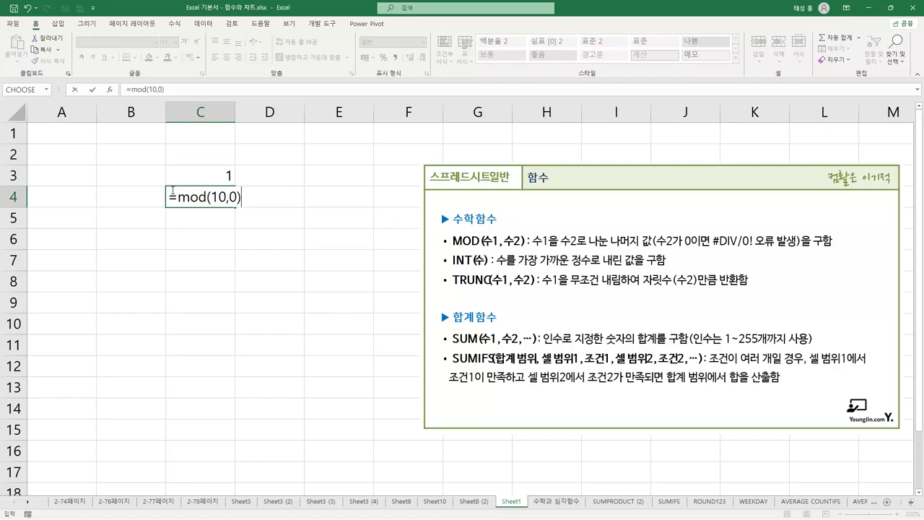
pyautogui.press('Return')
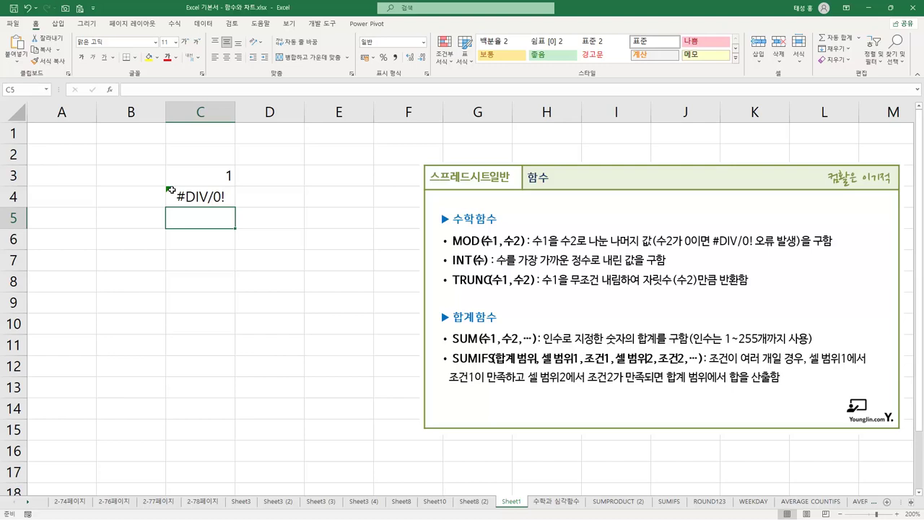
# - Enter =INT(8.9) in cell C6 to round the positive number down to an integer
pyautogui.click(197, 240)
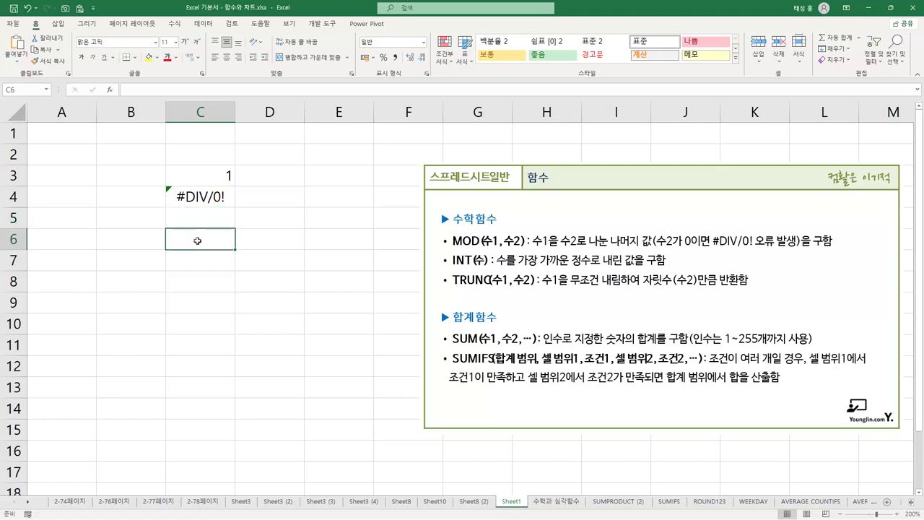
pyautogui.write('=i')
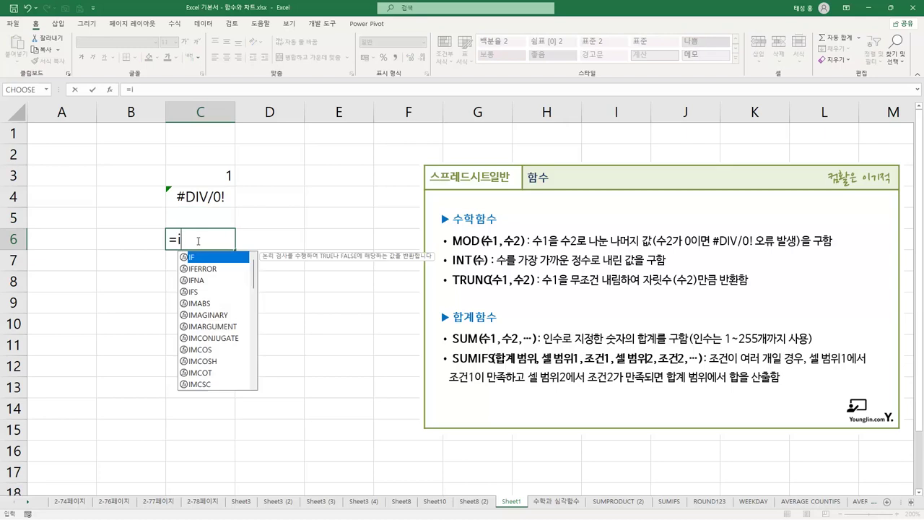
pyautogui.write('nt')
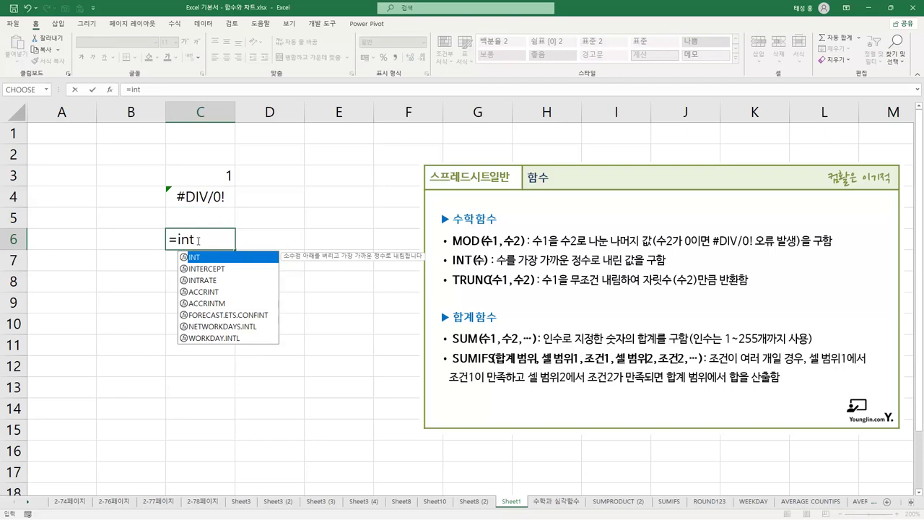
pyautogui.write('(8')
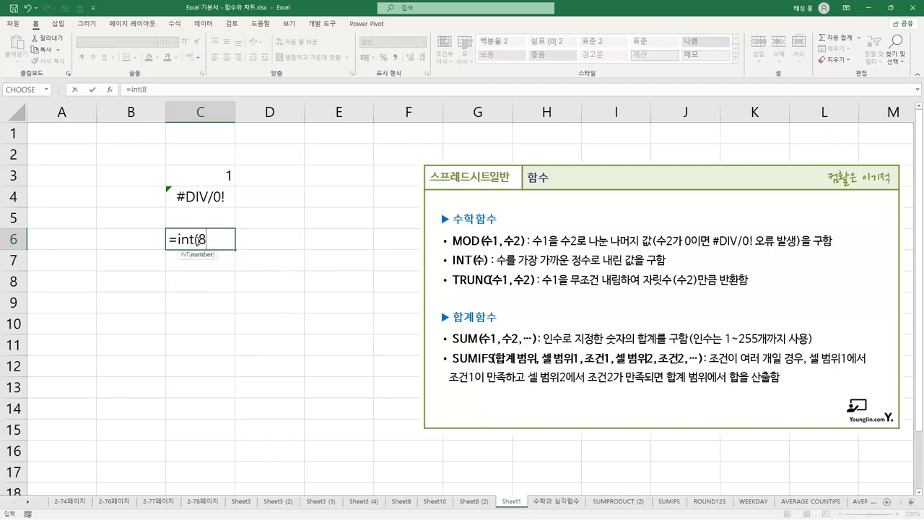
pyautogui.write('.9)')
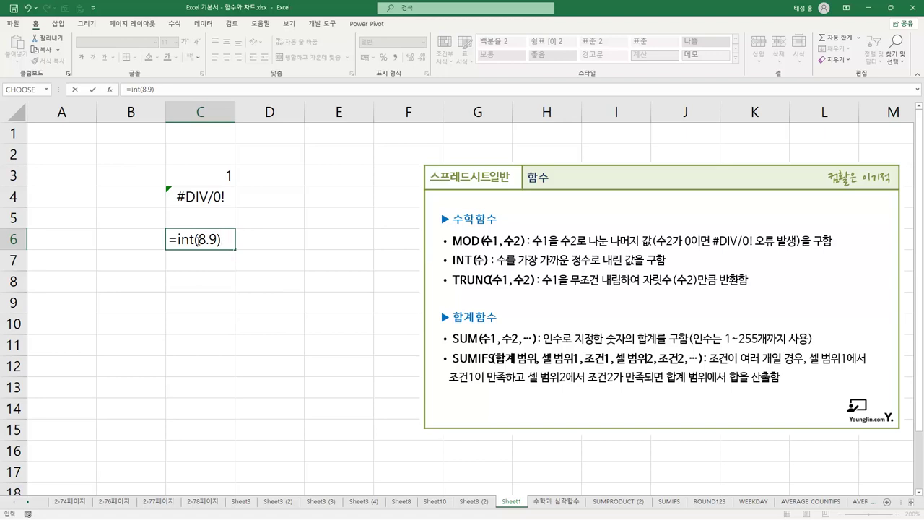
pyautogui.press('Return')
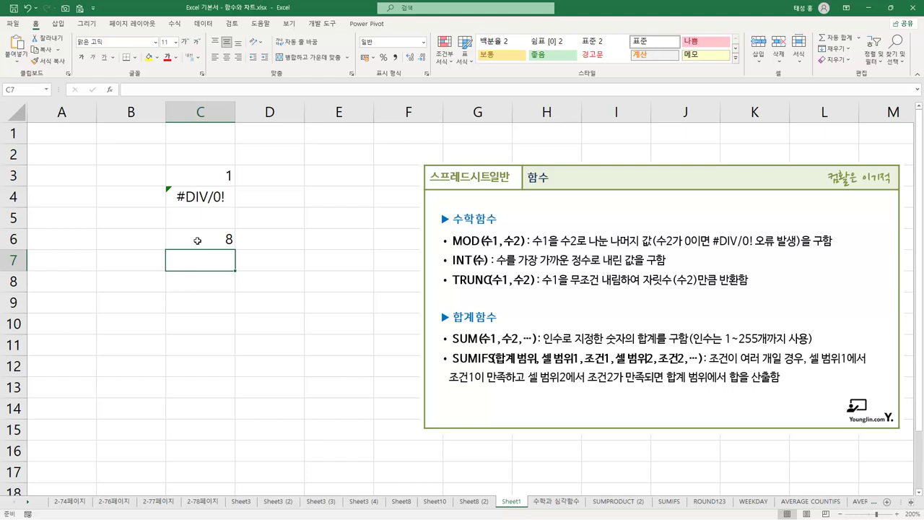
# - Enter =INT(-8.9) in cell C7 to round the negative number down to an integer
pyautogui.write('=int')
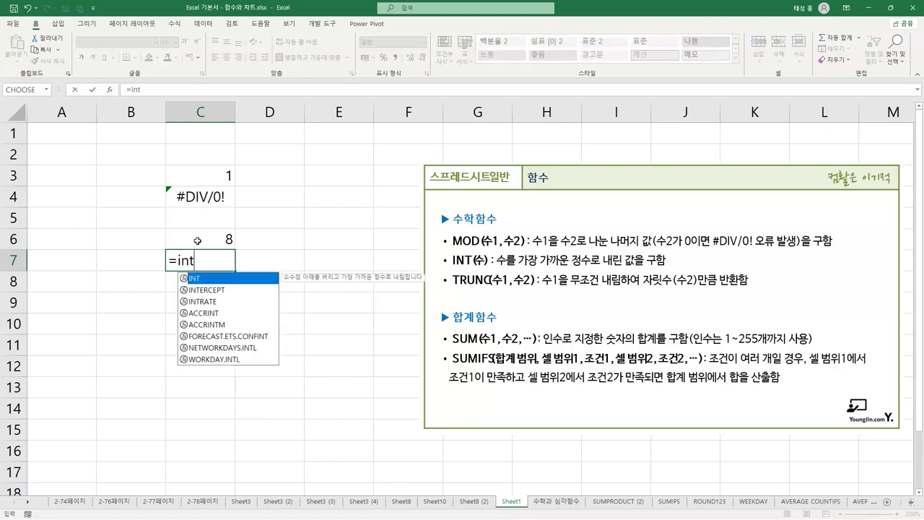
pyautogui.write('(-8.9)')
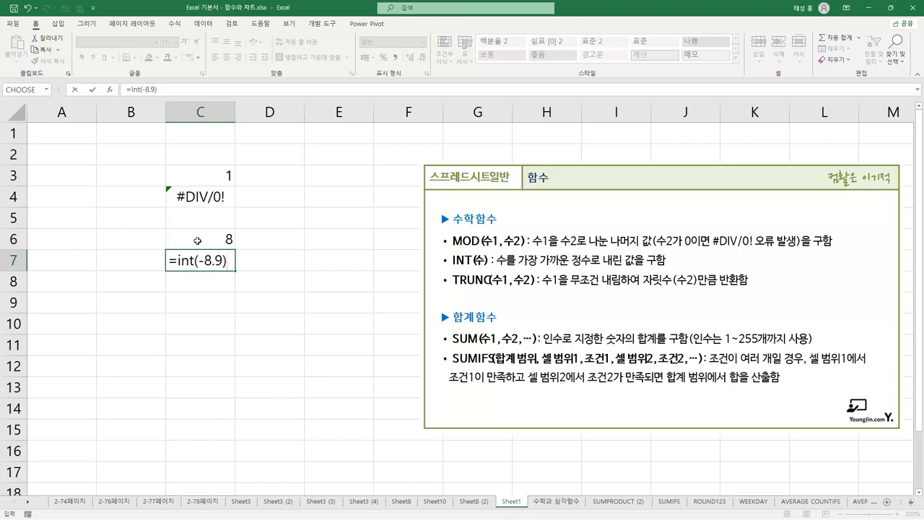
pyautogui.press('Return')
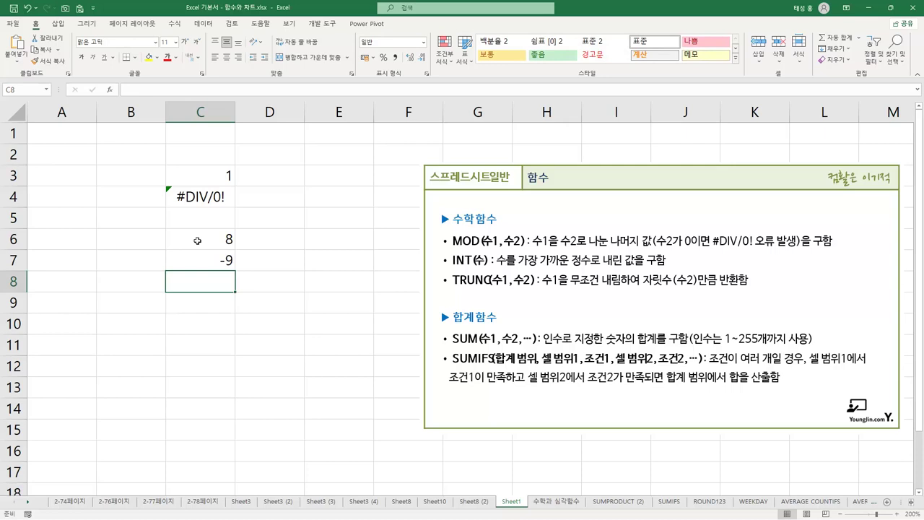
# - Enter =TRUNC(8.9) in cell C8 to cut off the decimals of the positive number
pyautogui.write('=tru')
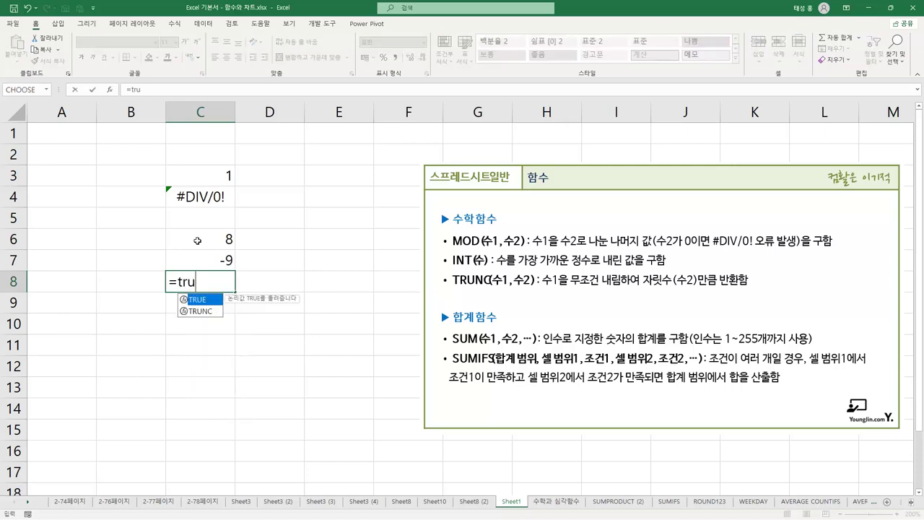
pyautogui.write('nc(')
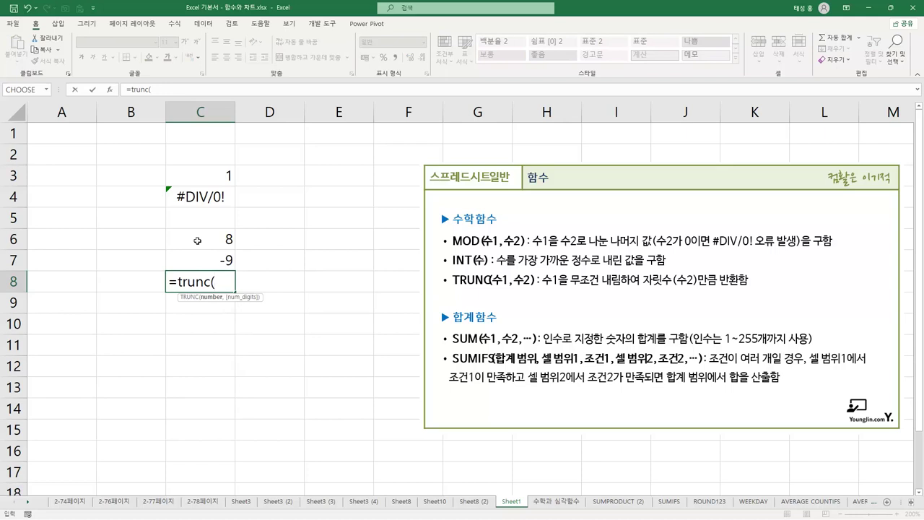
pyautogui.write('8.9)')
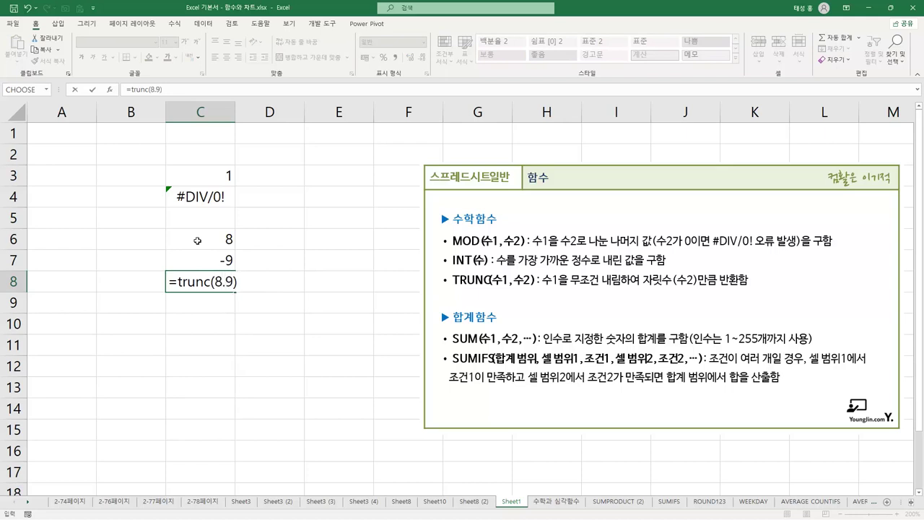
pyautogui.press('Return')
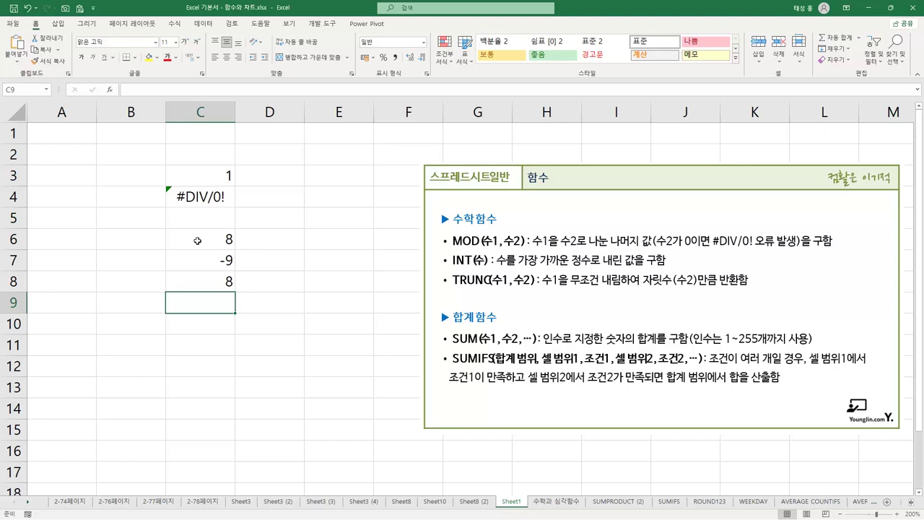
# - Enter =TRUNC(-8.9) in cell C9 and compare it with the INT formula in C7
pyautogui.write('=')
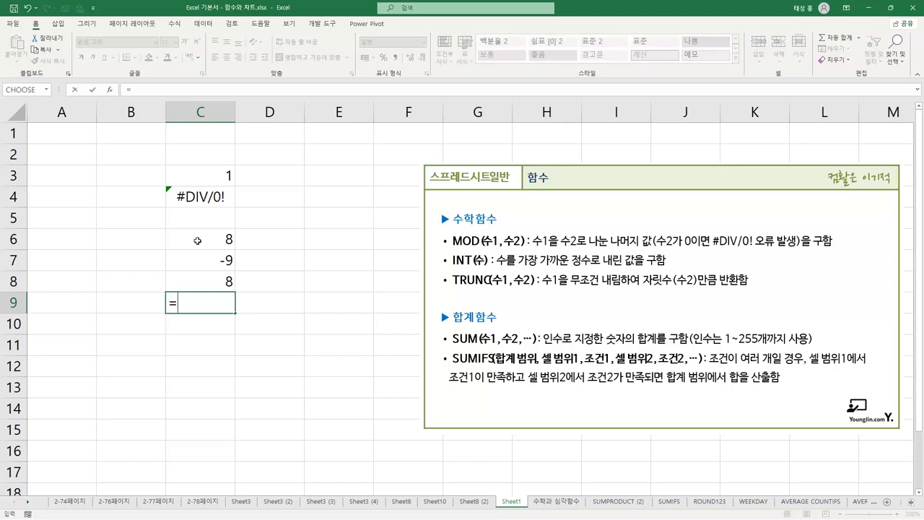
pyautogui.write('trunc')
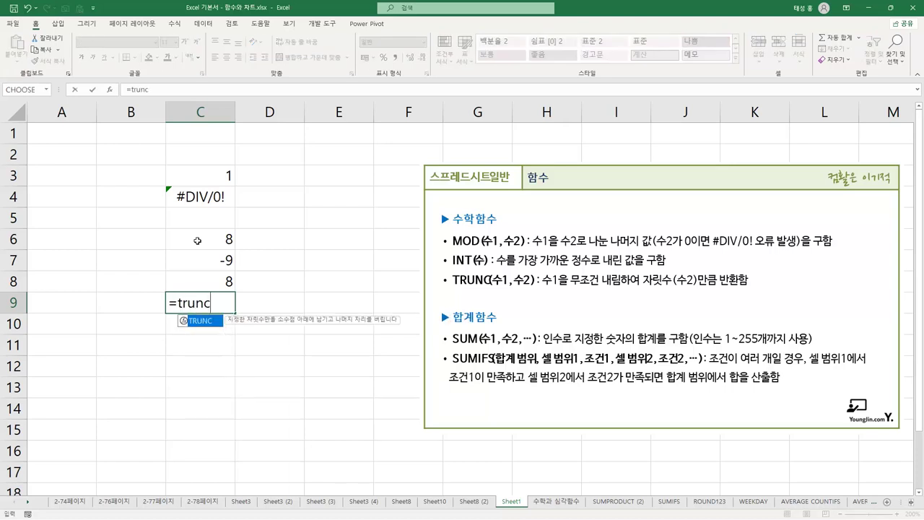
pyautogui.write('(-8.9)')
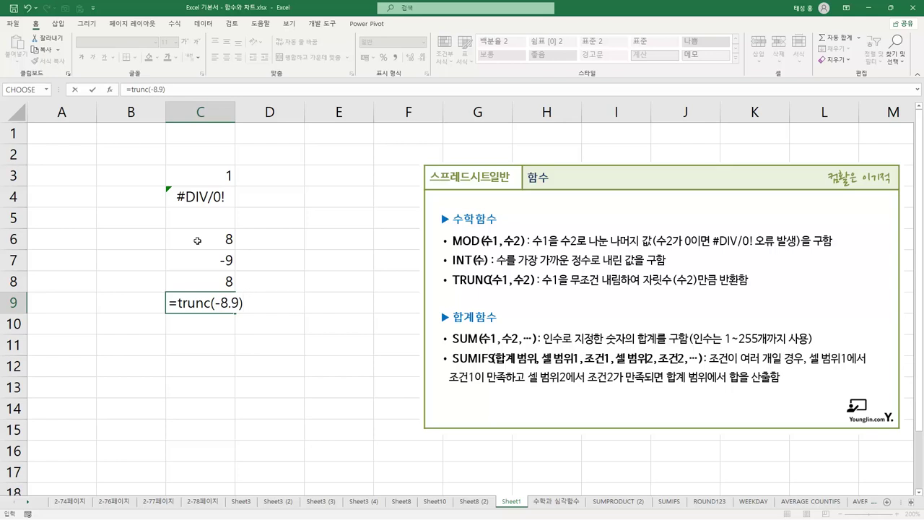
pyautogui.press('Return')
pyautogui.press('Up')
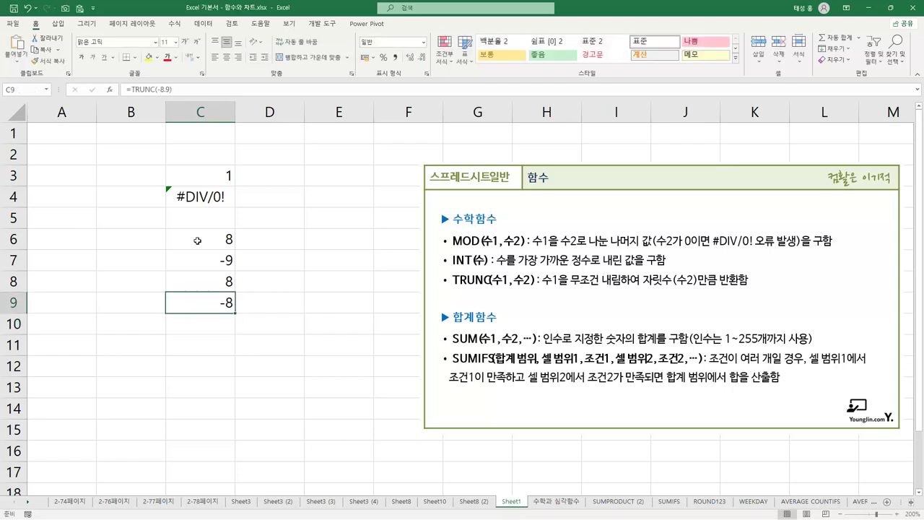
pyautogui.click(216, 262)
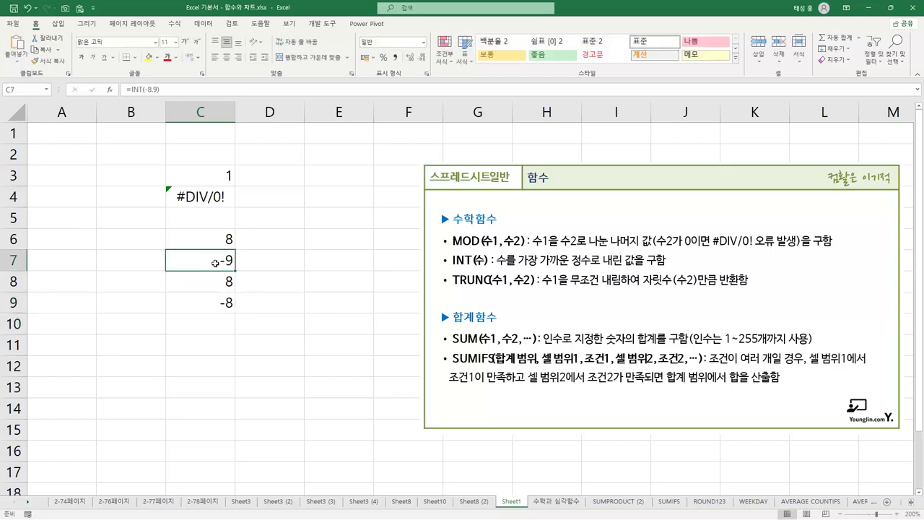
pyautogui.click(220, 302)
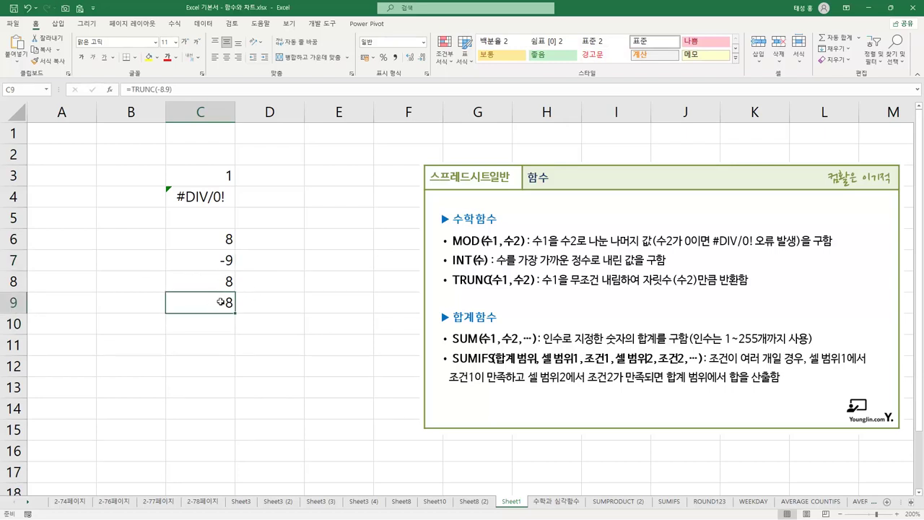
pyautogui.click(267, 298)
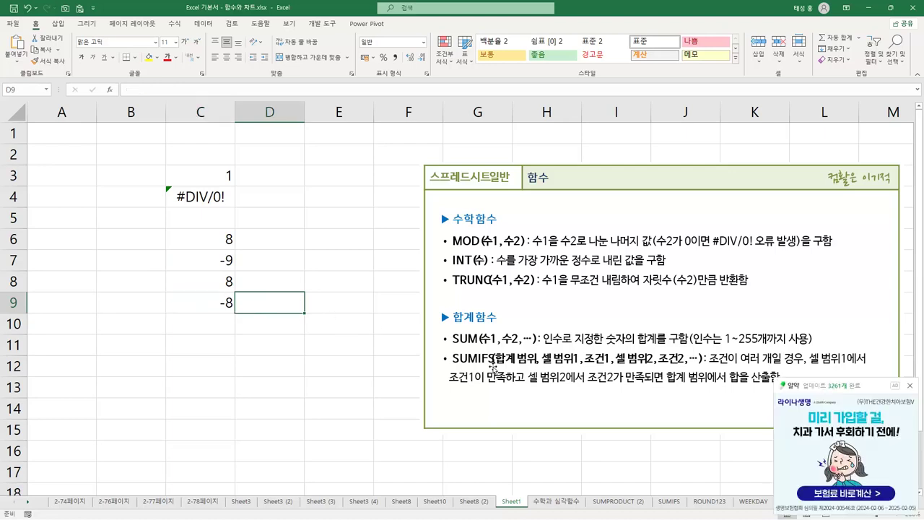
# - Open the SUMIFS sheet, dismiss the advertisement pop-up, and examine the staff table's headers and the all-staff performance total's label
pyautogui.click(673, 503)
pyautogui.click(910, 385)
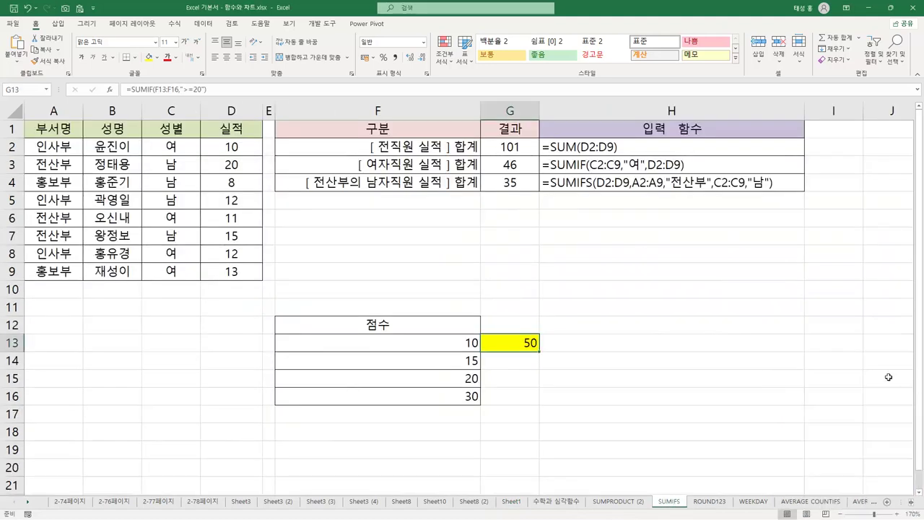
pyautogui.click(599, 148)
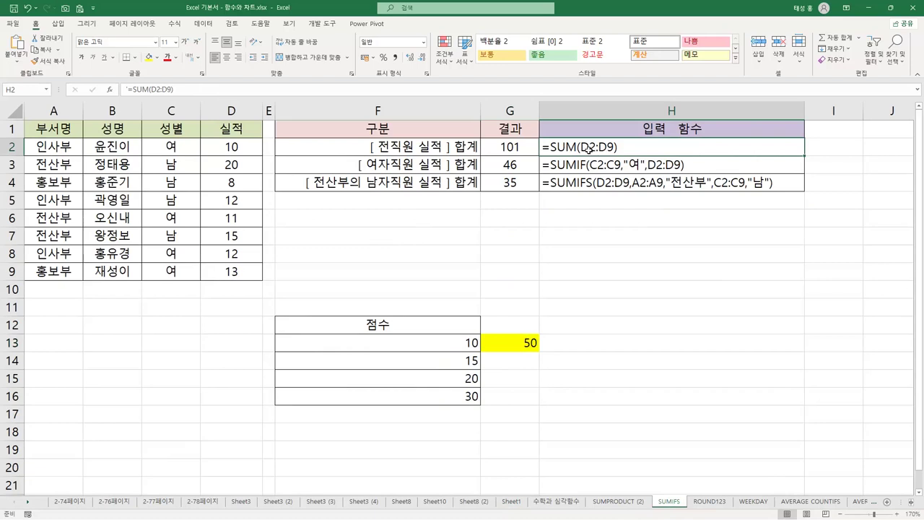
pyautogui.click(52, 131)
pyautogui.click(109, 133)
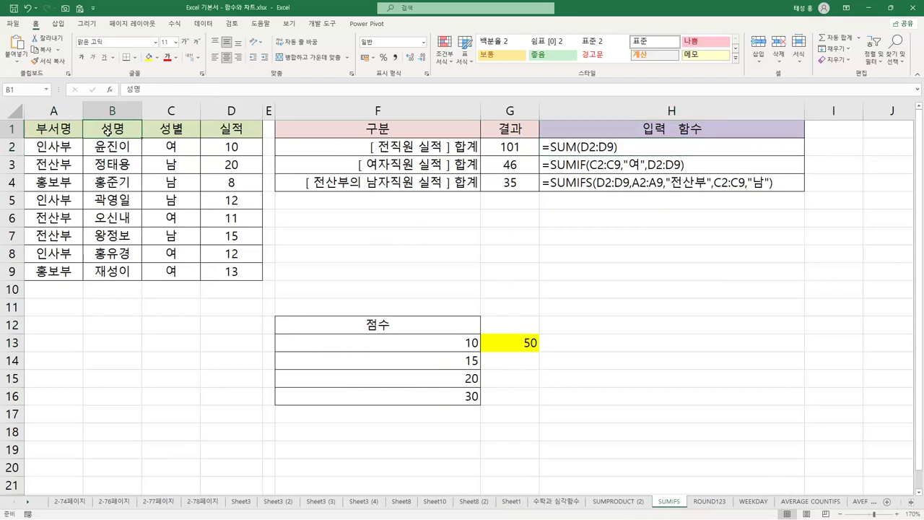
pyautogui.click(182, 140)
pyautogui.click(246, 135)
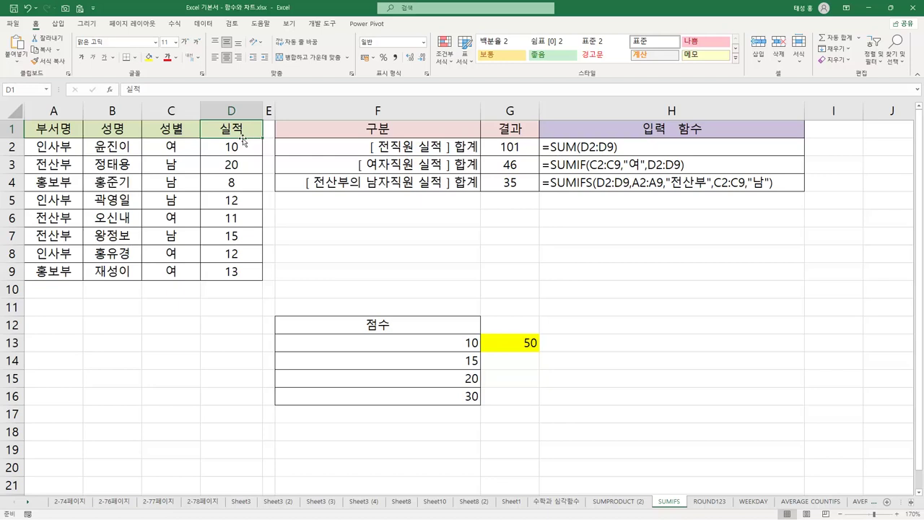
pyautogui.click(413, 149)
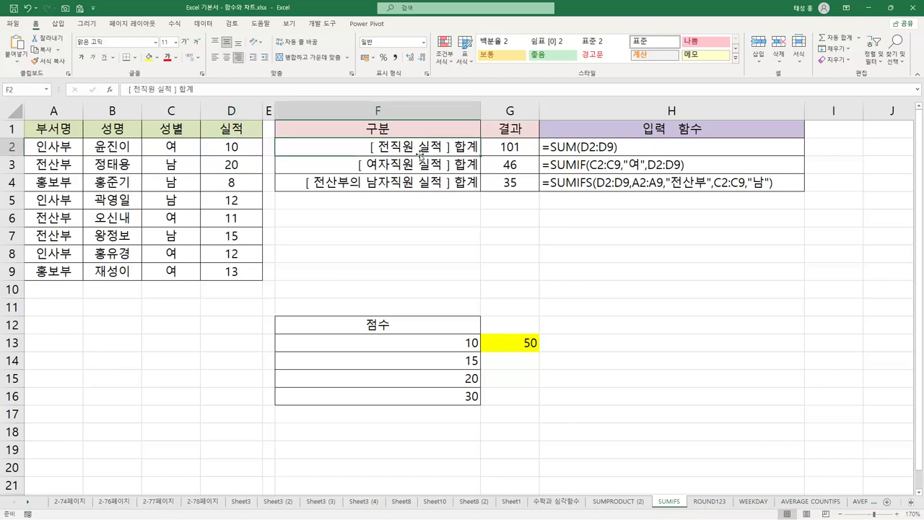
# - Select the performance values D2:D9 and examine how the SUM formula text in H2 refers to them
pyautogui.moveTo(241, 148); pyautogui.dragTo(233, 270)
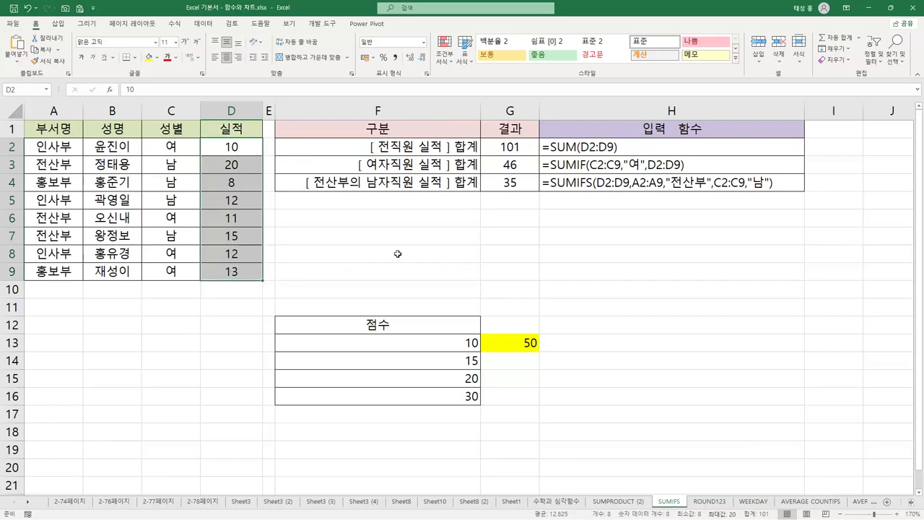
pyautogui.click(552, 149)
pyautogui.moveTo(557, 149); pyautogui.dragTo(578, 149)
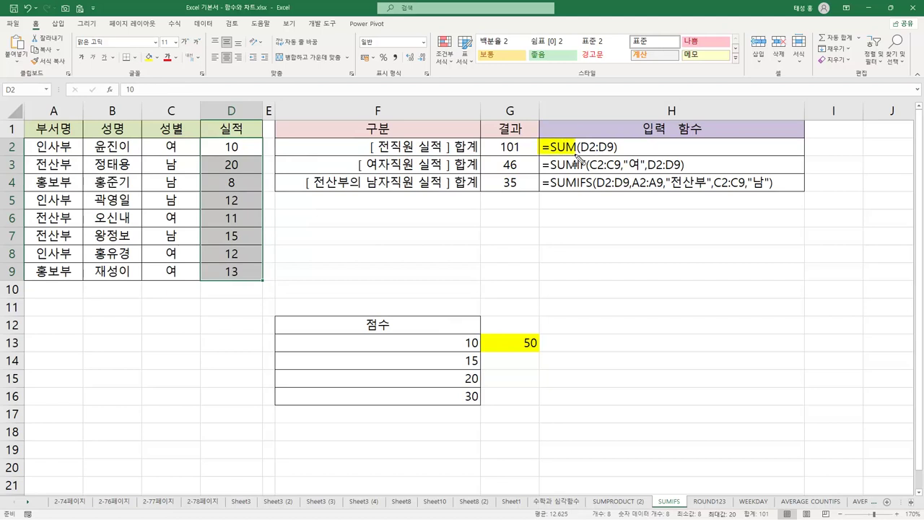
pyautogui.moveTo(206, 144)
pyautogui.mouseDown()
pyautogui.moveTo(247, 144)
pyautogui.moveTo(258, 268)
pyautogui.moveTo(270, 281)
pyautogui.mouseUp()
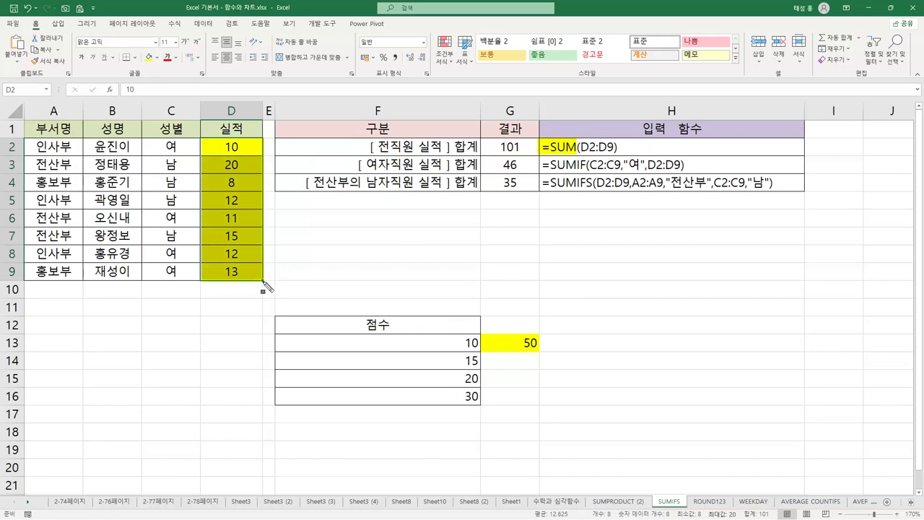
pyautogui.moveTo(581, 147); pyautogui.dragTo(618, 148)
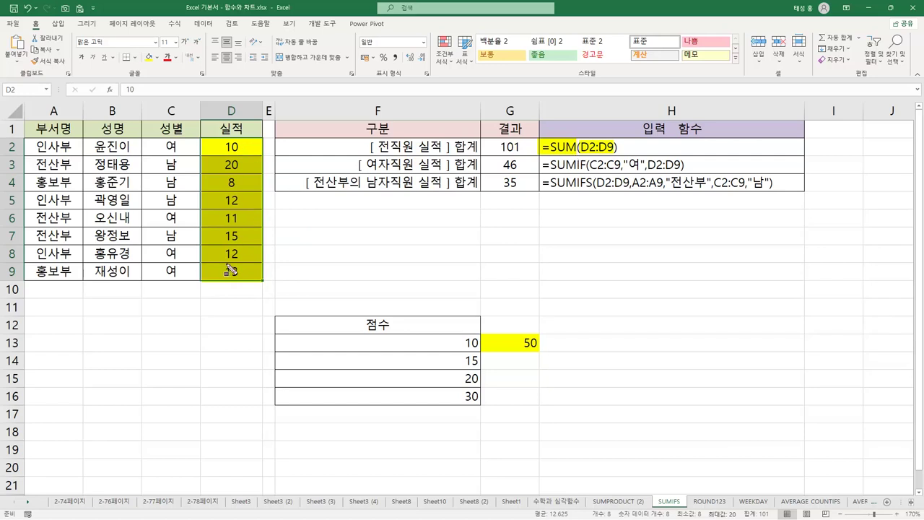
pyautogui.moveTo(538, 139)
pyautogui.mouseDown()
pyautogui.moveTo(558, 154)
pyautogui.moveTo(623, 155)
pyautogui.mouseUp()
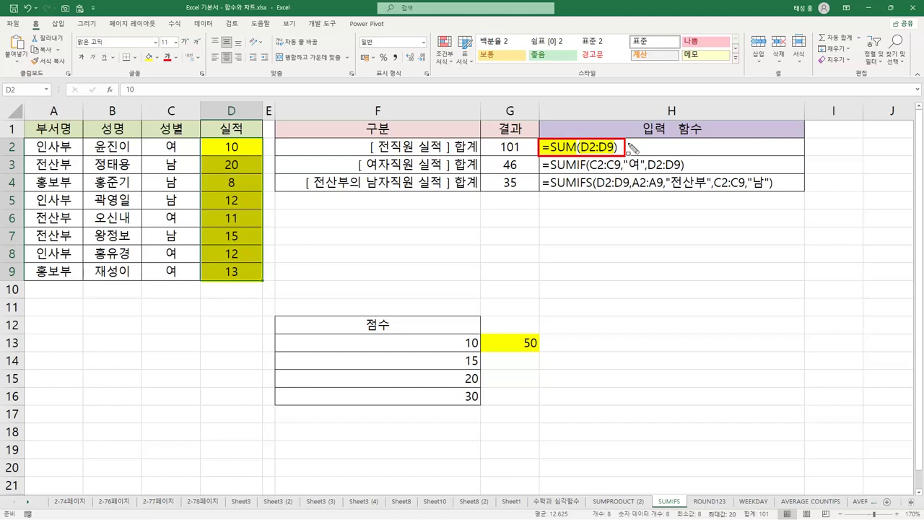
pyautogui.press('Escape')
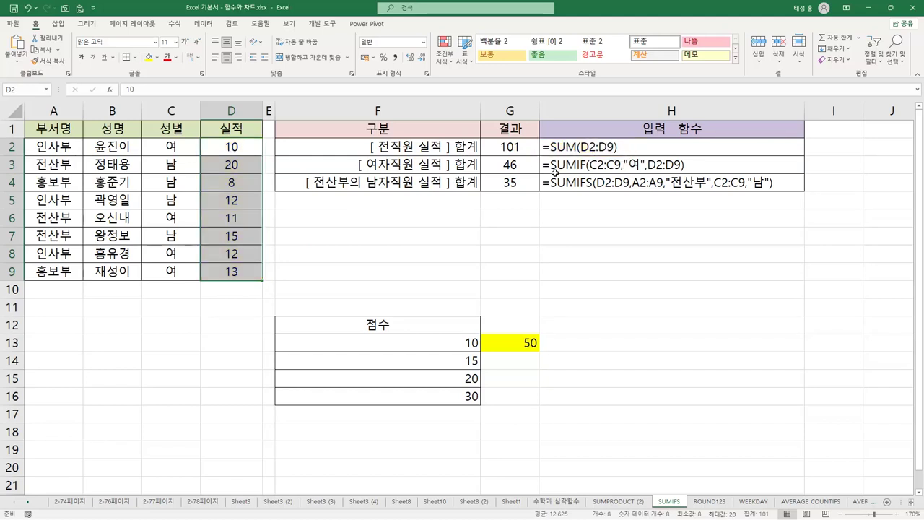
# - Select the female-staff total in G3, its label in F3 and the gender column to examine what the SUMIF formula evaluates
pyautogui.click(526, 165)
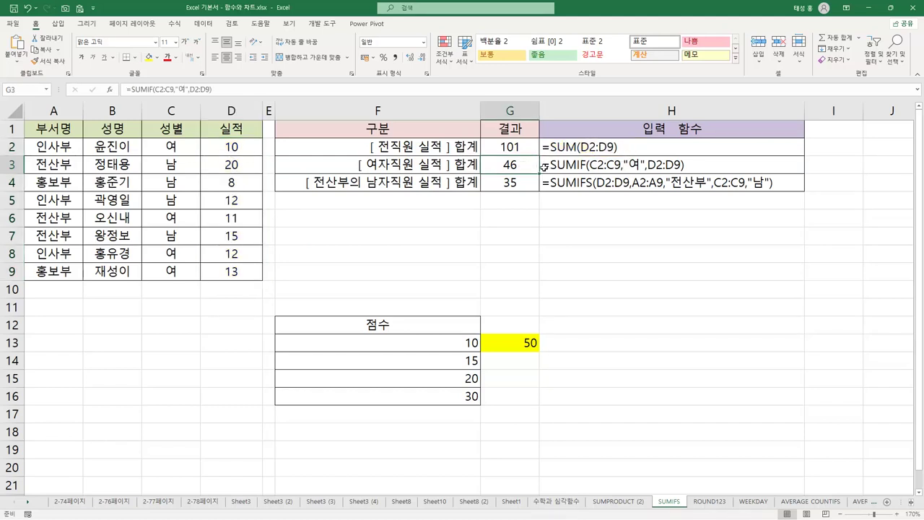
pyautogui.click(468, 165)
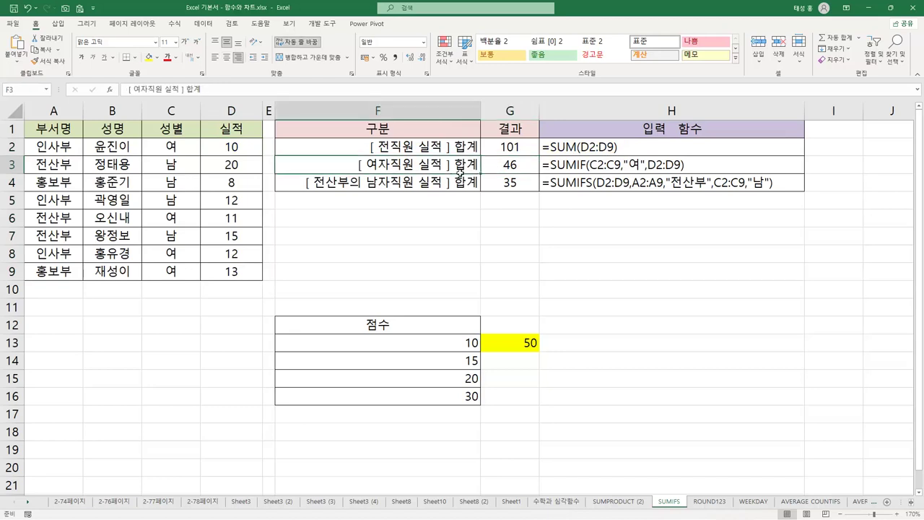
pyautogui.click(173, 131)
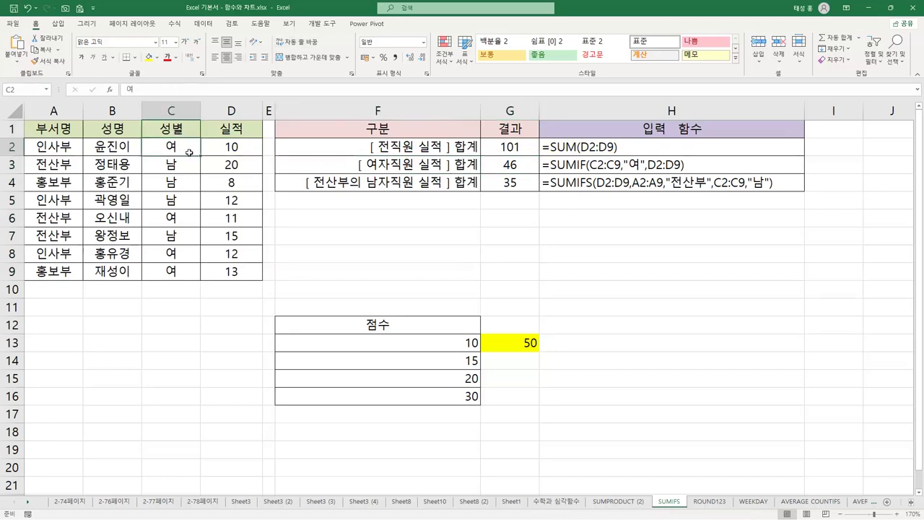
pyautogui.click(377, 169)
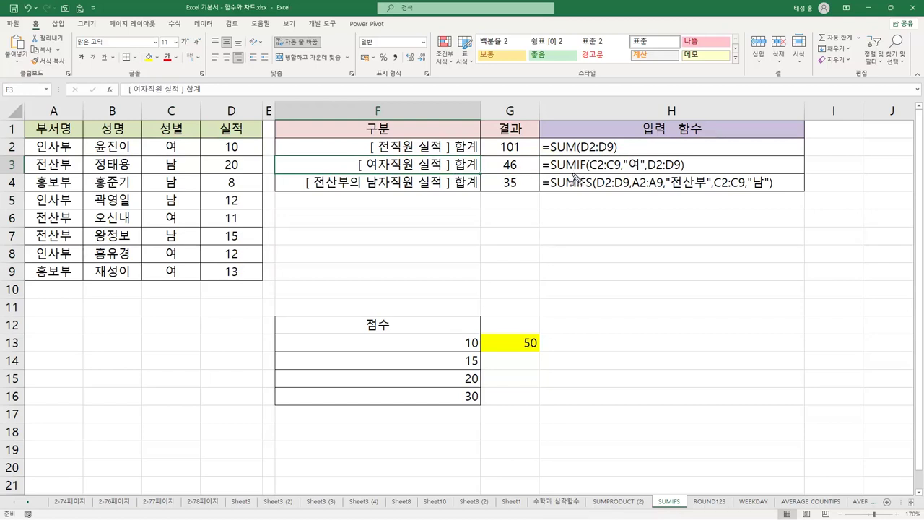
# - Mark up the SUMIF formula text in H3, highlighting the function name, emphasizing the condition C2:C9,"여" and boxing the sum range D2:D9
pyautogui.moveTo(540, 164); pyautogui.dragTo(587, 168)
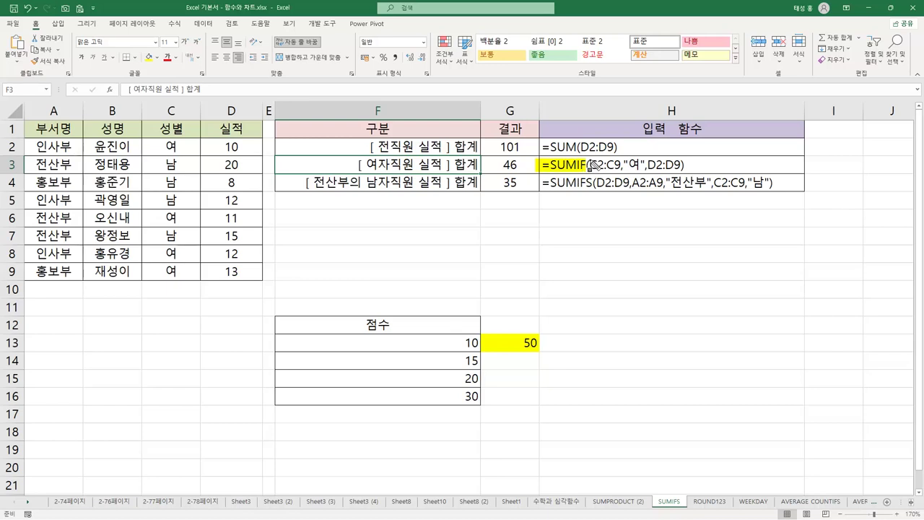
pyautogui.moveTo(591, 162); pyautogui.dragTo(621, 166)
pyautogui.moveTo(144, 142)
pyautogui.mouseDown()
pyautogui.moveTo(195, 150)
pyautogui.moveTo(199, 284)
pyautogui.moveTo(182, 233)
pyautogui.moveTo(130, 206)
pyautogui.moveTo(180, 149)
pyautogui.moveTo(161, 147)
pyautogui.mouseUp()
pyautogui.moveTo(589, 165); pyautogui.dragTo(649, 176)
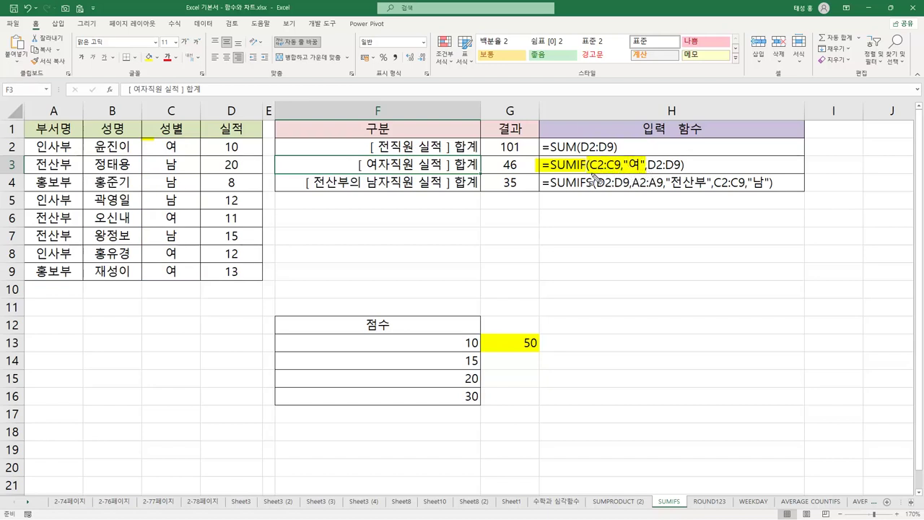
pyautogui.moveTo(591, 172); pyautogui.dragTo(645, 172)
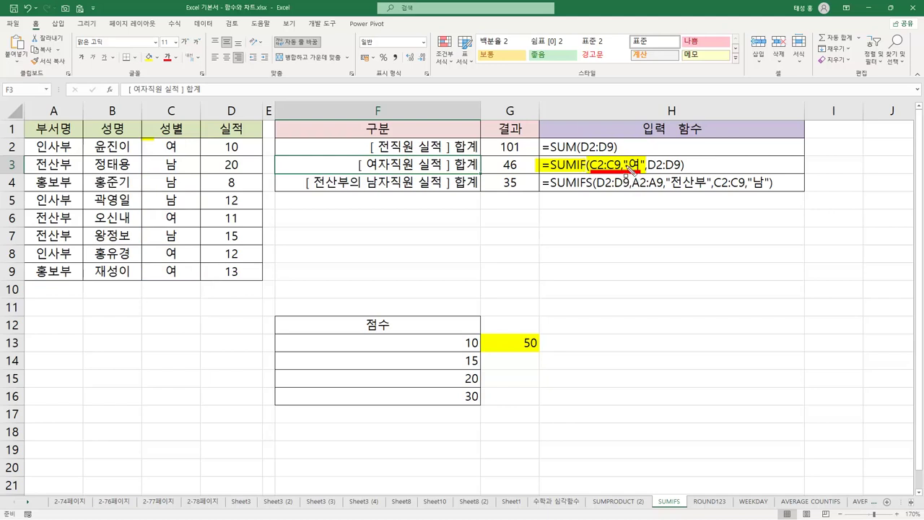
pyautogui.moveTo(648, 159)
pyautogui.mouseDown()
pyautogui.moveTo(648, 171)
pyautogui.moveTo(683, 158)
pyautogui.moveTo(685, 173)
pyautogui.mouseUp()
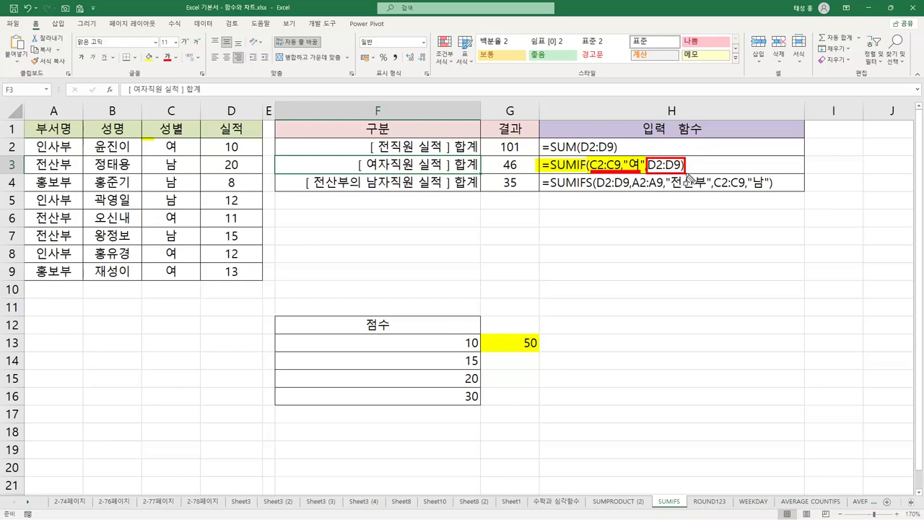
# - Box the performance values D2:D9, highlight the gender and performance cells of the 여 rows plus the total in G3, and clear the annotations
pyautogui.moveTo(205, 137)
pyautogui.mouseDown()
pyautogui.moveTo(254, 137)
pyautogui.moveTo(260, 279)
pyautogui.mouseUp()
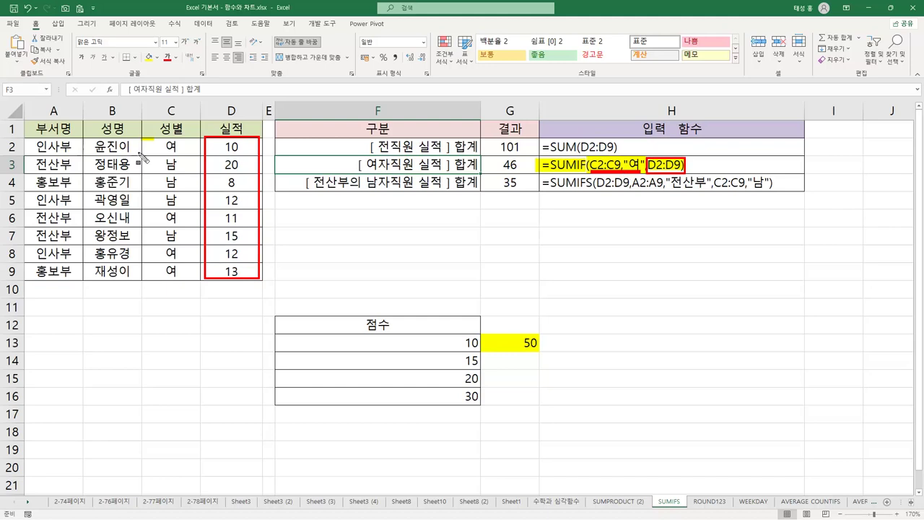
pyautogui.moveTo(145, 142)
pyautogui.mouseDown()
pyautogui.moveTo(193, 155)
pyautogui.moveTo(202, 288)
pyautogui.mouseUp()
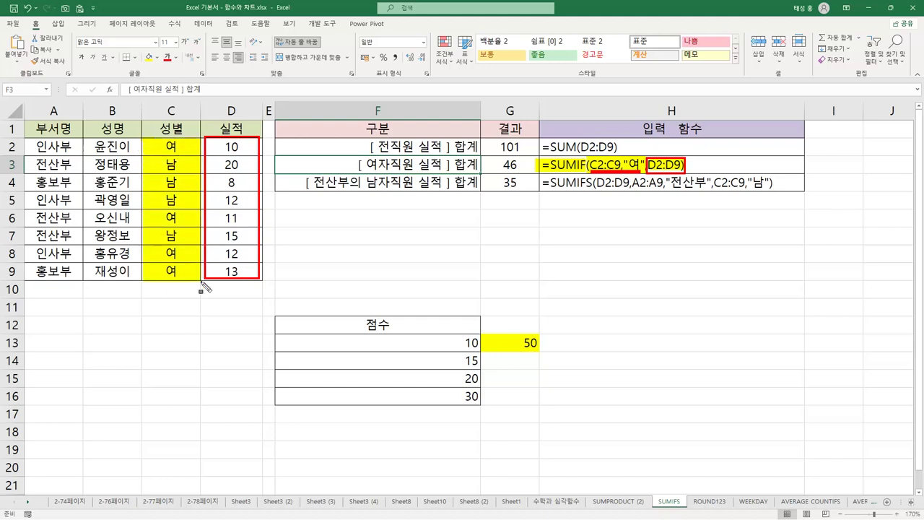
pyautogui.hotkey('ctrl', 'z')
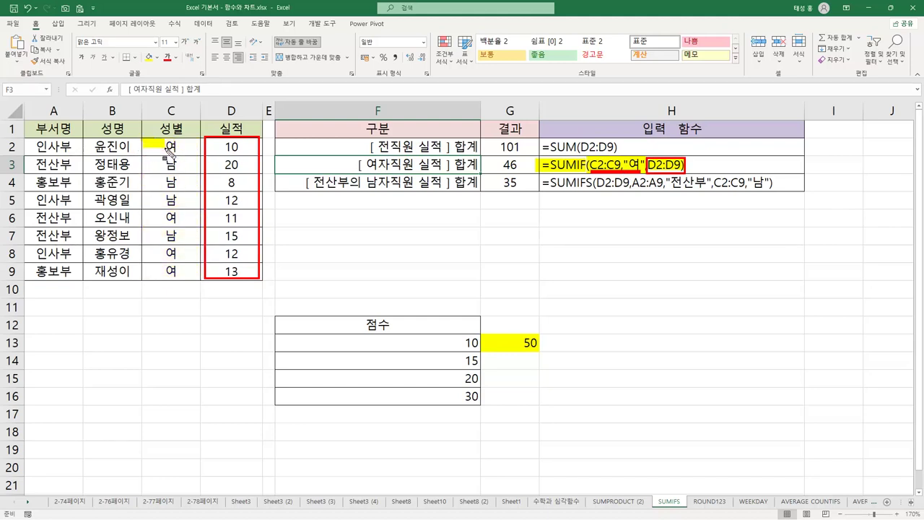
pyautogui.moveTo(145, 144); pyautogui.dragTo(258, 156)
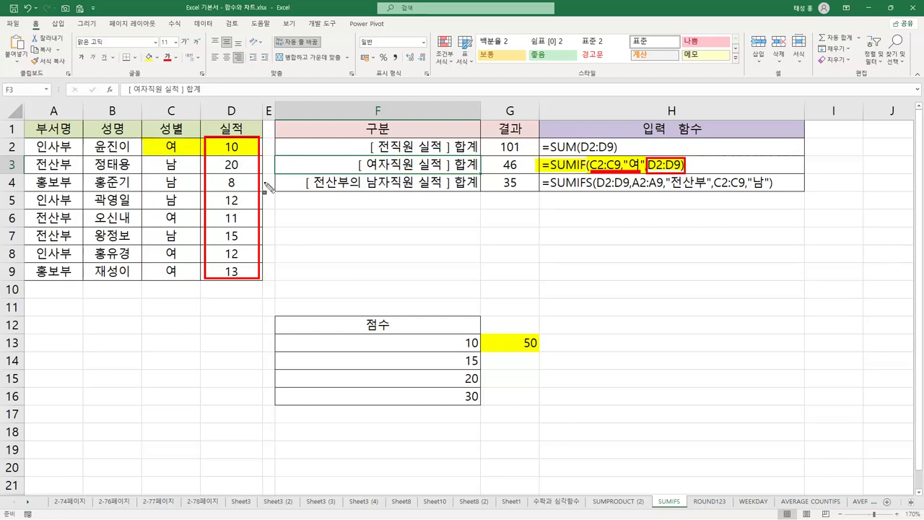
pyautogui.moveTo(145, 215); pyautogui.dragTo(251, 217)
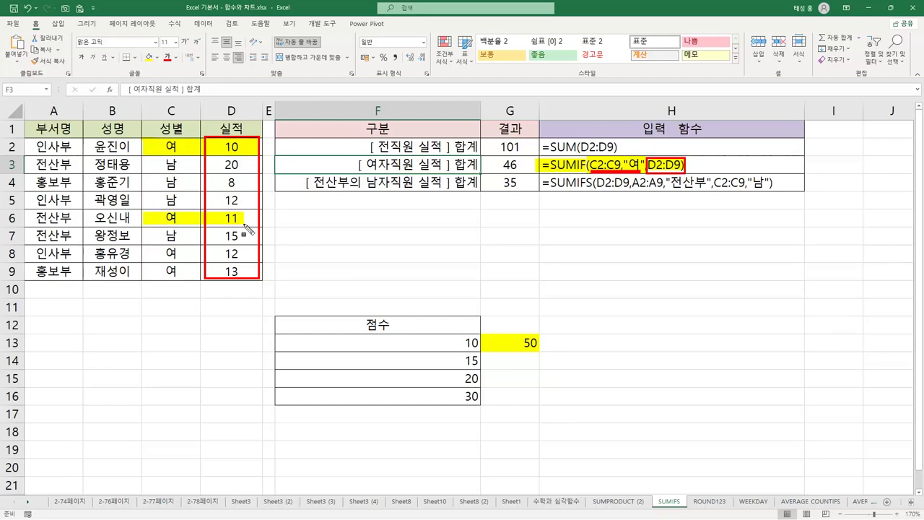
pyautogui.moveTo(145, 254); pyautogui.dragTo(253, 254)
pyautogui.moveTo(145, 272); pyautogui.dragTo(254, 273)
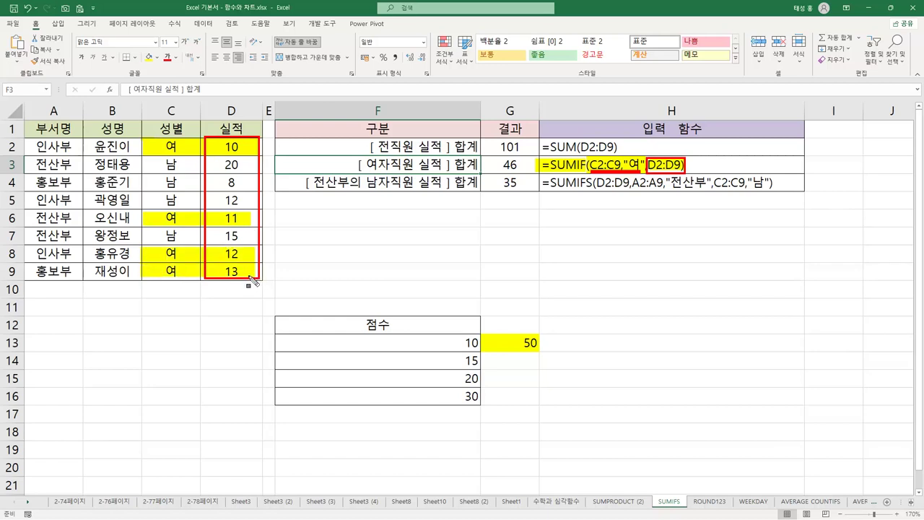
pyautogui.moveTo(500, 164); pyautogui.dragTo(521, 164)
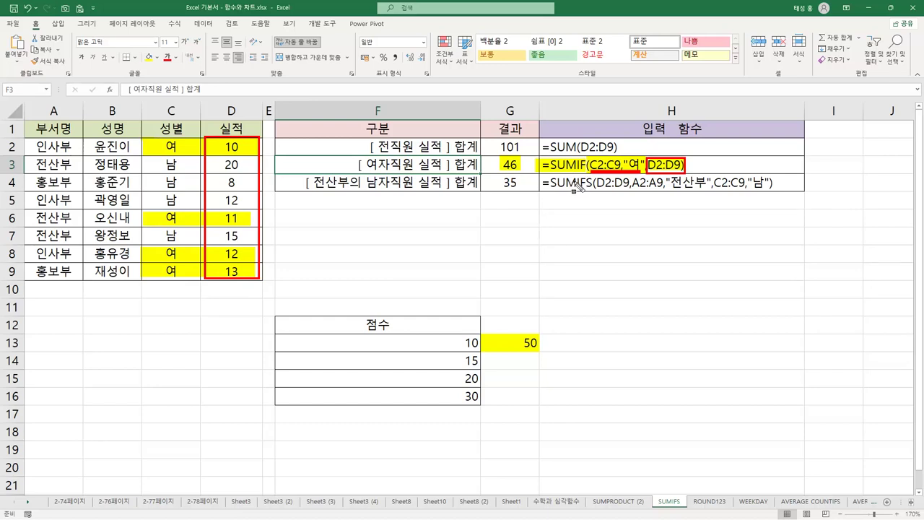
pyautogui.press('Escape')
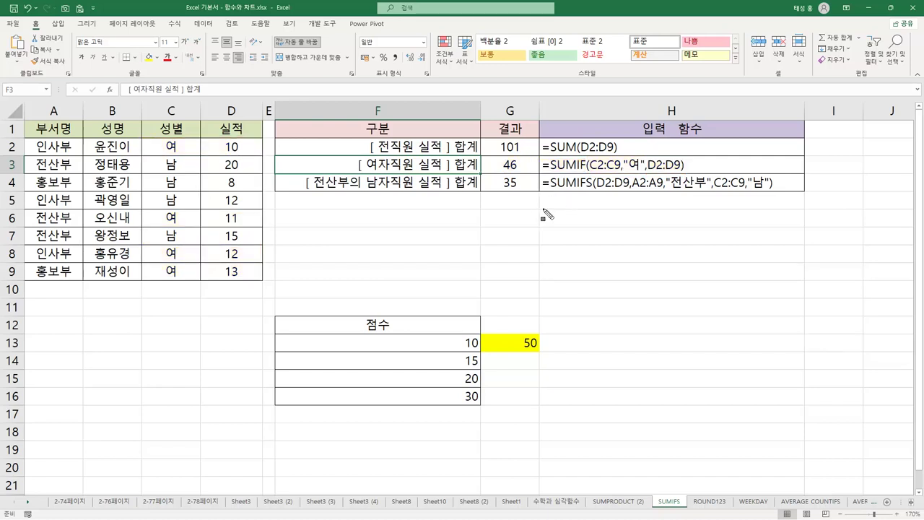
# - Highlight the SUMIFS name and arguments in H4, SUMIF's sum range in H3, and the criteria columns A2:A9 and C2:C9 in the staff table
pyautogui.moveTo(544, 184); pyautogui.dragTo(593, 189)
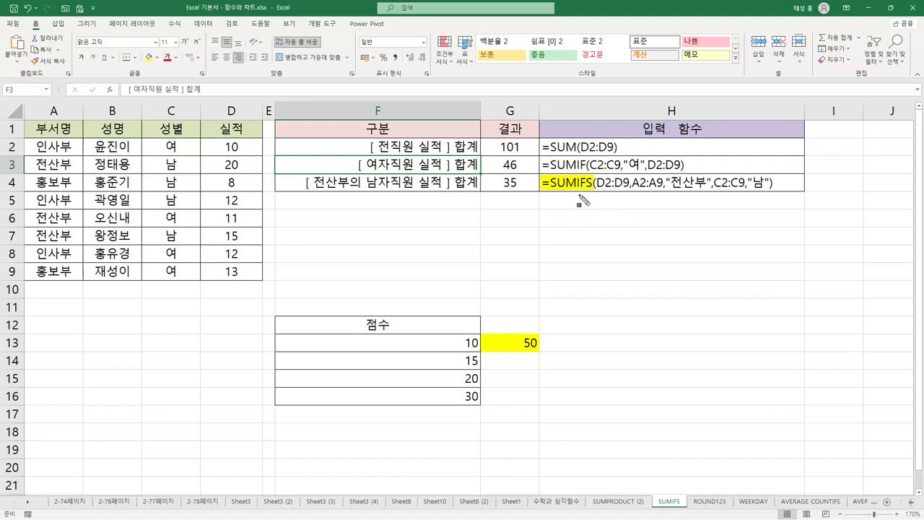
pyautogui.moveTo(648, 164); pyautogui.dragTo(686, 166)
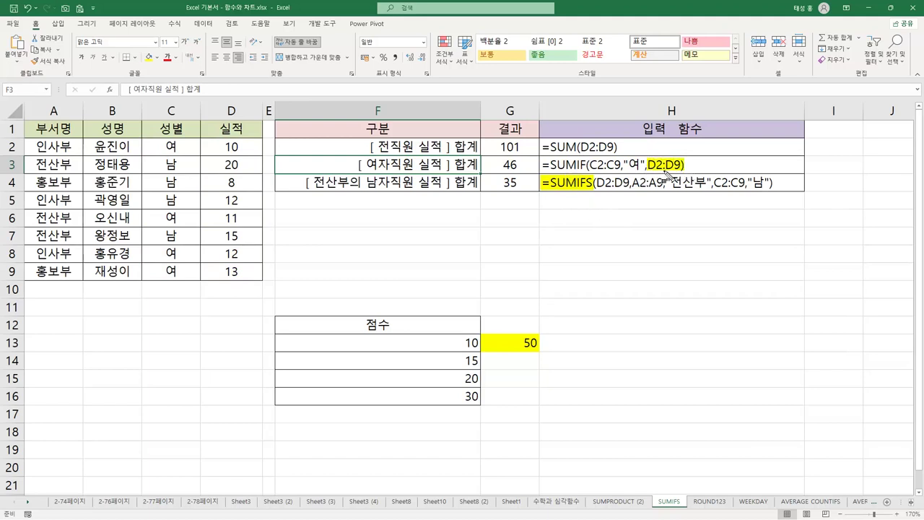
pyautogui.moveTo(596, 183); pyautogui.dragTo(706, 185)
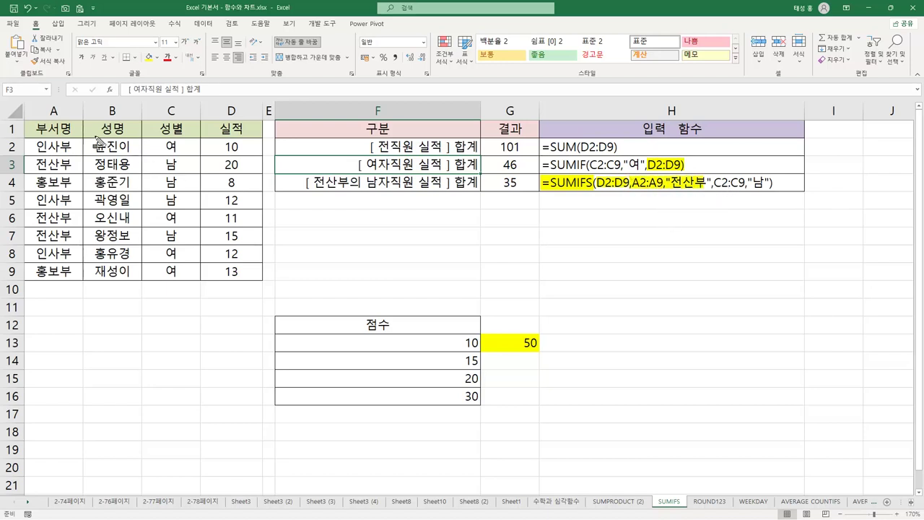
pyautogui.moveTo(26, 147)
pyautogui.mouseDown()
pyautogui.moveTo(78, 186)
pyautogui.moveTo(77, 281)
pyautogui.mouseUp()
pyautogui.hotkey('ctrl', 'z')
pyautogui.hotkey('ctrl', 'z')
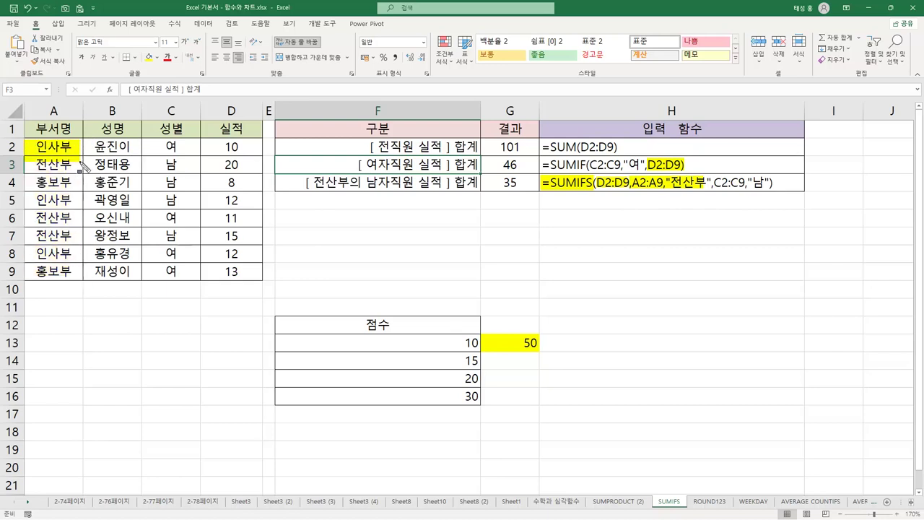
pyautogui.hotkey('ctrl', 'y')
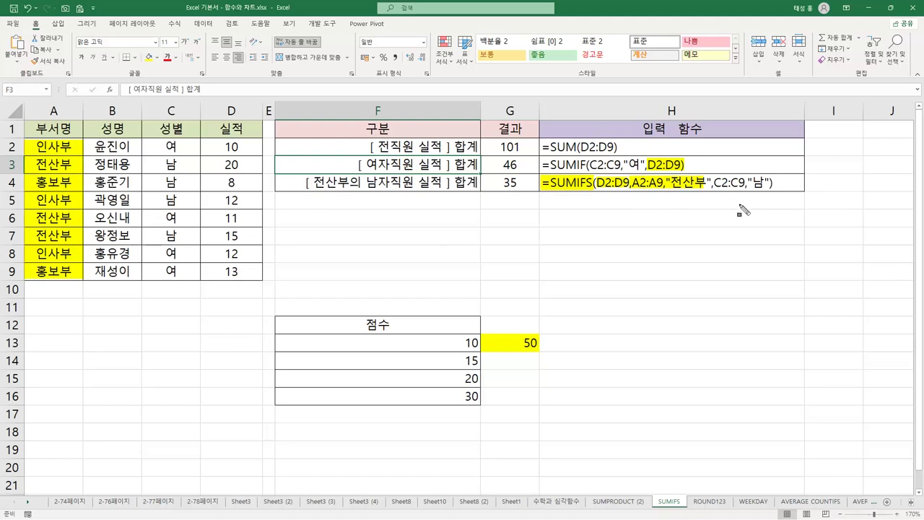
pyautogui.moveTo(715, 184); pyautogui.dragTo(769, 184)
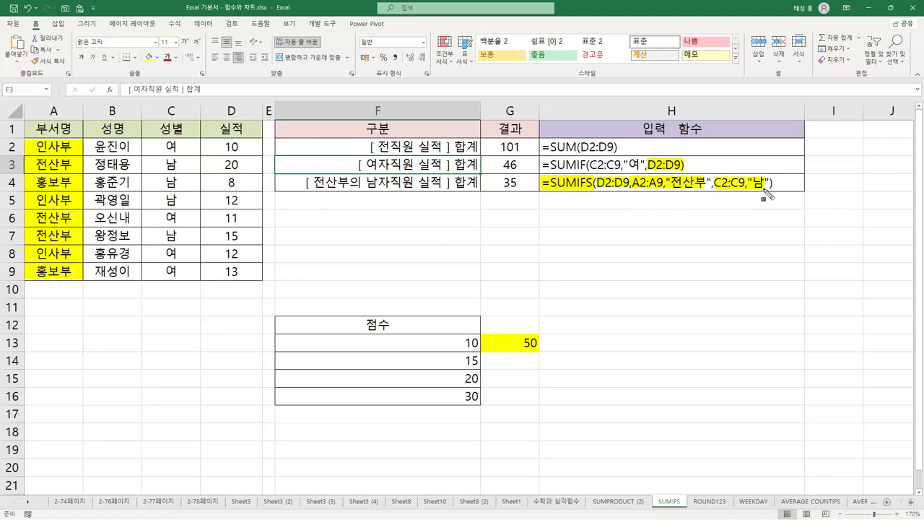
pyautogui.moveTo(148, 142)
pyautogui.mouseDown()
pyautogui.moveTo(195, 215)
pyautogui.moveTo(204, 284)
pyautogui.mouseUp()
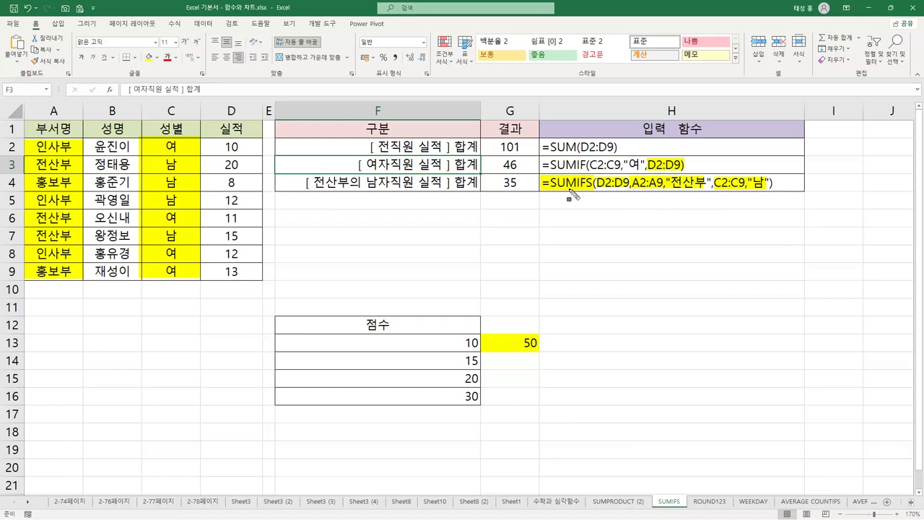
# - Underline SUMIFS and box its sum range D2:D9, the SUM and SUMIF names, and SUMIF's sum range to compare the argument order
pyautogui.moveTo(595, 183); pyautogui.dragTo(631, 192)
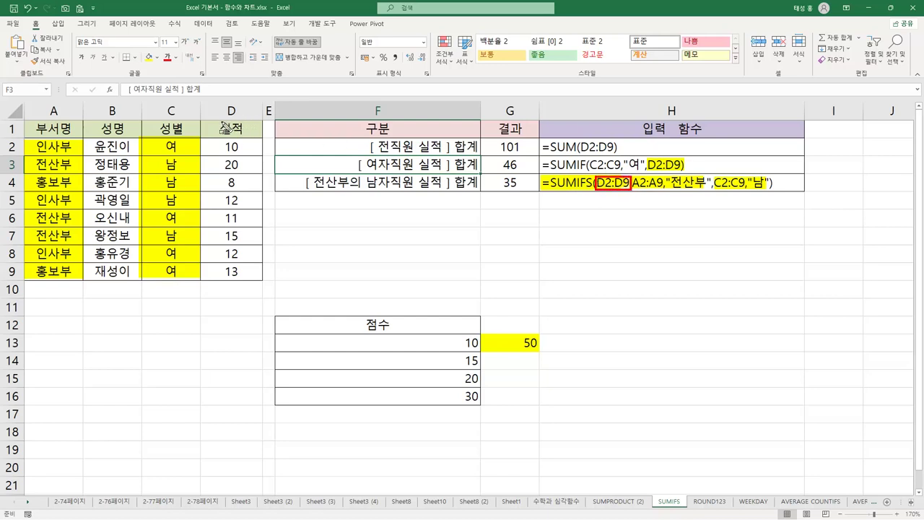
pyautogui.moveTo(549, 191); pyautogui.dragTo(585, 192)
pyautogui.moveTo(545, 140)
pyautogui.mouseDown()
pyautogui.moveTo(582, 155)
pyautogui.moveTo(569, 182)
pyautogui.moveTo(595, 176)
pyautogui.mouseUp()
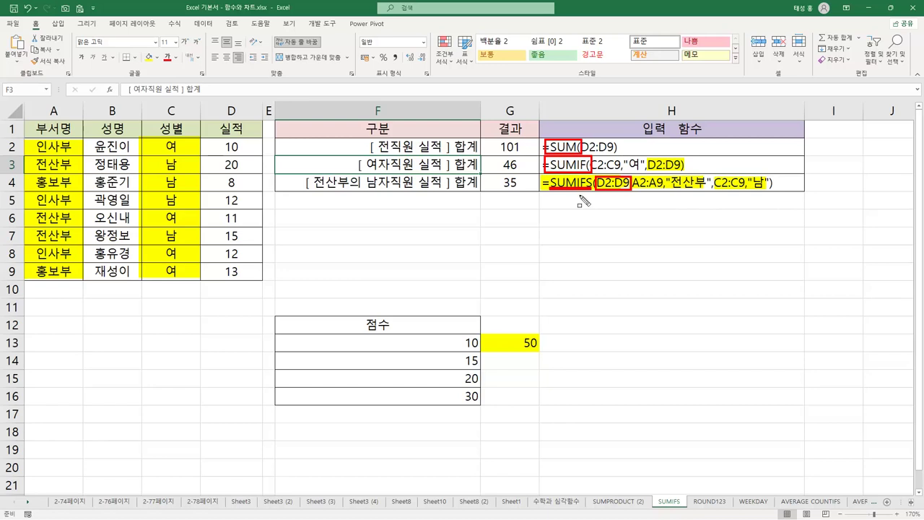
pyautogui.moveTo(646, 157); pyautogui.dragTo(683, 172)
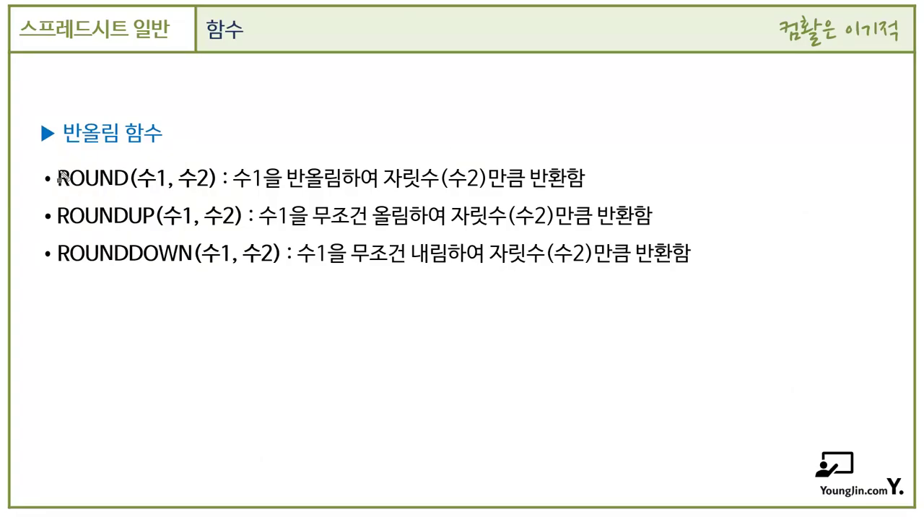
pyautogui.moveTo(57, 175)
pyautogui.mouseDown()
pyautogui.moveTo(123, 191)
pyautogui.moveTo(145, 180)
pyautogui.moveTo(265, 195)
pyautogui.moveTo(293, 181)
pyautogui.moveTo(339, 195)
pyautogui.mouseUp()
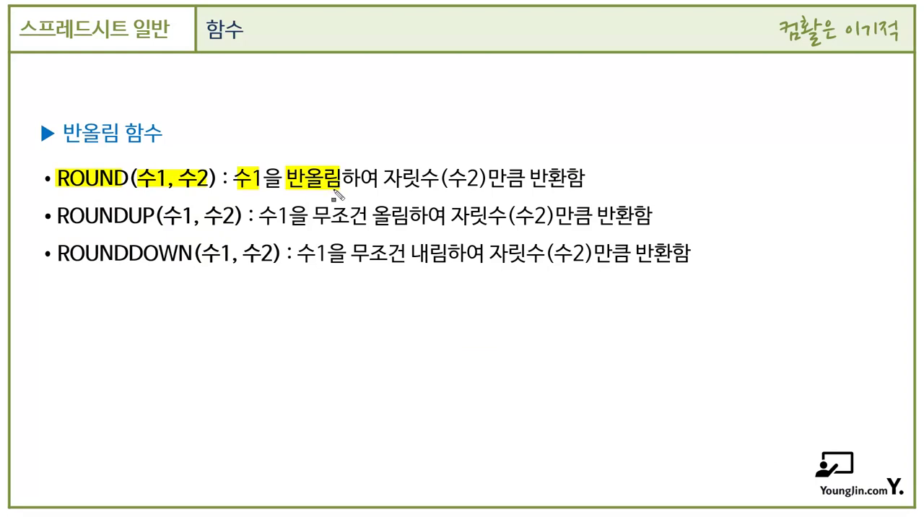
pyautogui.moveTo(386, 177); pyautogui.dragTo(555, 192)
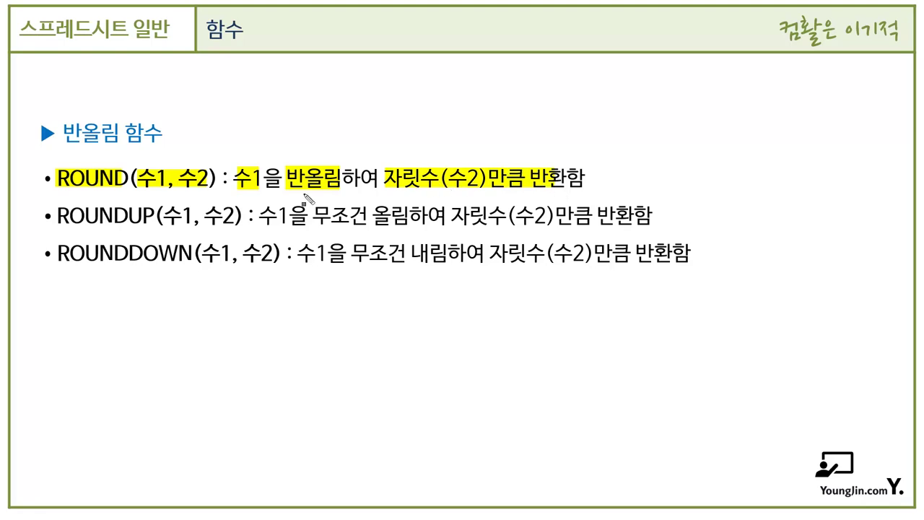
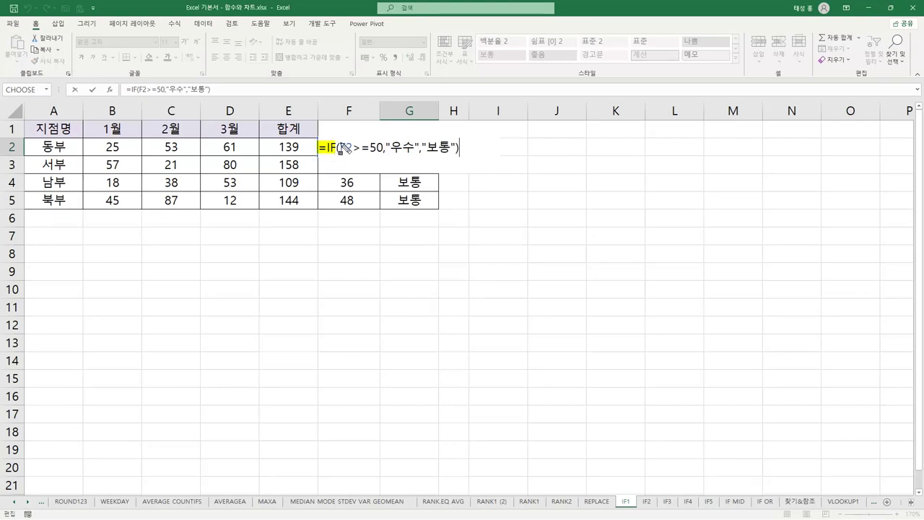
# - Annotate the IF formula in G2, labelling >= as 이상 and marking the 50 threshold and the results "우수" and "보통", and leave cell editing
pyautogui.moveTo(38, 145); pyautogui.dragTo(68, 148)
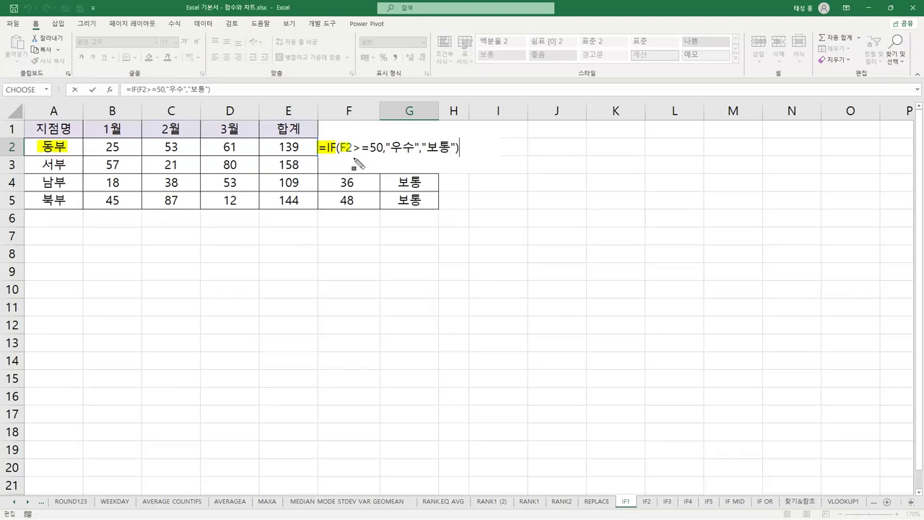
pyautogui.moveTo(369, 149); pyautogui.dragTo(383, 149)
pyautogui.moveTo(352, 141); pyautogui.dragTo(370, 154)
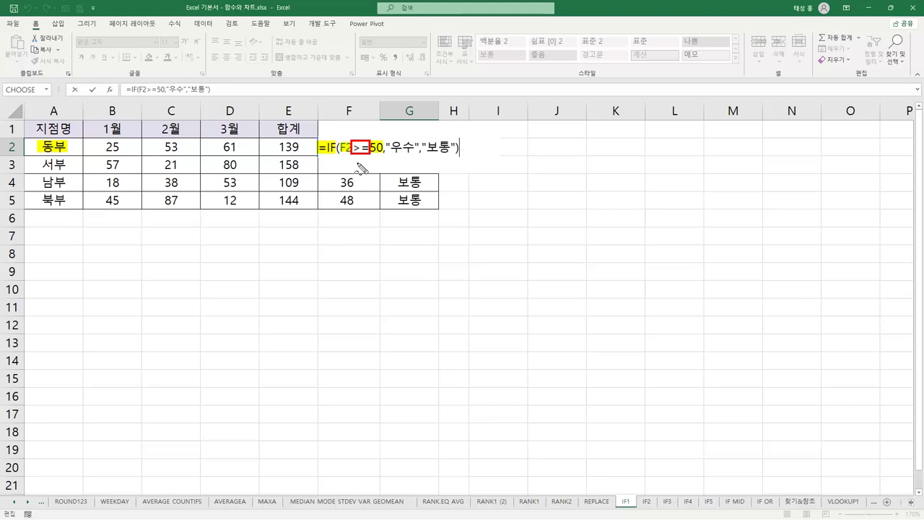
pyautogui.moveTo(364, 162)
pyautogui.mouseDown()
pyautogui.moveTo(380, 167)
pyautogui.moveTo(377, 176)
pyautogui.mouseUp()
pyautogui.moveTo(372, 144)
pyautogui.mouseDown()
pyautogui.moveTo(390, 124)
pyautogui.moveTo(402, 134)
pyautogui.mouseUp()
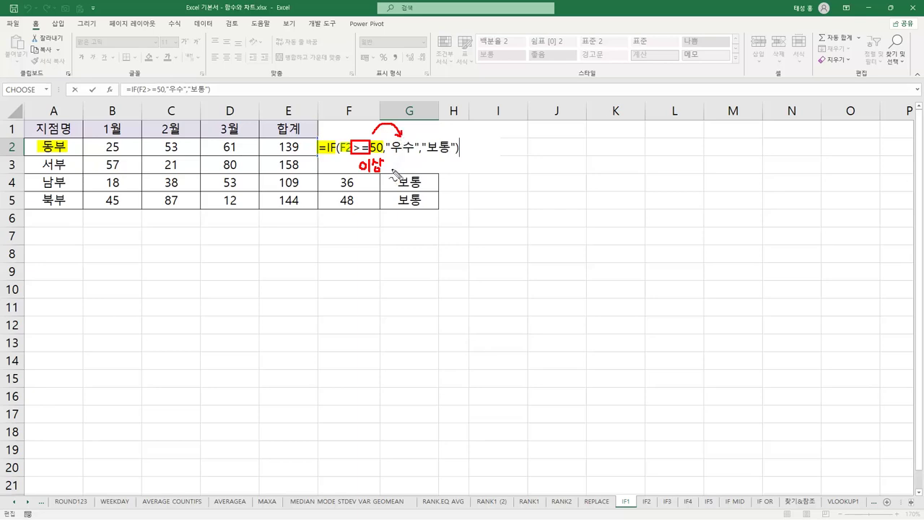
pyautogui.moveTo(391, 165)
pyautogui.mouseDown()
pyautogui.moveTo(404, 174)
pyautogui.moveTo(435, 160)
pyautogui.mouseUp()
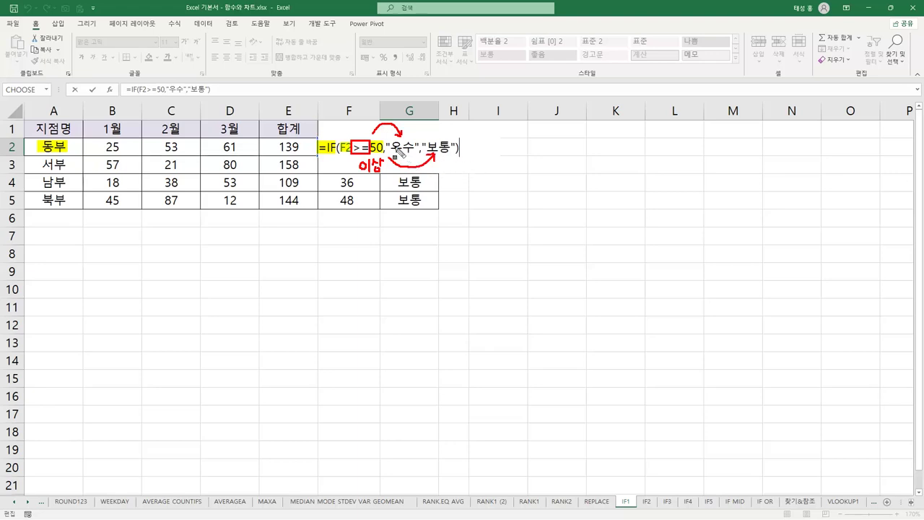
pyautogui.moveTo(387, 147); pyautogui.dragTo(457, 148)
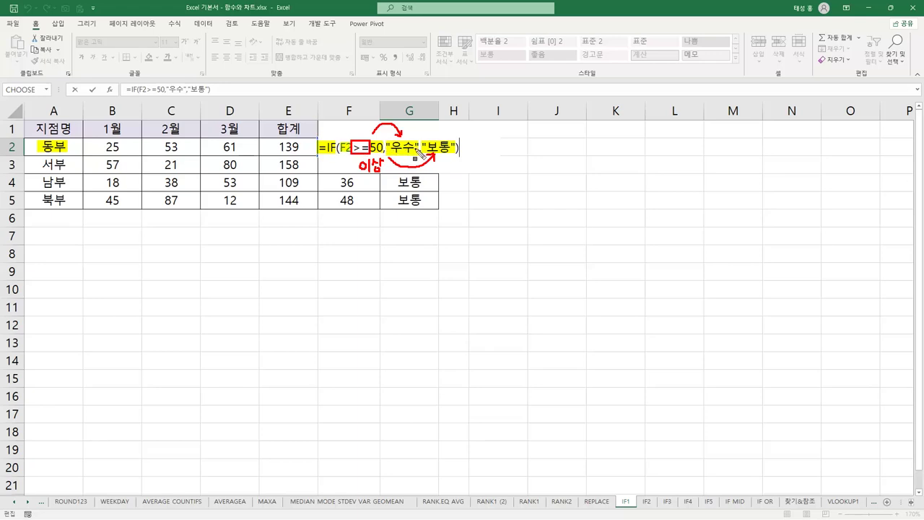
pyautogui.press('Escape')
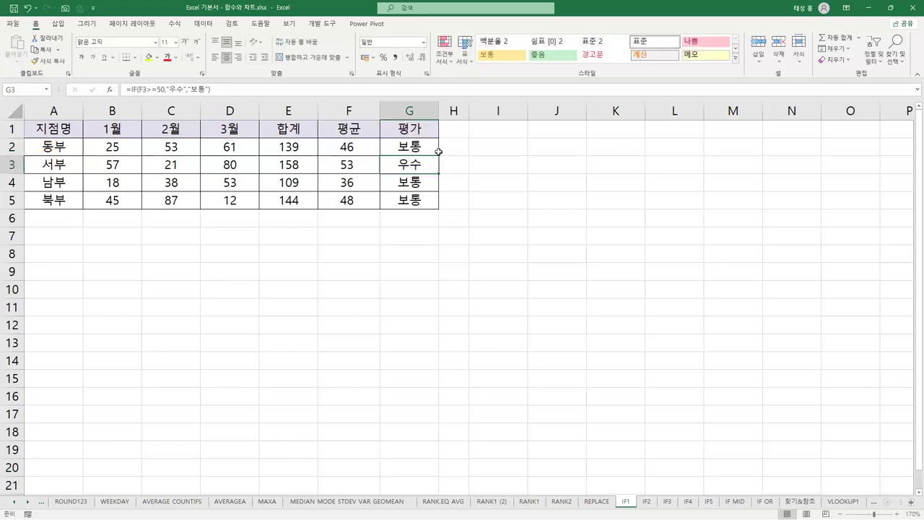
# - Clear the ratings in G3:G5 and refill them by copying the IF formula from G2 down to G5
pyautogui.click(361, 147)
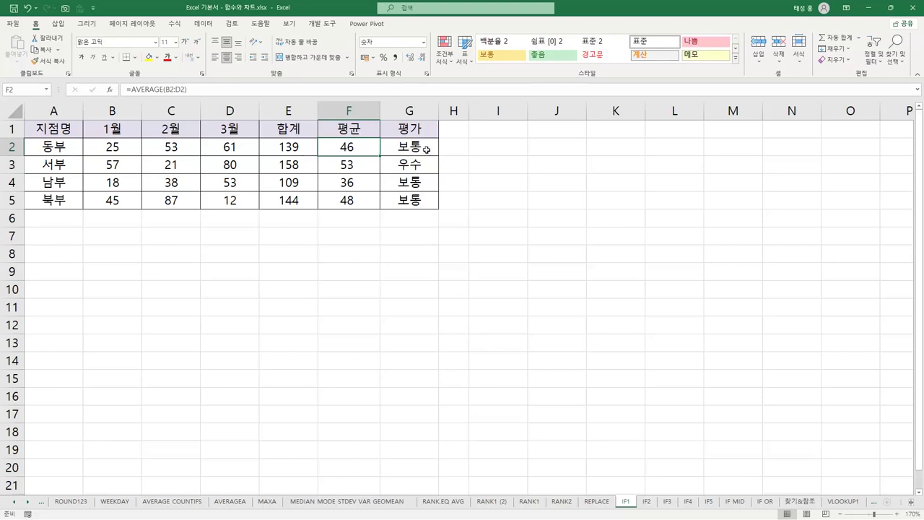
pyautogui.click(427, 149)
pyautogui.moveTo(415, 165); pyautogui.dragTo(418, 202)
pyautogui.press('Delete')
pyautogui.click(428, 148)
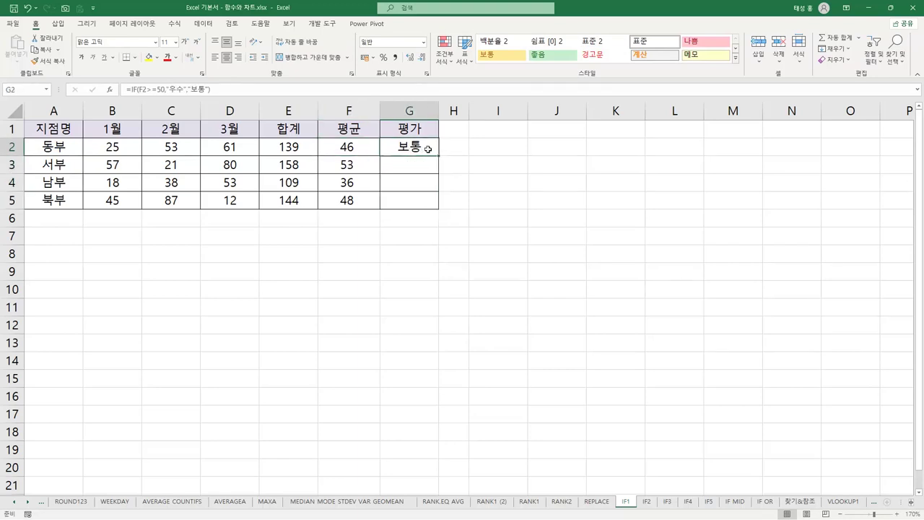
pyautogui.moveTo(441, 156); pyautogui.dragTo(435, 207)
# - Compare the branch averages in F3:F5 with the matching IF ratings in G3:G5
pyautogui.click(357, 170)
pyautogui.click(419, 168)
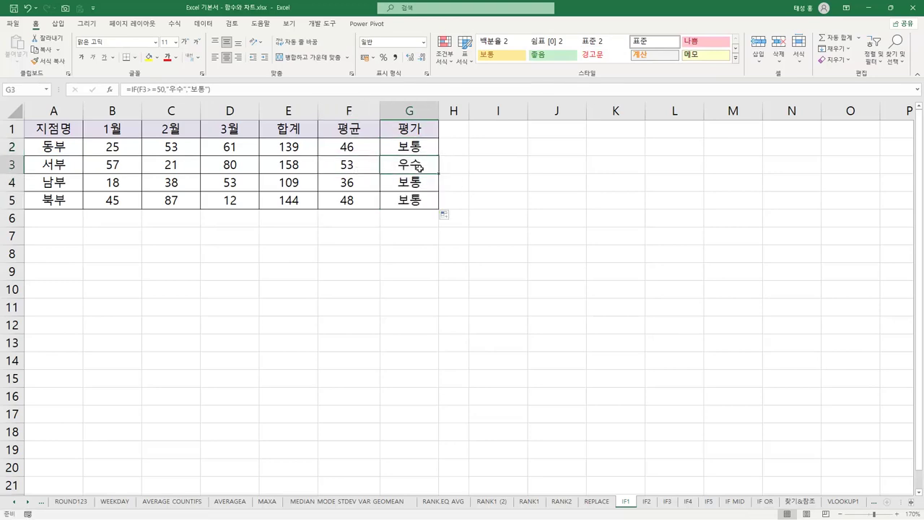
pyautogui.click(367, 182)
pyautogui.click(363, 202)
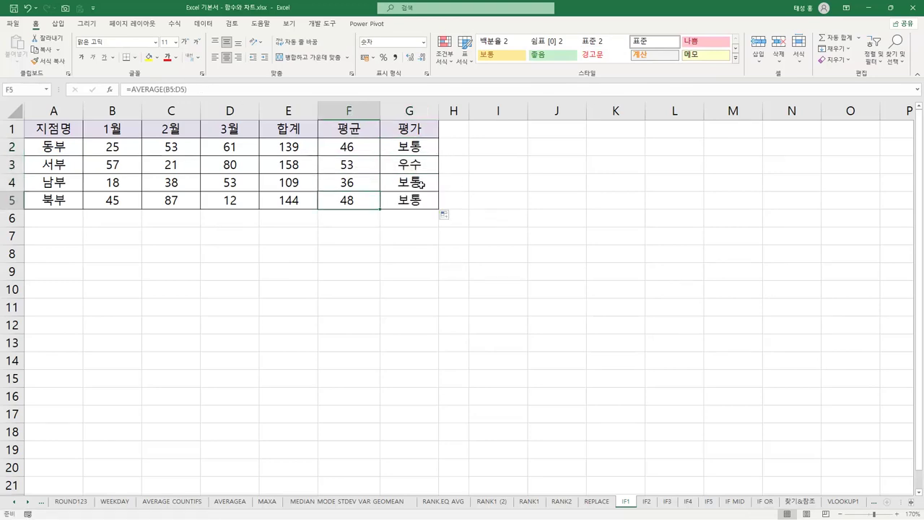
pyautogui.click(421, 184)
pyautogui.click(419, 200)
pyautogui.click(421, 184)
pyautogui.click(416, 201)
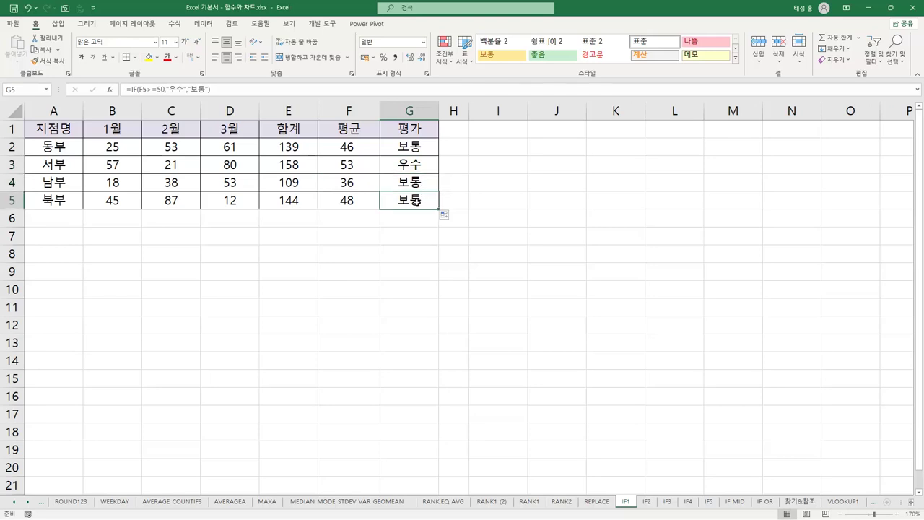
# - Show formulas instead of results on the IF1 sheet and fit column G's width to its contents
pyautogui.hotkey('ctrl', '`')
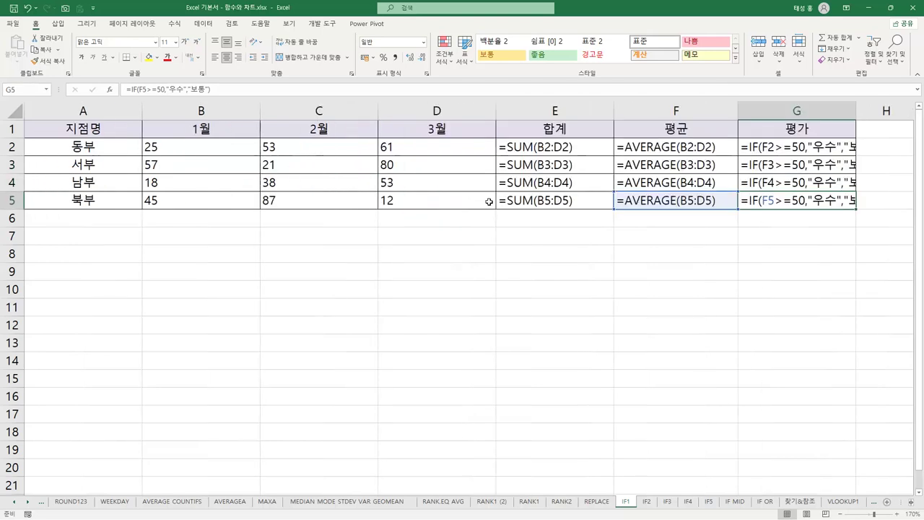
pyautogui.doubleClick(857, 110)
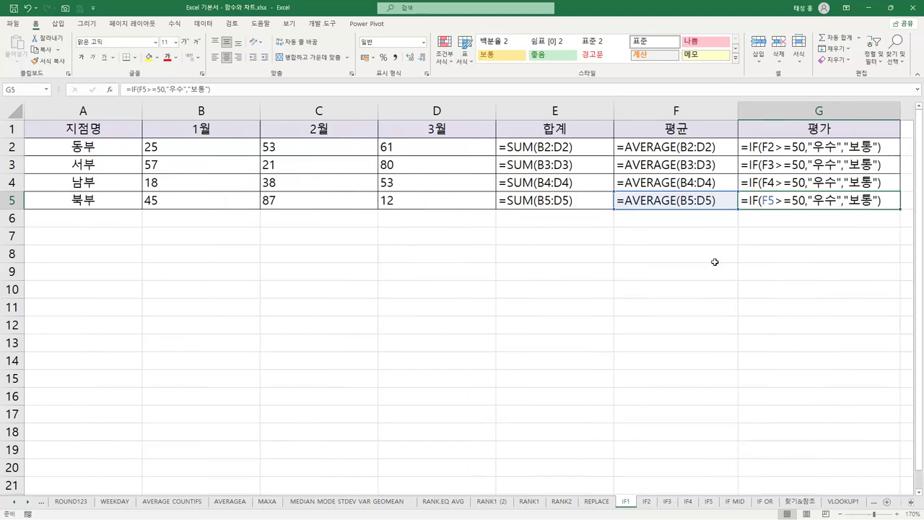
# - Highlight =IF, the F2:F5 references, 50, "우수" and "보통" in the column G formulas, then clear the highlights and show results again
pyautogui.moveTo(742, 144); pyautogui.dragTo(759, 208)
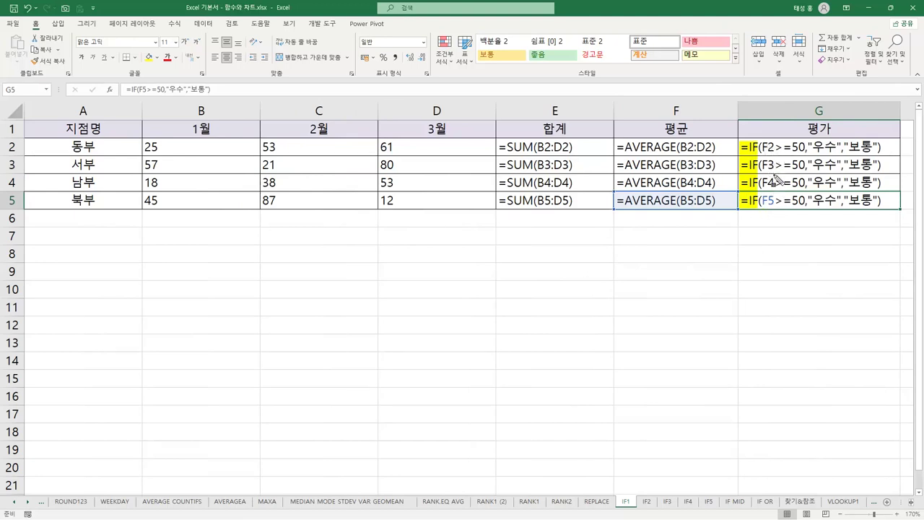
pyautogui.moveTo(764, 146); pyautogui.dragTo(776, 209)
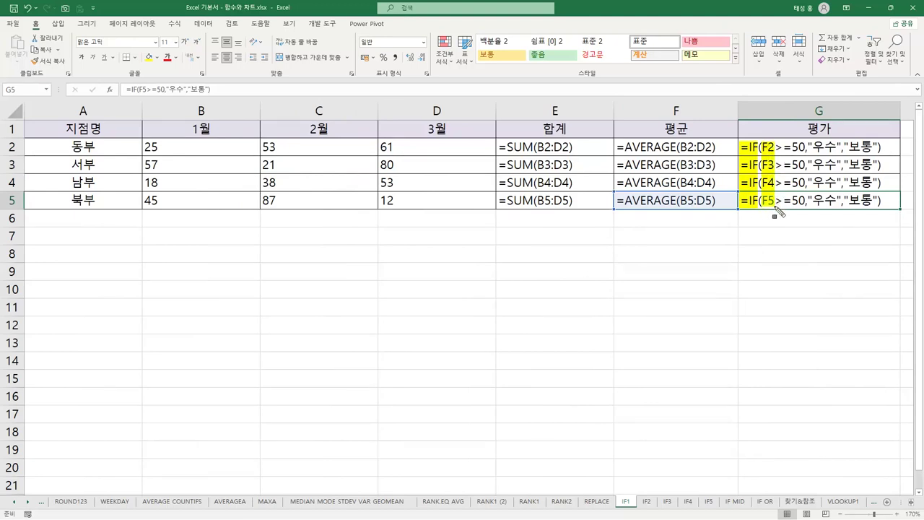
pyautogui.moveTo(797, 144); pyautogui.dragTo(806, 205)
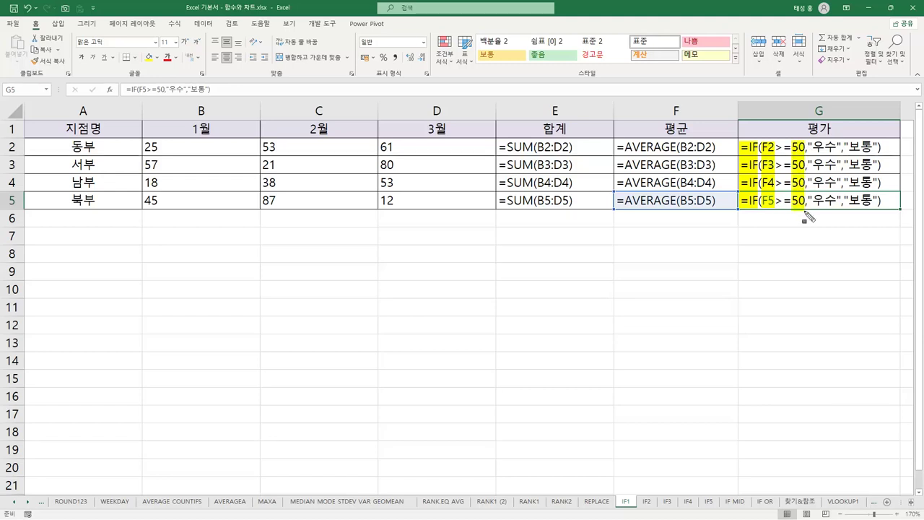
pyautogui.moveTo(814, 147)
pyautogui.mouseDown()
pyautogui.moveTo(823, 148)
pyautogui.moveTo(842, 214)
pyautogui.mouseUp()
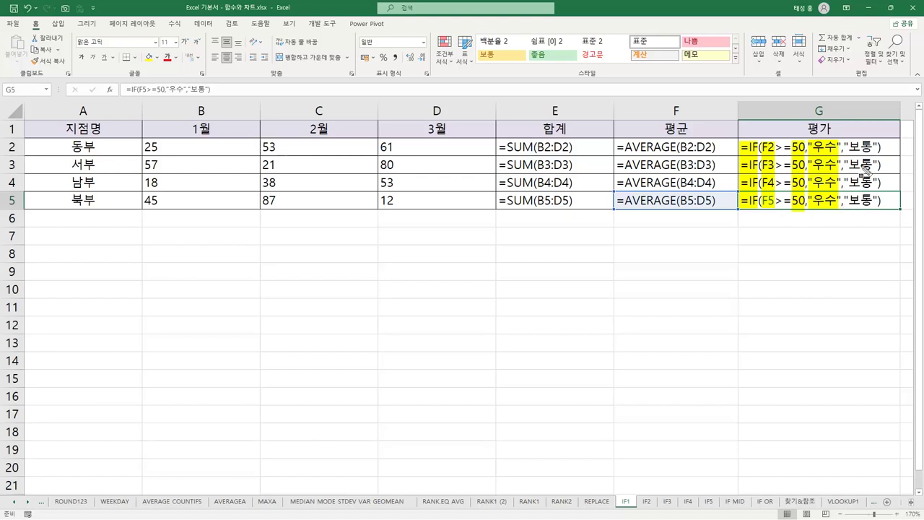
pyautogui.moveTo(849, 147)
pyautogui.mouseDown()
pyautogui.moveTo(864, 209)
pyautogui.moveTo(875, 217)
pyautogui.mouseUp()
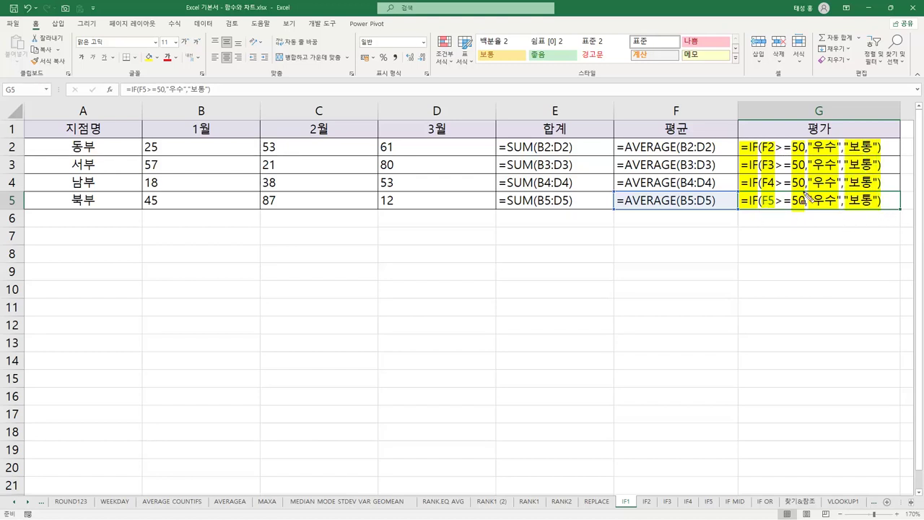
pyautogui.press('Escape')
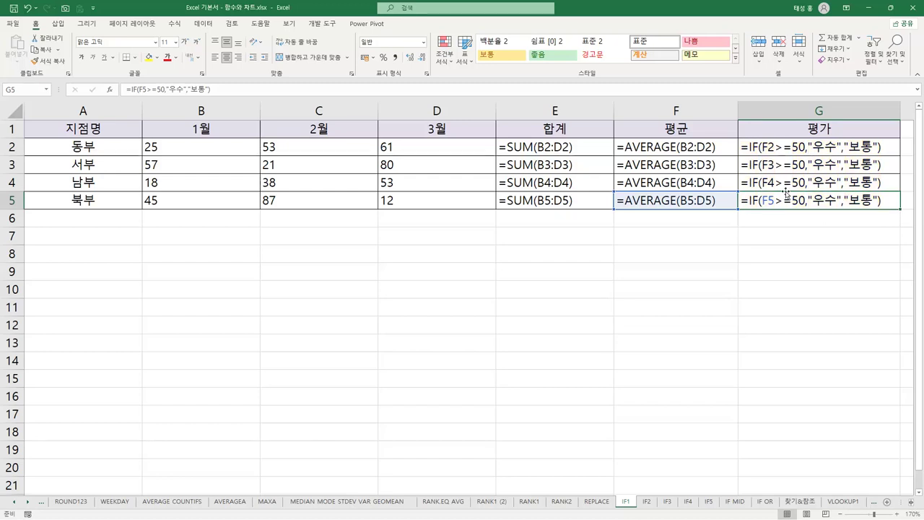
pyautogui.hotkey('ctrl', '`')
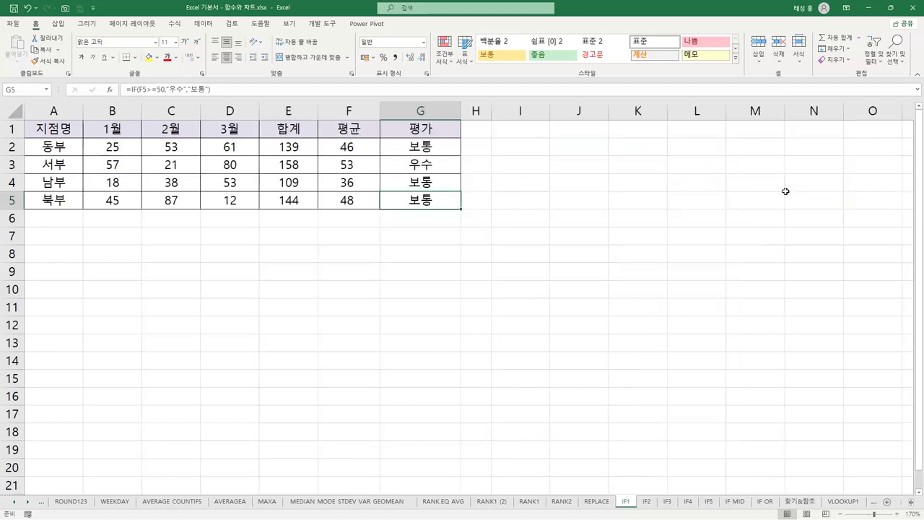
# - On the IF2 sheet, highlight the conditions and results of C2's nested IF formula, underline both IF names, and leave cell editing
pyautogui.click(647, 501)
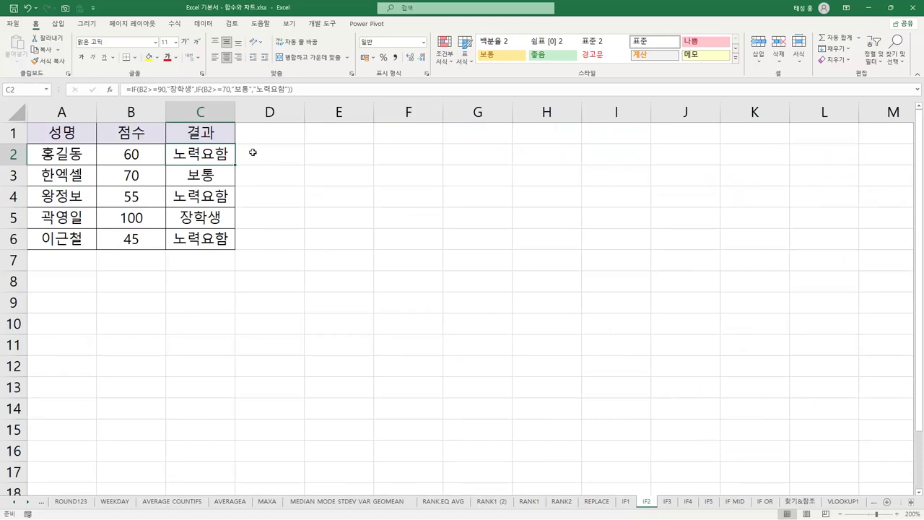
pyautogui.press('F2')
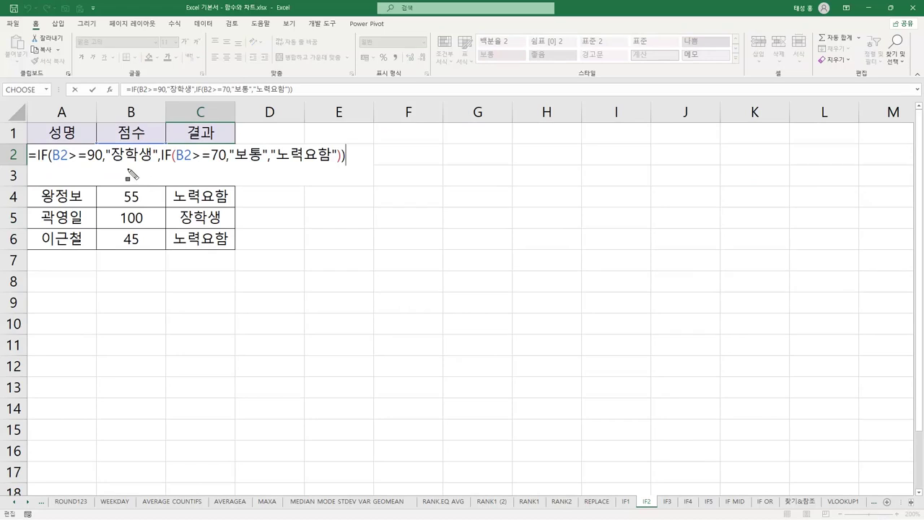
pyautogui.moveTo(52, 154); pyautogui.dragTo(104, 164)
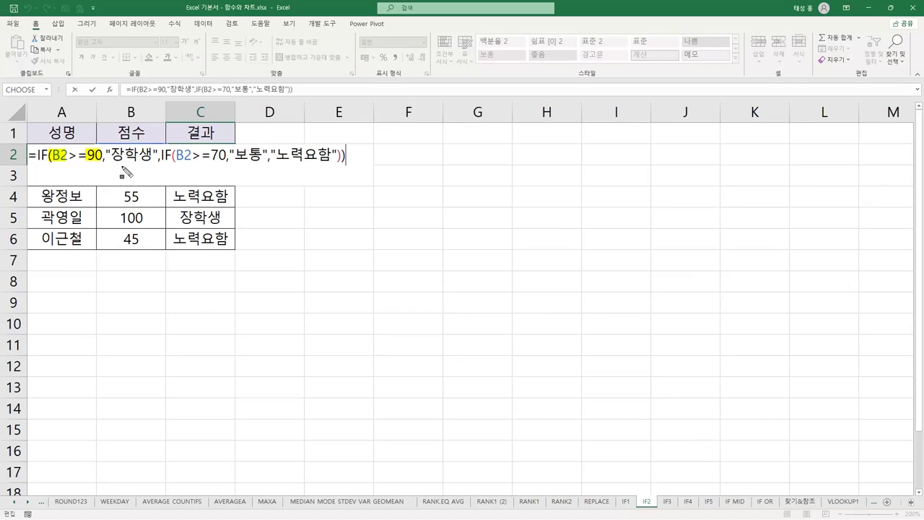
pyautogui.moveTo(107, 153); pyautogui.dragTo(156, 167)
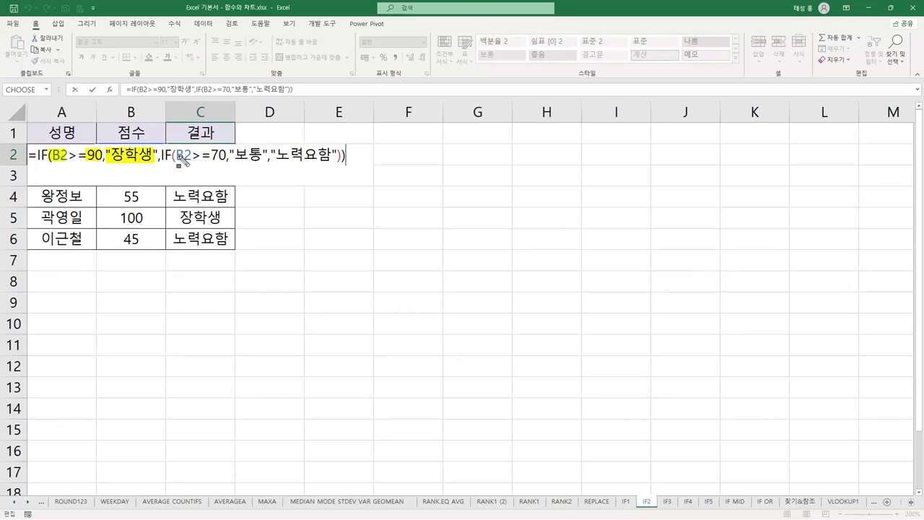
pyautogui.moveTo(175, 155); pyautogui.dragTo(337, 156)
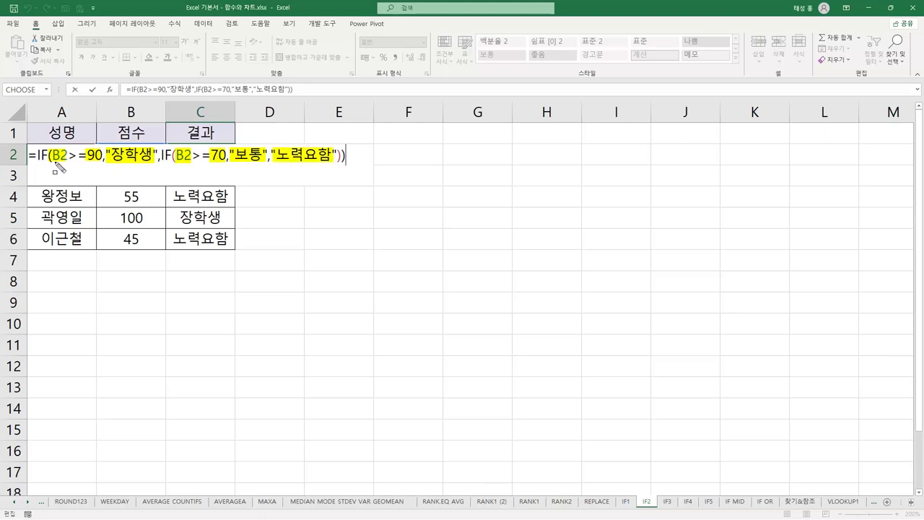
pyautogui.moveTo(39, 164); pyautogui.dragTo(47, 164)
pyautogui.moveTo(159, 164); pyautogui.dragTo(170, 166)
pyautogui.press('Escape')
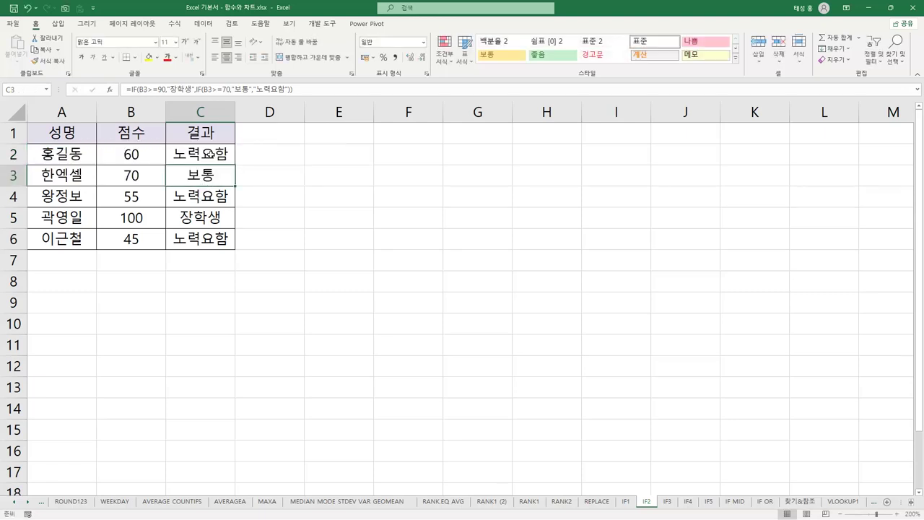
# - Clear the results in C3:C6 and refill them by copying the nested IF formula from C2 down to C6
pyautogui.press('Up')
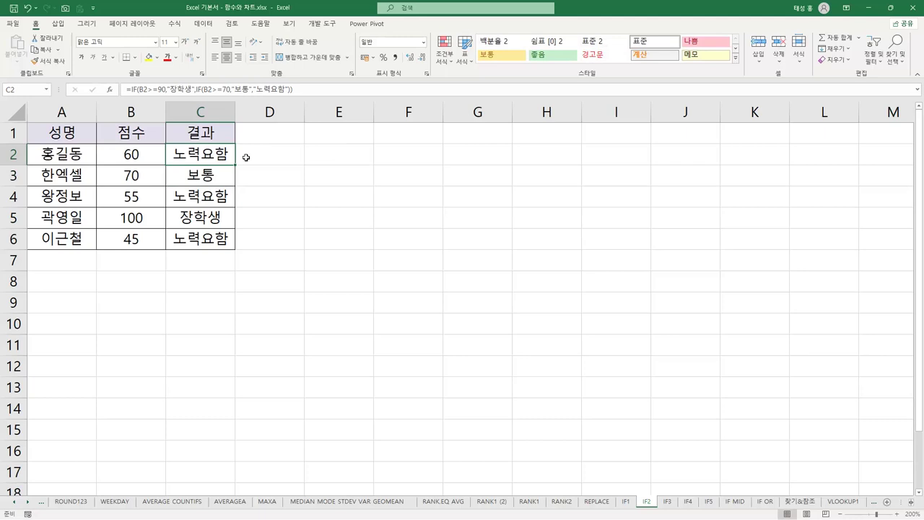
pyautogui.moveTo(214, 173); pyautogui.dragTo(226, 234)
pyautogui.press('Delete')
pyautogui.press('Up')
pyautogui.moveTo(235, 166); pyautogui.dragTo(228, 243)
# - Compare the scores in B2 and B5 with their nested IF results in C2 and C5
pyautogui.click(147, 157)
pyautogui.click(191, 155)
pyautogui.click(144, 223)
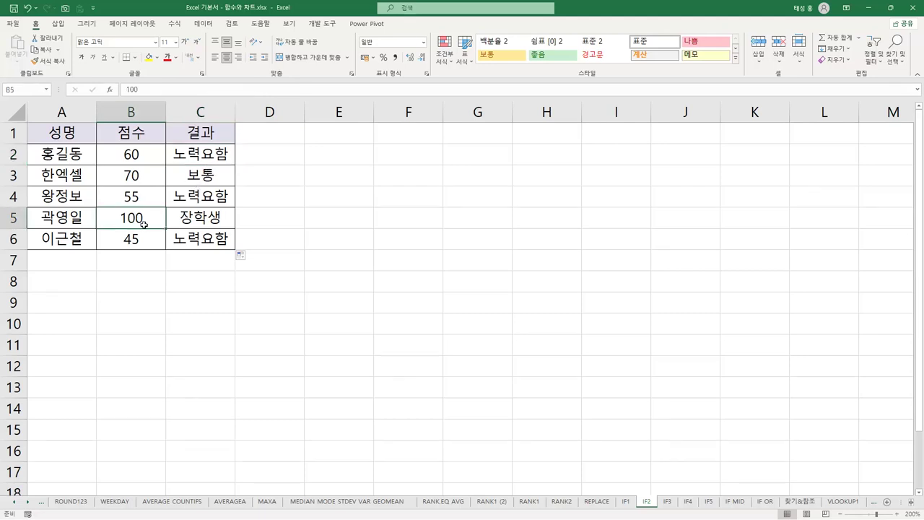
pyautogui.click(188, 220)
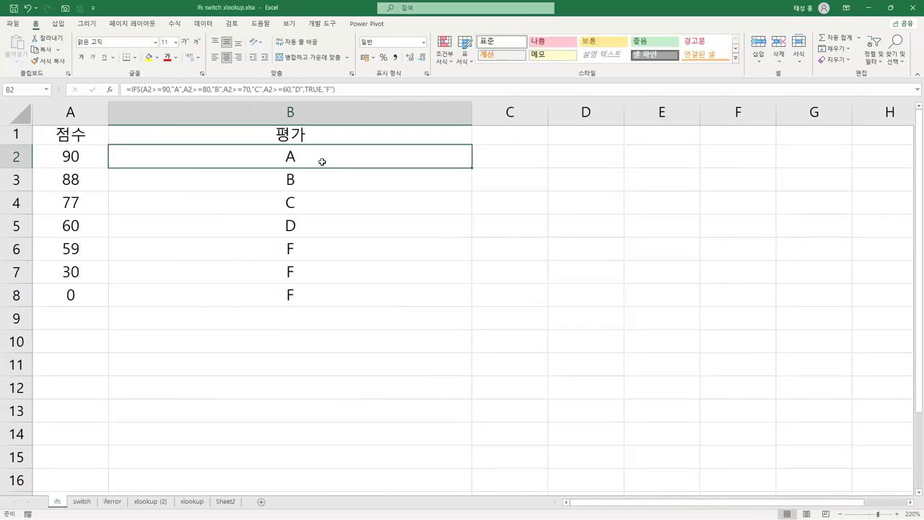
# - Open B2's formula on the ifs sheet, box the IFS name, and highlight each condition and grade through TRUE,"F"
pyautogui.press('F2')
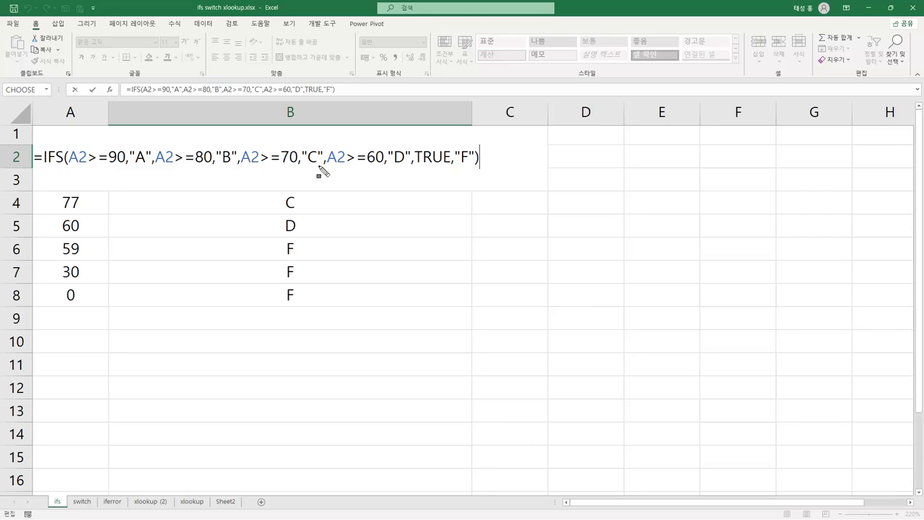
pyautogui.moveTo(33, 155); pyautogui.dragTo(64, 167)
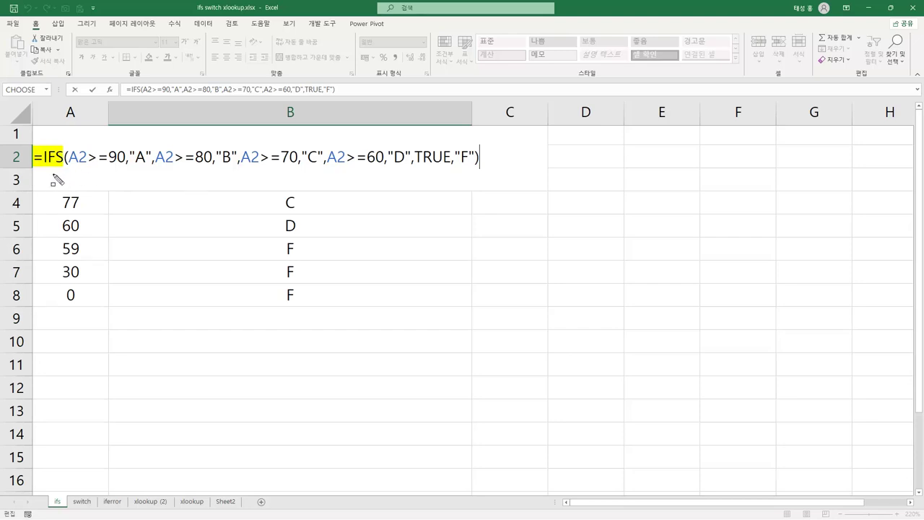
pyautogui.moveTo(33, 148); pyautogui.dragTo(64, 167)
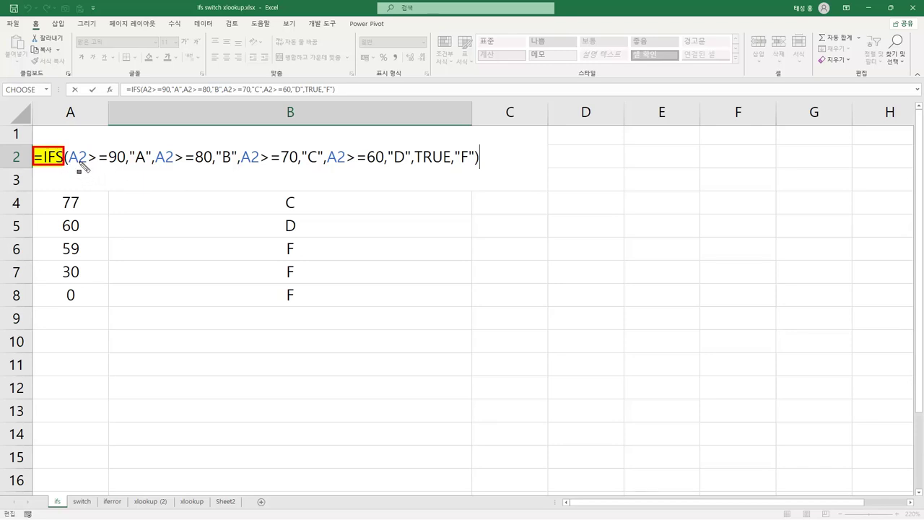
pyautogui.moveTo(67, 160); pyautogui.dragTo(150, 162)
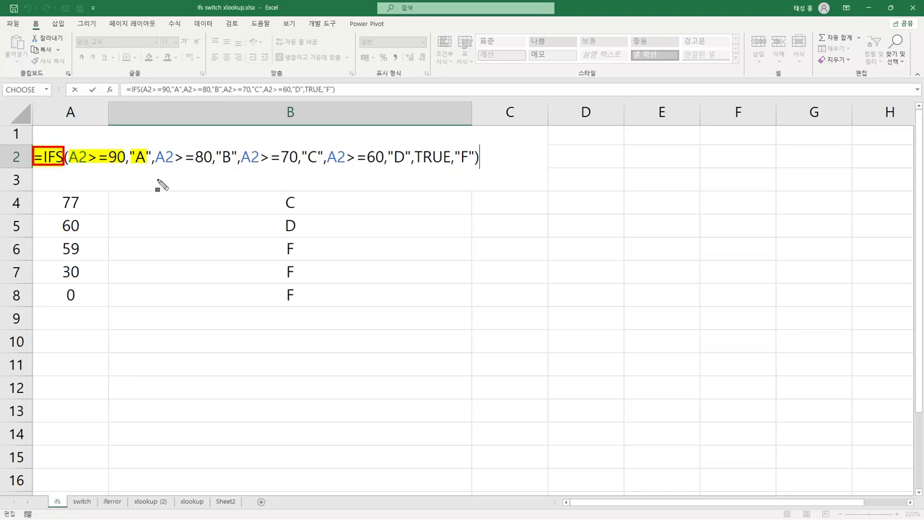
pyautogui.moveTo(156, 163); pyautogui.dragTo(405, 163)
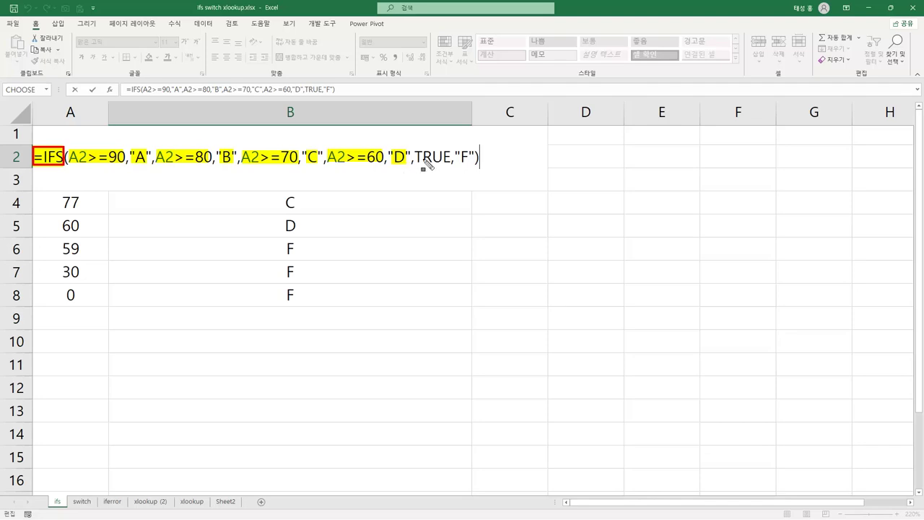
pyautogui.moveTo(418, 157); pyautogui.dragTo(466, 166)
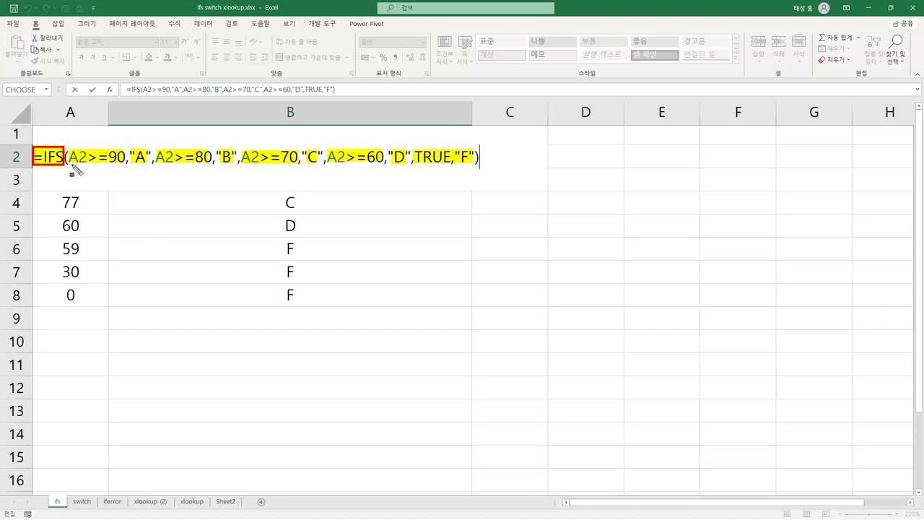
# - Underline each condition and grade pair in B2's IFS formula, clear the annotations, and leave cell editing
pyautogui.moveTo(70, 165); pyautogui.dragTo(216, 165)
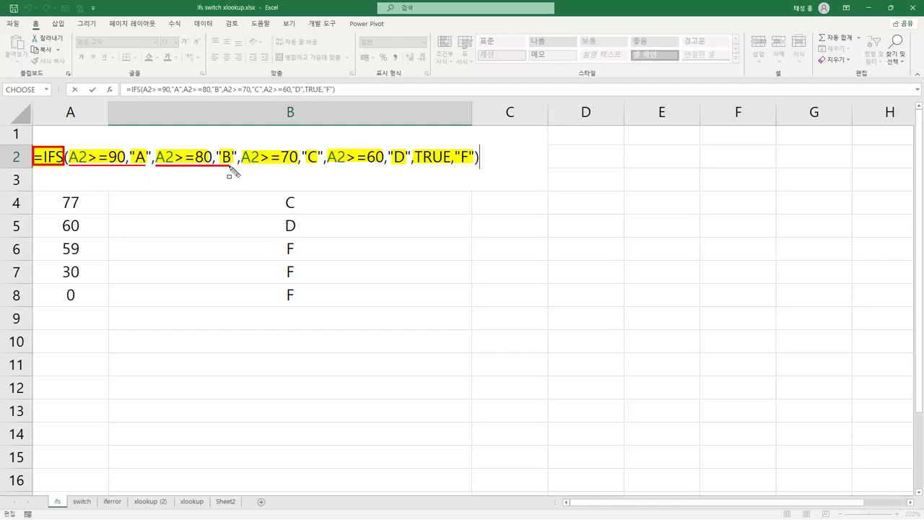
pyautogui.moveTo(243, 166); pyautogui.dragTo(384, 165)
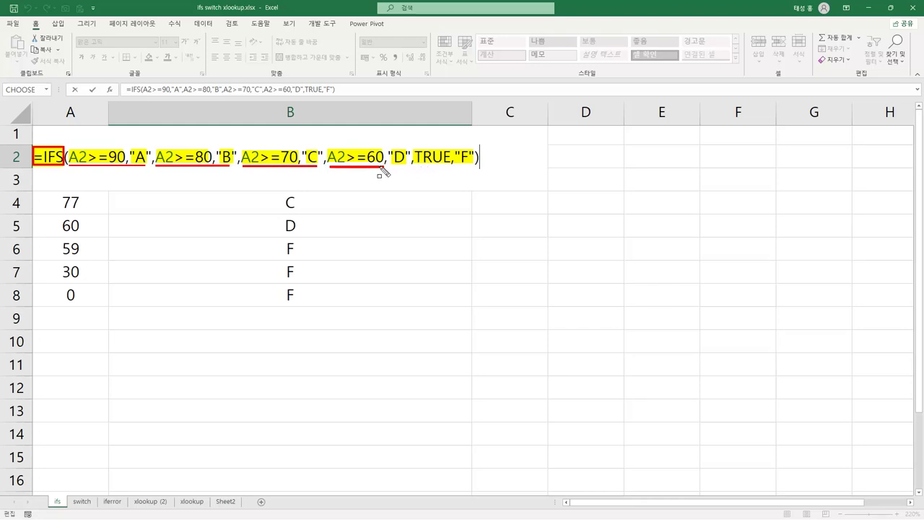
pyautogui.moveTo(384, 166); pyautogui.dragTo(474, 167)
pyautogui.press('Escape')
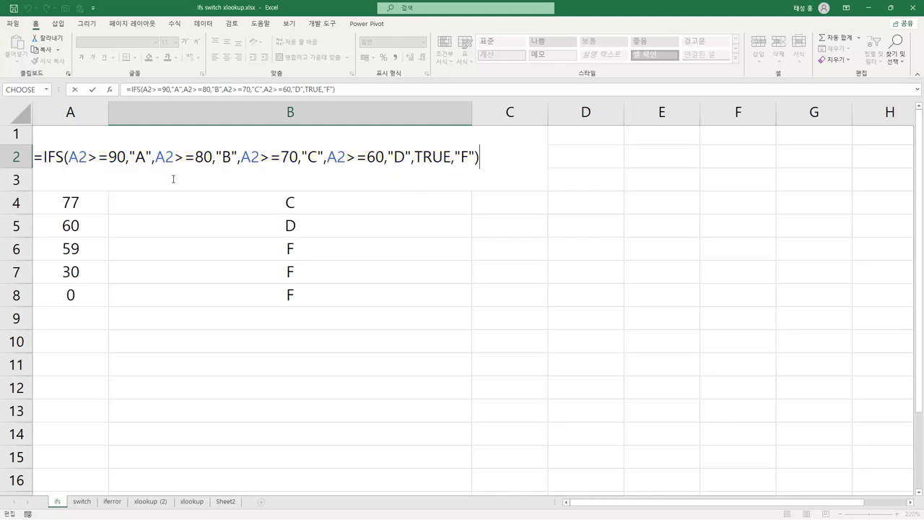
pyautogui.press('Return')
# - Clear the grades in B3:B8, refill them by copying the IFS formula from B2 down to B8, and reselect B2
pyautogui.moveTo(272, 176); pyautogui.dragTo(276, 286)
pyautogui.press('Delete')
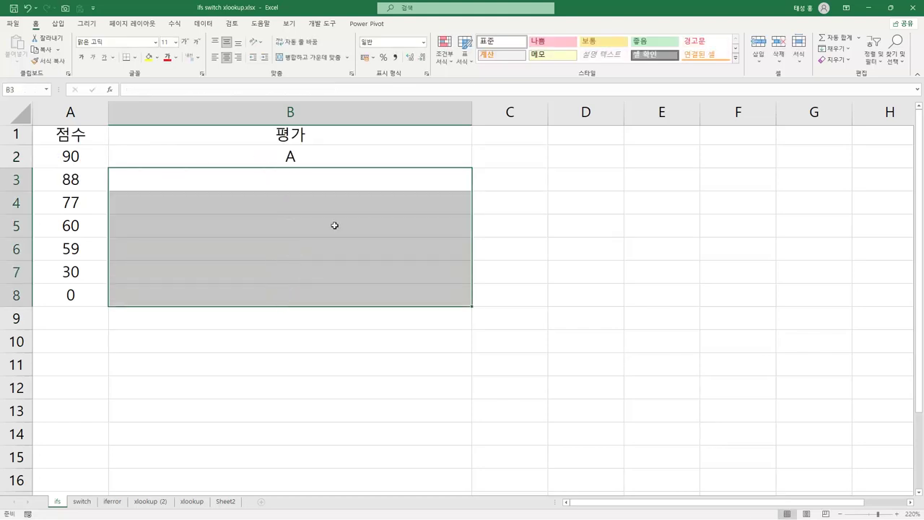
pyautogui.click(331, 159)
pyautogui.moveTo(472, 168); pyautogui.dragTo(460, 286)
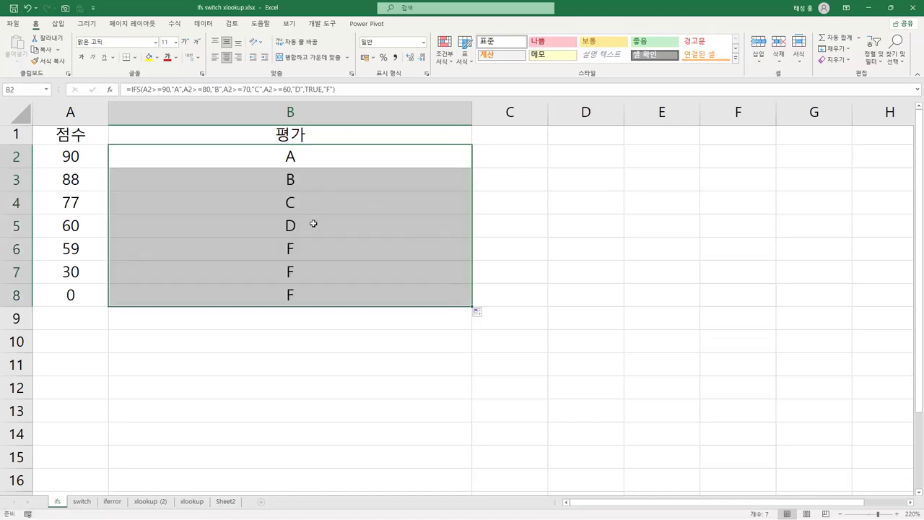
pyautogui.click(163, 153)
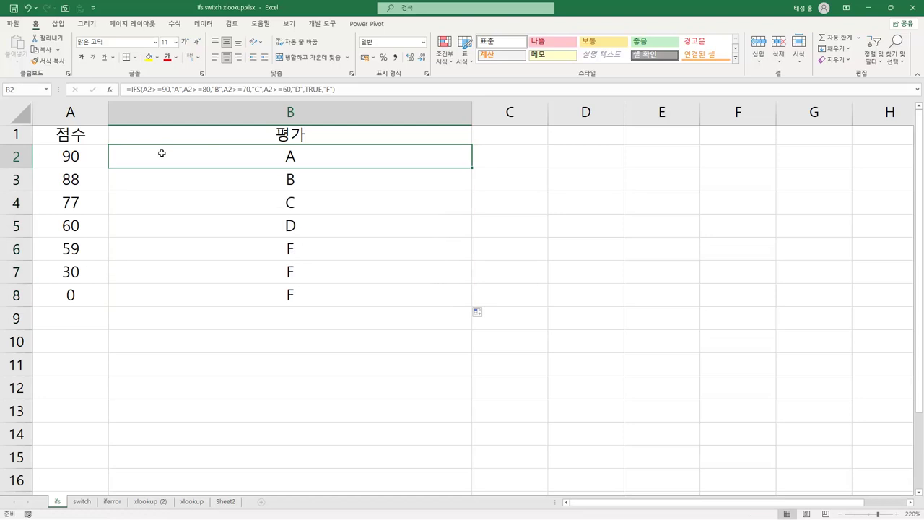
# - Inspect the copied IFS formulas in B3 through B6 and in B8, ending on B6
pyautogui.click(134, 182)
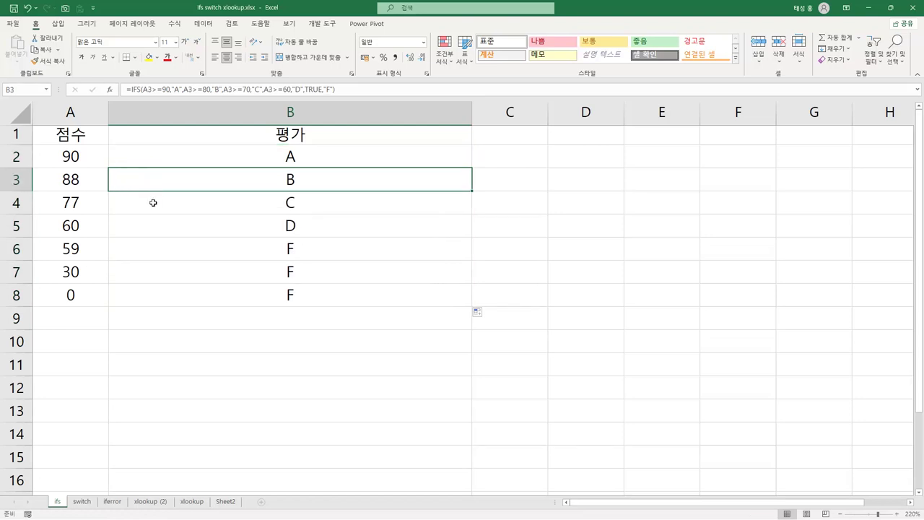
pyautogui.click(153, 203)
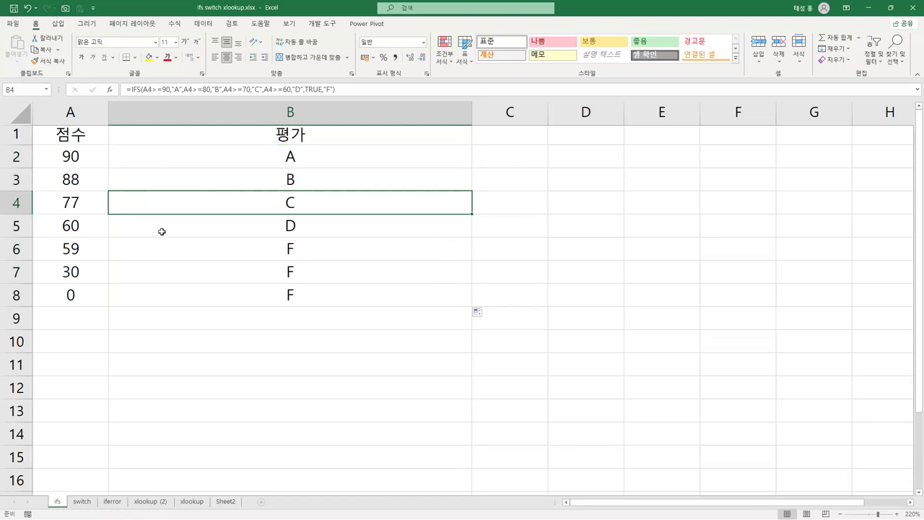
pyautogui.click(162, 231)
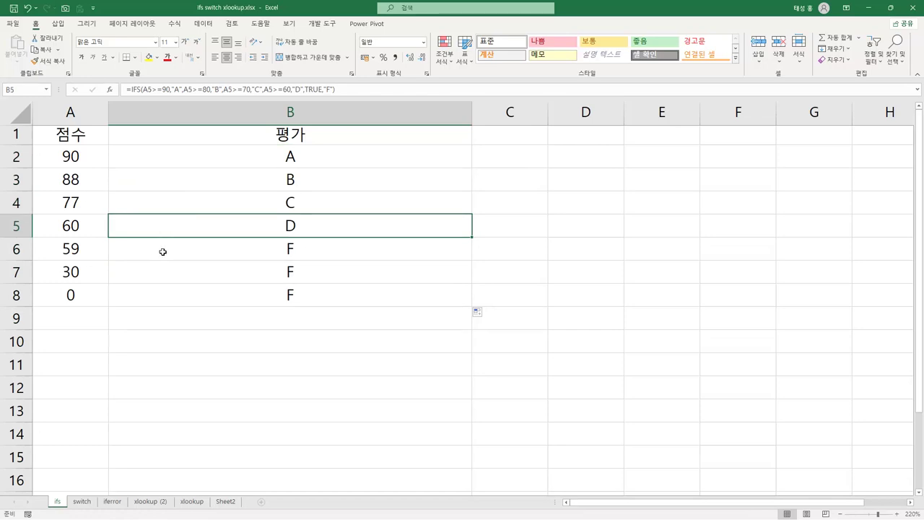
pyautogui.click(145, 297)
pyautogui.click(145, 247)
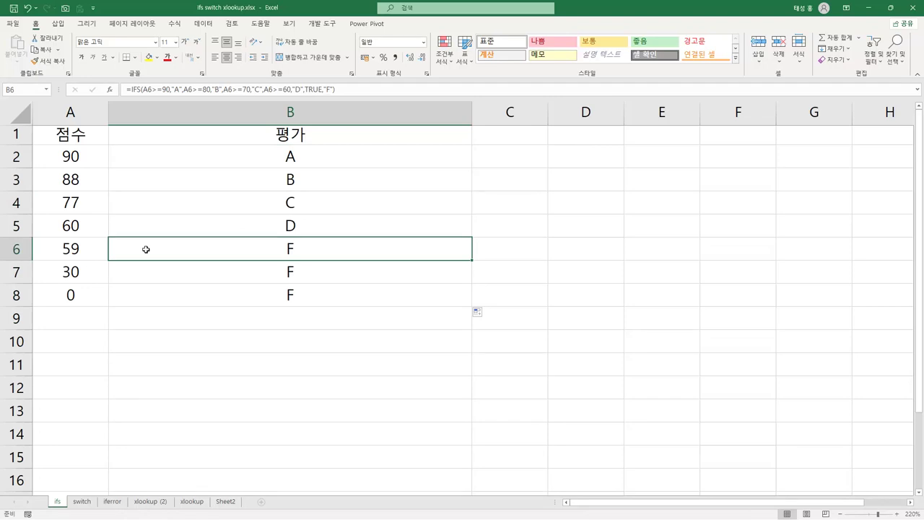
# - Open B6's IFS formula, then box and highlight its final TRUE,"F" pair
pyautogui.press('F2')
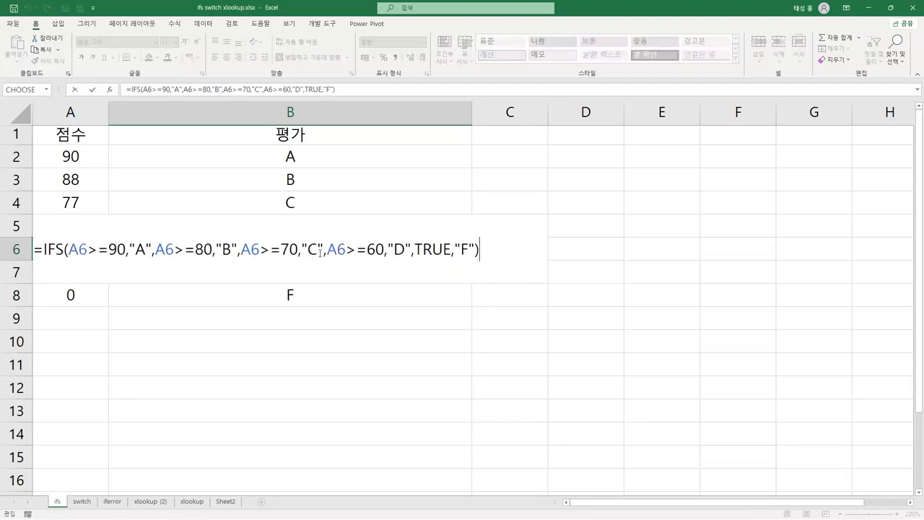
pyautogui.moveTo(409, 236)
pyautogui.mouseDown()
pyautogui.moveTo(450, 261)
pyautogui.moveTo(487, 262)
pyautogui.mouseUp()
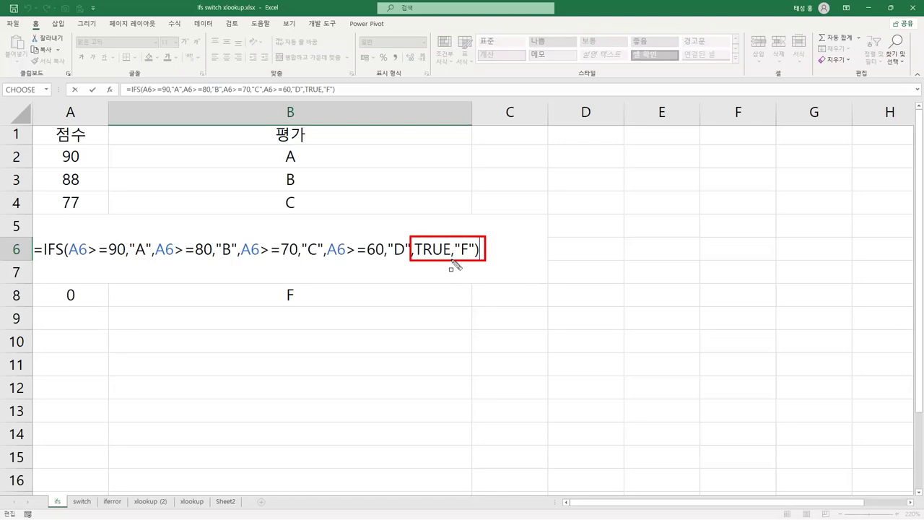
pyautogui.moveTo(412, 238)
pyautogui.mouseDown()
pyautogui.moveTo(434, 257)
pyautogui.moveTo(463, 264)
pyautogui.mouseUp()
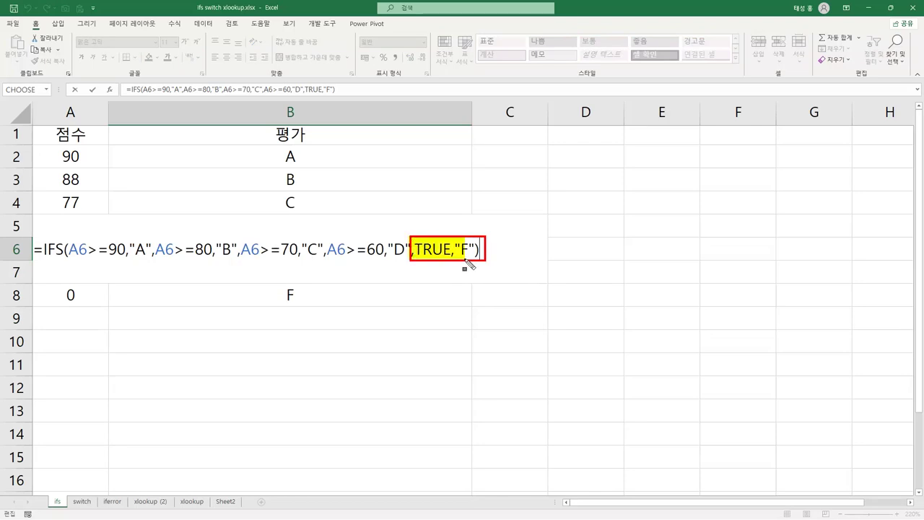
pyautogui.moveTo(468, 261); pyautogui.dragTo(487, 264)
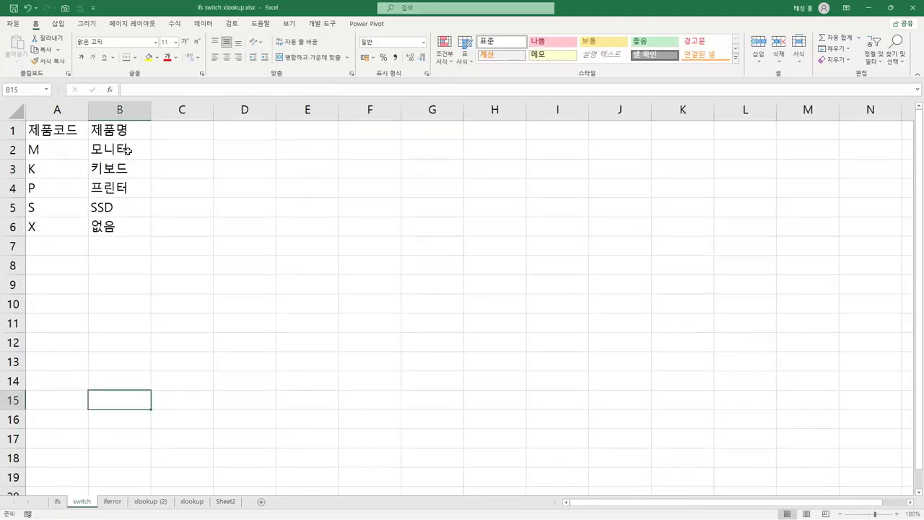
# - Open B2's formula on the switch sheet and highlight the SWITCH name, the A2 argument and the "M","모니터" pair
pyautogui.click(127, 151)
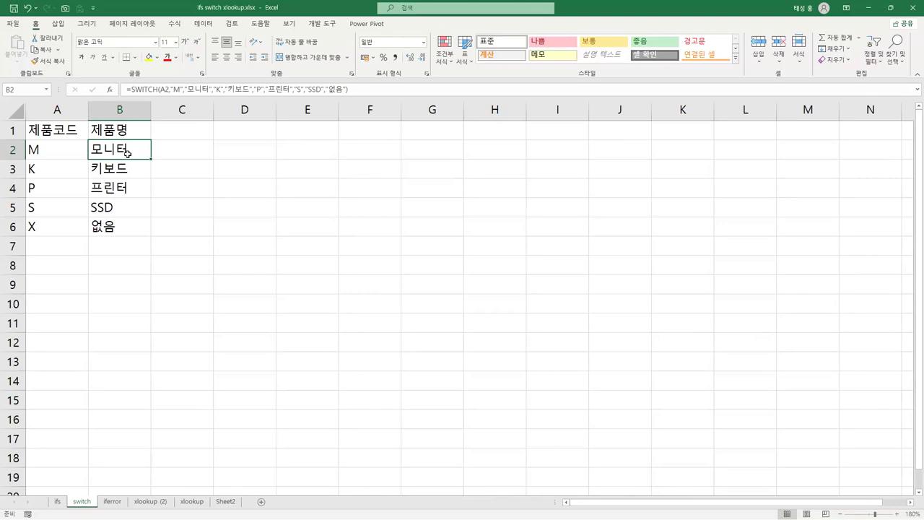
pyautogui.doubleClick(127, 152)
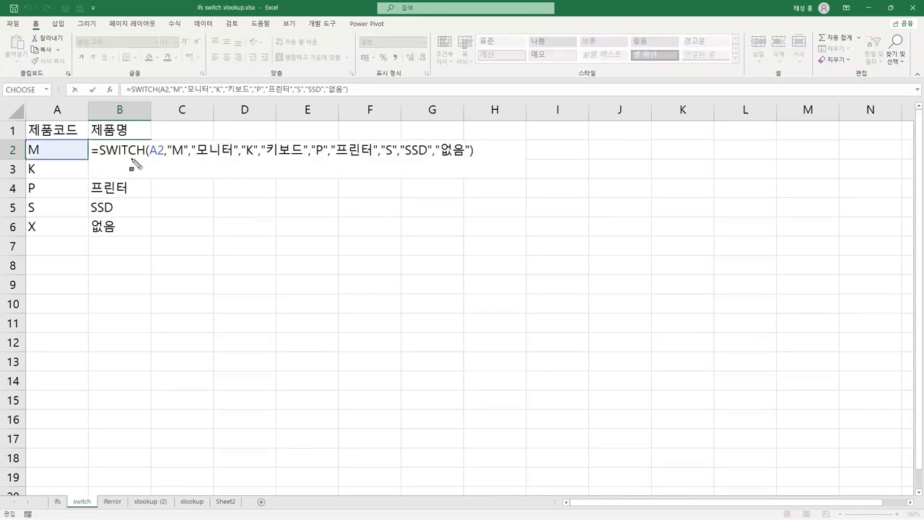
pyautogui.moveTo(92, 147)
pyautogui.mouseDown()
pyautogui.moveTo(132, 164)
pyautogui.moveTo(155, 161)
pyautogui.moveTo(154, 149)
pyautogui.mouseUp()
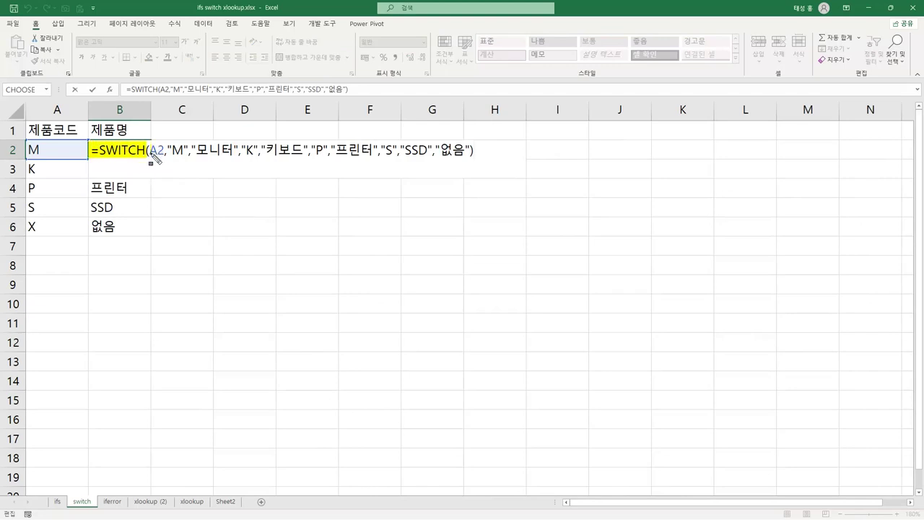
pyautogui.moveTo(151, 150); pyautogui.dragTo(237, 160)
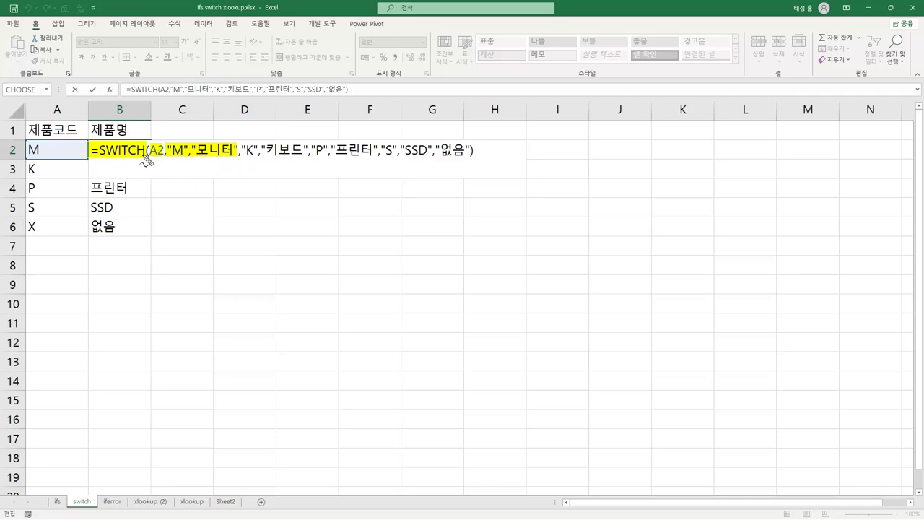
# - Underline A2, draw arrows from each code to its product name, highlight the default "없음", then clear the annotations and reselect B2
pyautogui.moveTo(150, 165)
pyautogui.mouseDown()
pyautogui.moveTo(163, 166)
pyautogui.moveTo(190, 134)
pyautogui.moveTo(205, 137)
pyautogui.mouseUp()
pyautogui.moveTo(254, 155)
pyautogui.mouseDown()
pyautogui.moveTo(282, 164)
pyautogui.moveTo(280, 154)
pyautogui.moveTo(349, 139)
pyautogui.moveTo(395, 169)
pyautogui.moveTo(417, 159)
pyautogui.moveTo(416, 171)
pyautogui.mouseUp()
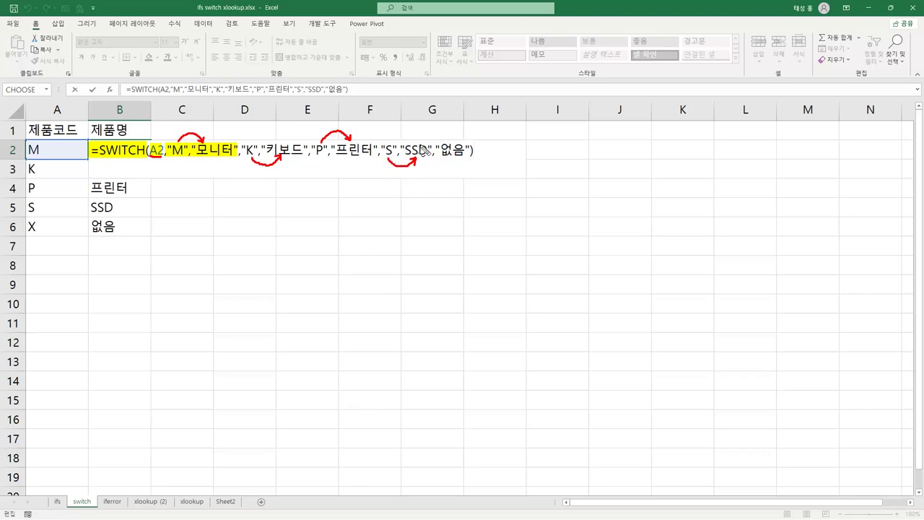
pyautogui.moveTo(435, 159); pyautogui.dragTo(470, 165)
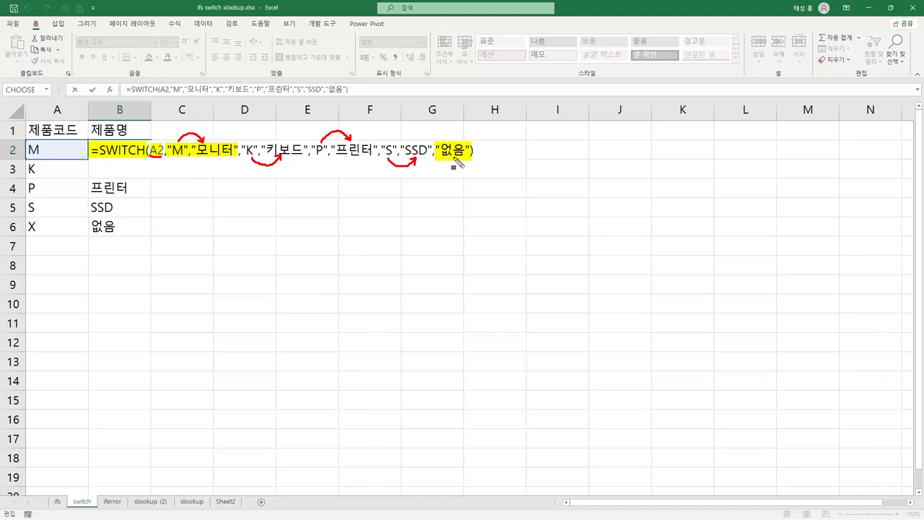
pyautogui.press('Escape')
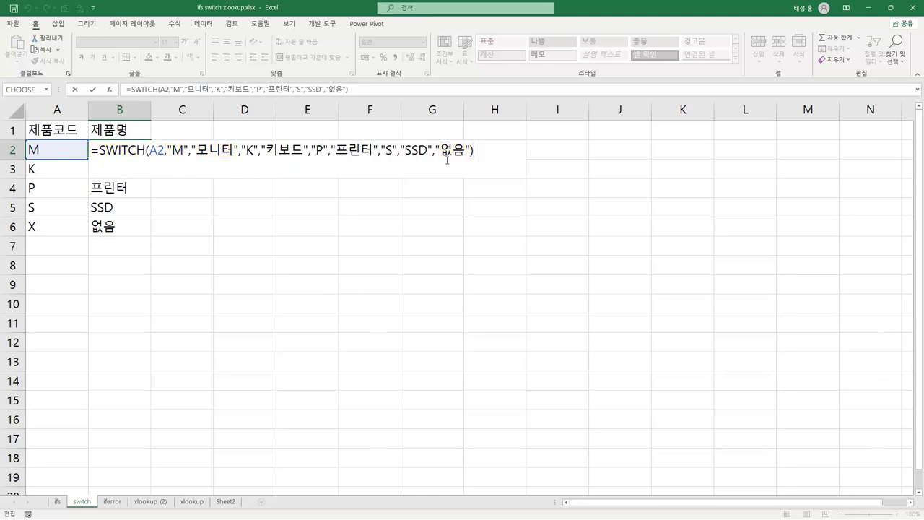
pyautogui.press('Return')
pyautogui.click(138, 149)
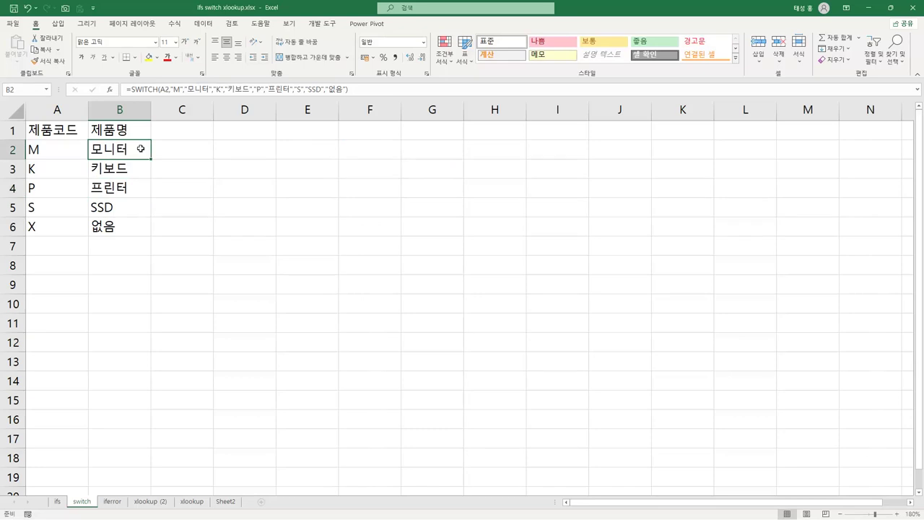
# - Compare each product code in A2:A6 with its SWITCH result in B2:B6, row by row
pyautogui.click(59, 151)
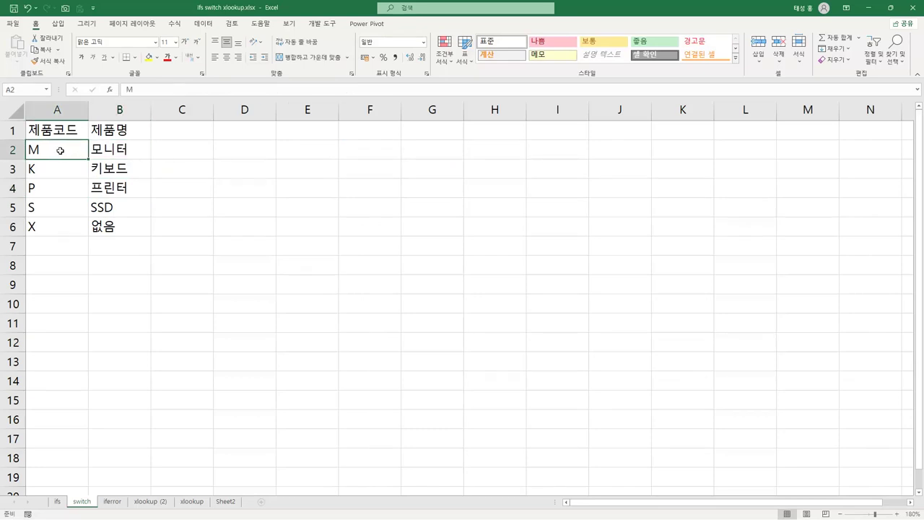
pyautogui.click(133, 153)
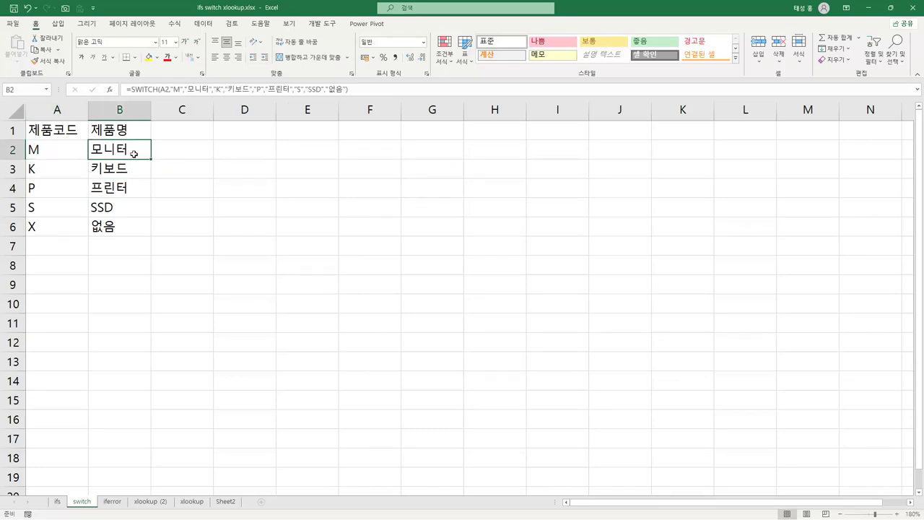
pyautogui.click(64, 169)
pyautogui.click(125, 169)
pyautogui.click(55, 188)
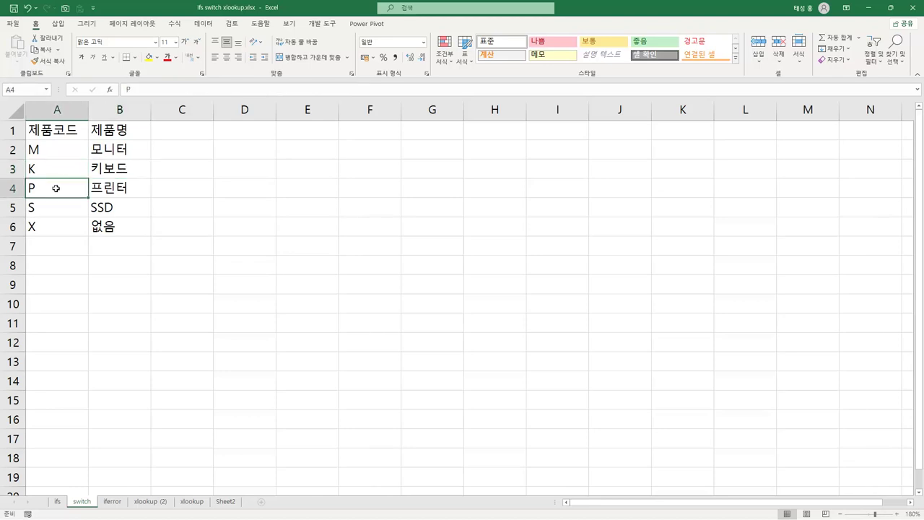
pyautogui.click(114, 186)
pyautogui.click(55, 207)
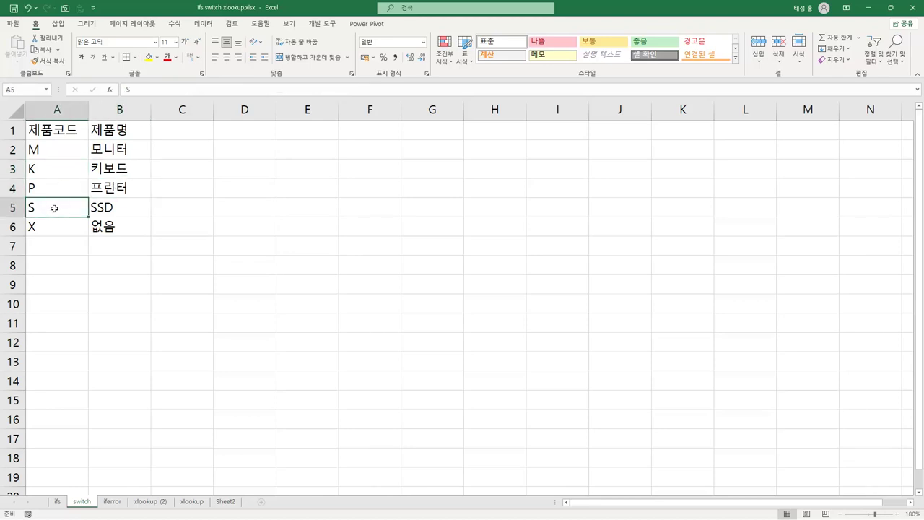
pyautogui.click(119, 208)
pyautogui.click(62, 227)
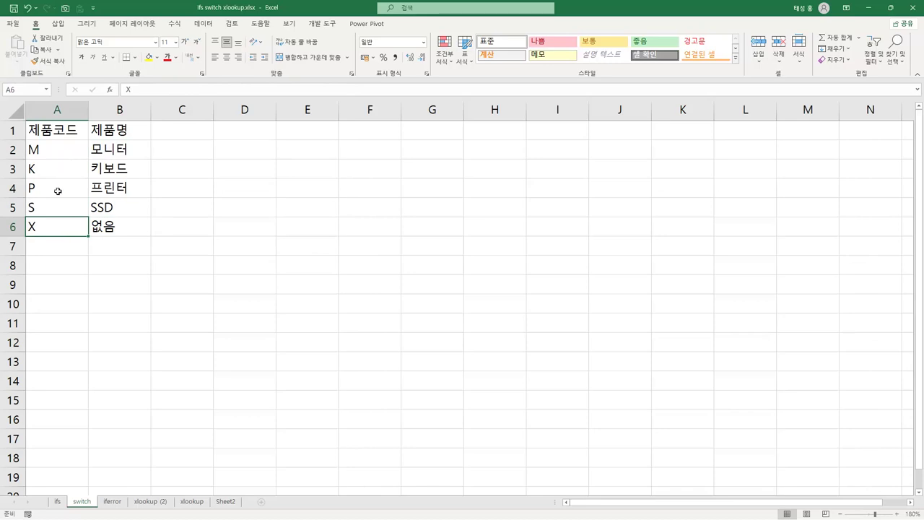
pyautogui.click(125, 232)
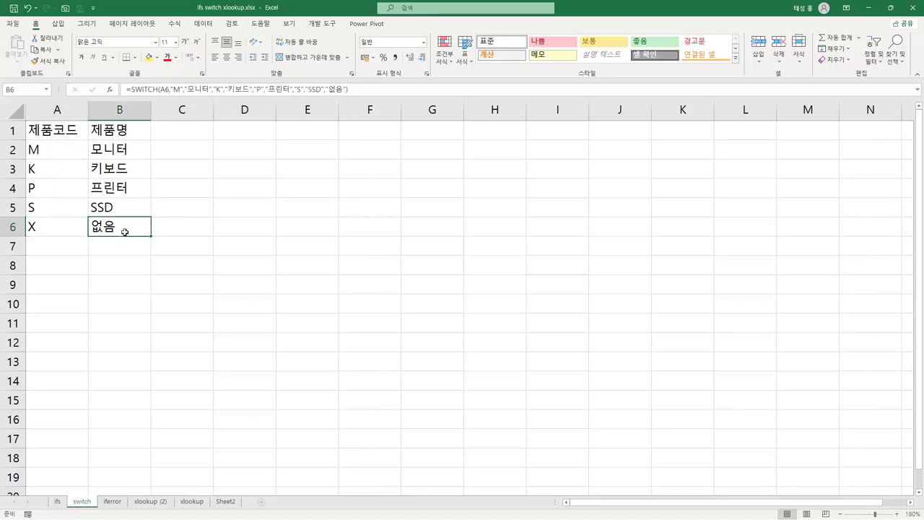
# - Replace the product code in A5 with M and open B5's SWITCH formula to check it
pyautogui.click(61, 209)
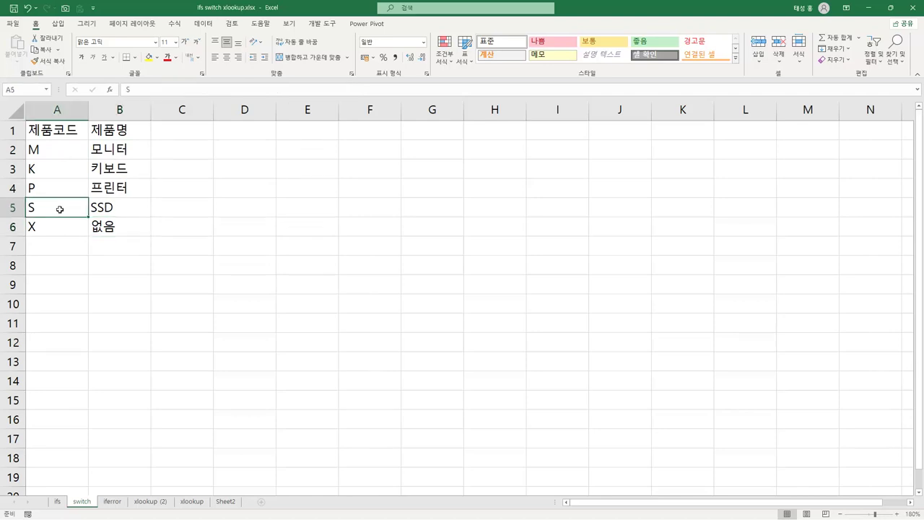
pyautogui.doubleClick(64, 210)
pyautogui.press('BackSpace')
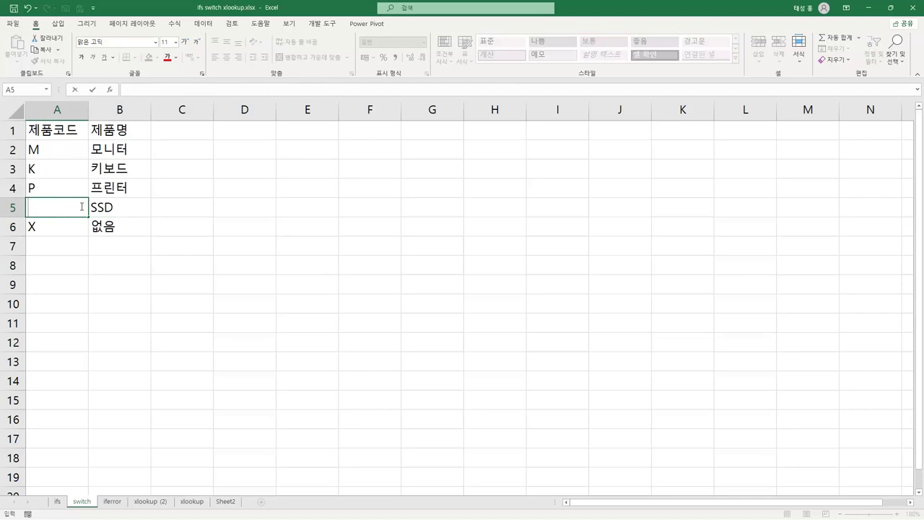
pyautogui.write('M')
pyautogui.press('Return')
pyautogui.press('Up')
pyautogui.press('Right')
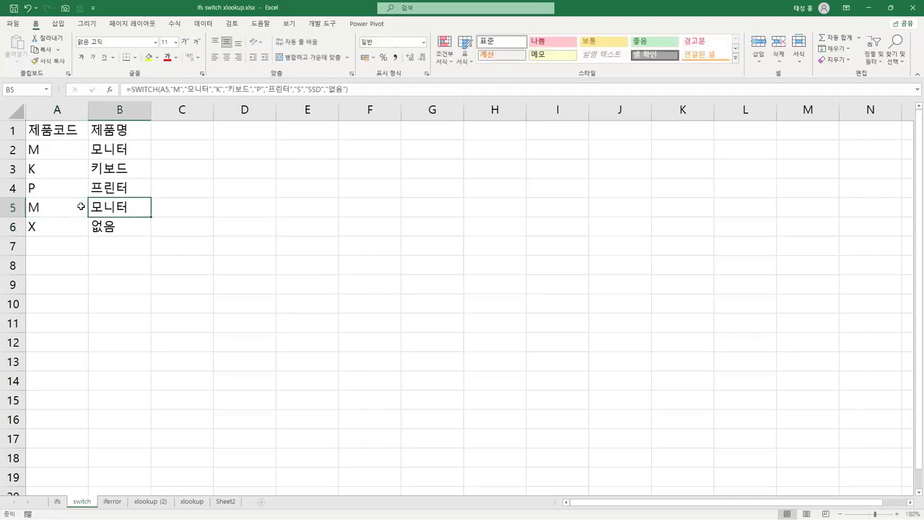
pyautogui.press('F2')
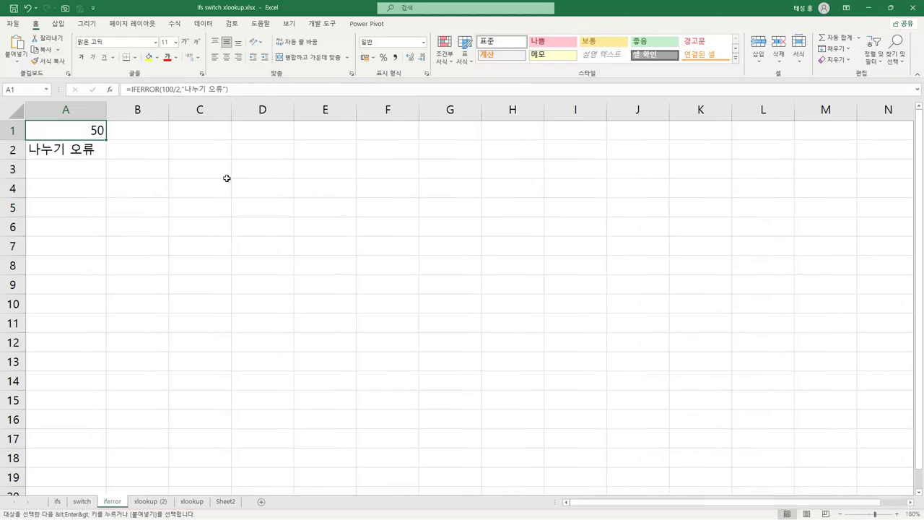
# - Open A1's formula on the iferror sheet, highlight IFERROR and 100/2, then leave cell editing and reselect A1
pyautogui.press('F2')
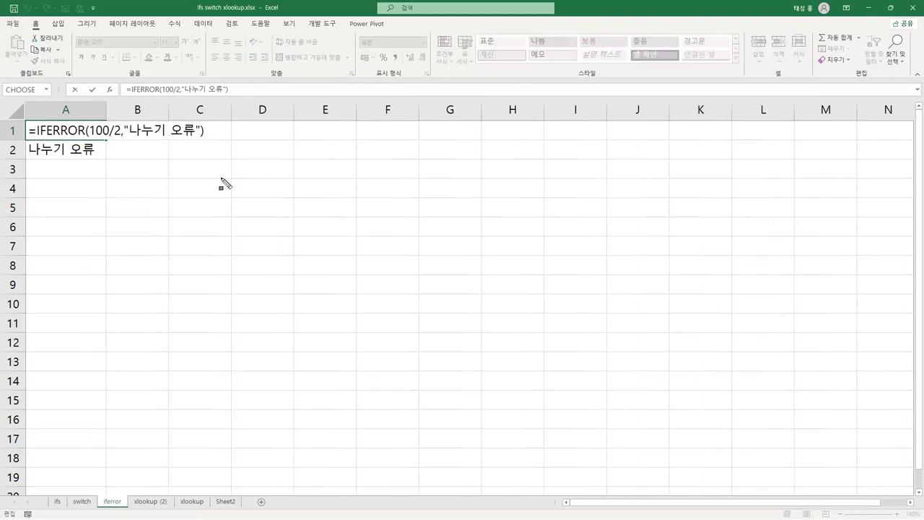
pyautogui.moveTo(32, 132); pyautogui.dragTo(119, 142)
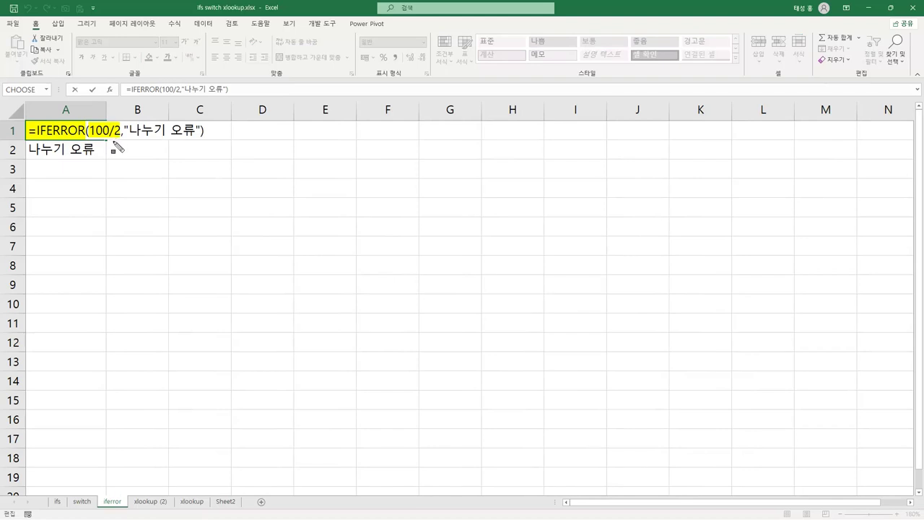
pyautogui.press('Return')
pyautogui.click(82, 131)
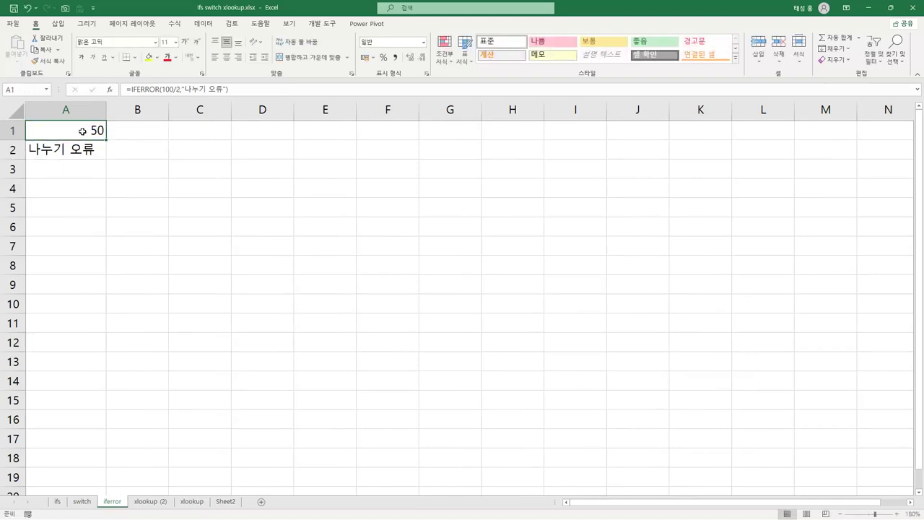
# - Open A2's IFERROR formula, highlight 100/0, the ERROR part of the name and "나누기 오류", then clear the highlights
pyautogui.click(84, 148)
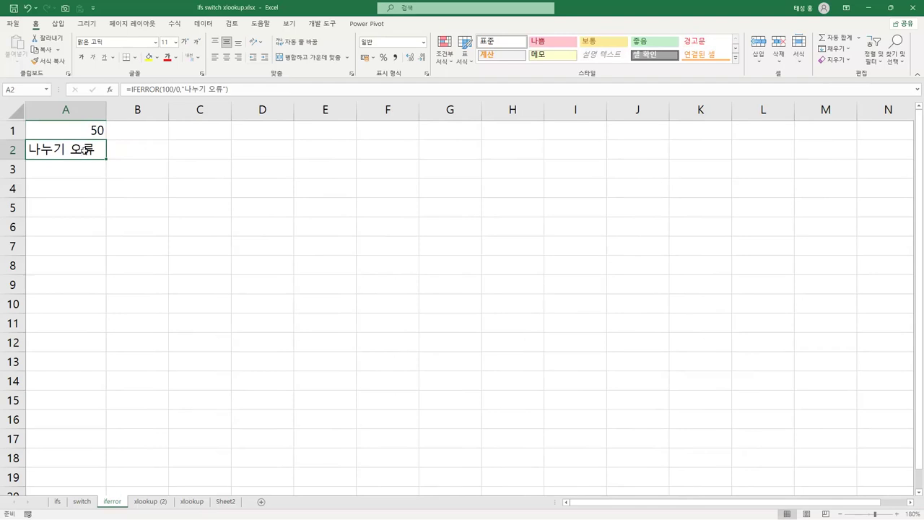
pyautogui.press('F2')
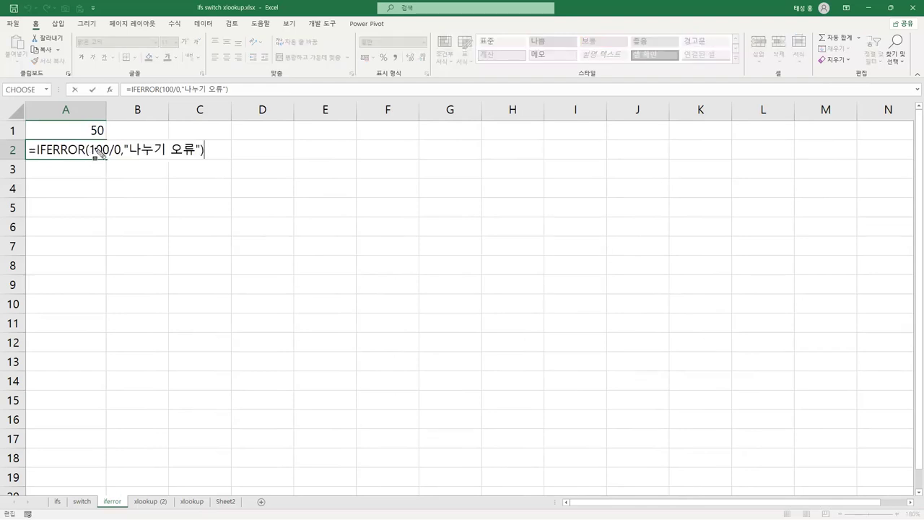
pyautogui.moveTo(88, 149); pyautogui.dragTo(119, 159)
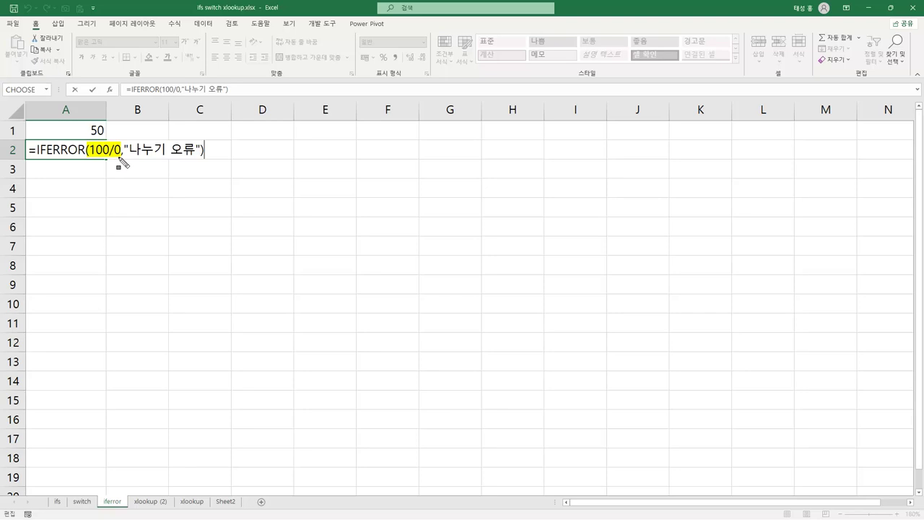
pyautogui.moveTo(42, 149); pyautogui.dragTo(88, 157)
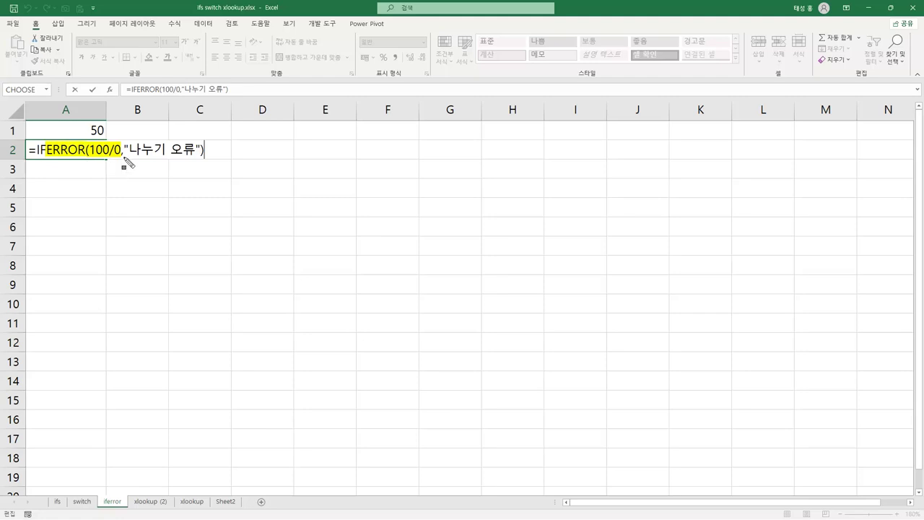
pyautogui.moveTo(132, 152); pyautogui.dragTo(200, 159)
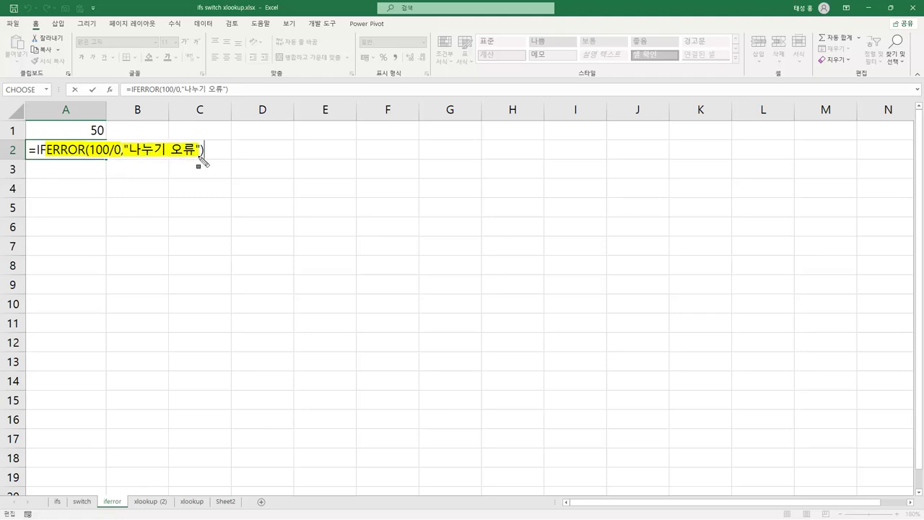
pyautogui.press('Escape')
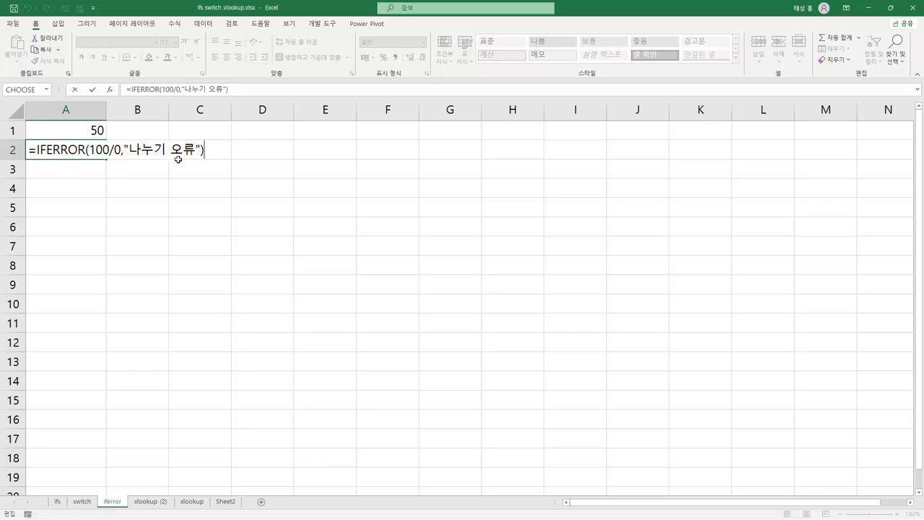
# - Leave A2's IFERROR formula, enter =100/0 in A4 for comparison and reselect A4
pyautogui.press('Return')
pyautogui.click(81, 151)
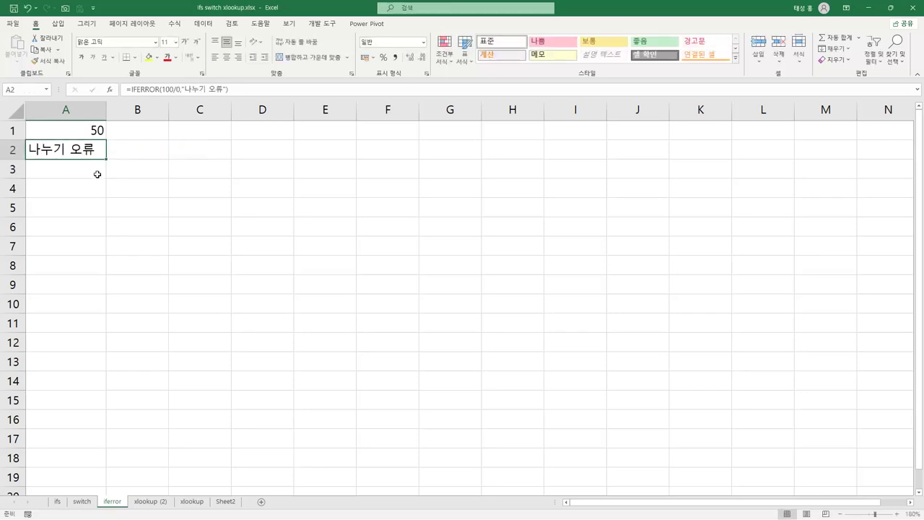
pyautogui.click(92, 187)
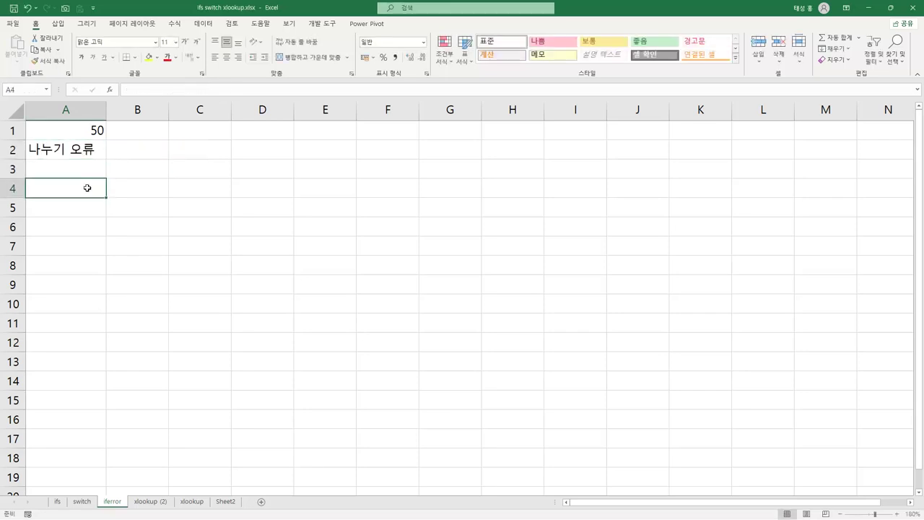
pyautogui.write('=100/0')
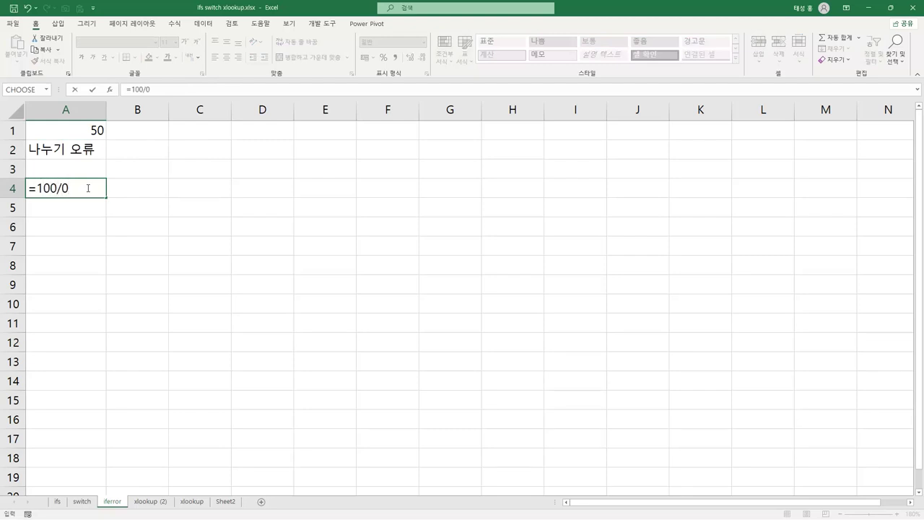
pyautogui.press('Return')
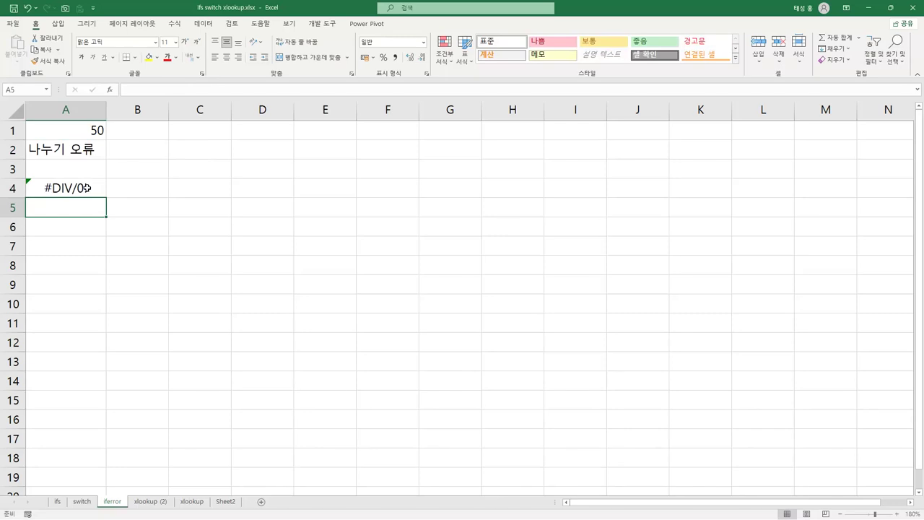
pyautogui.click(87, 187)
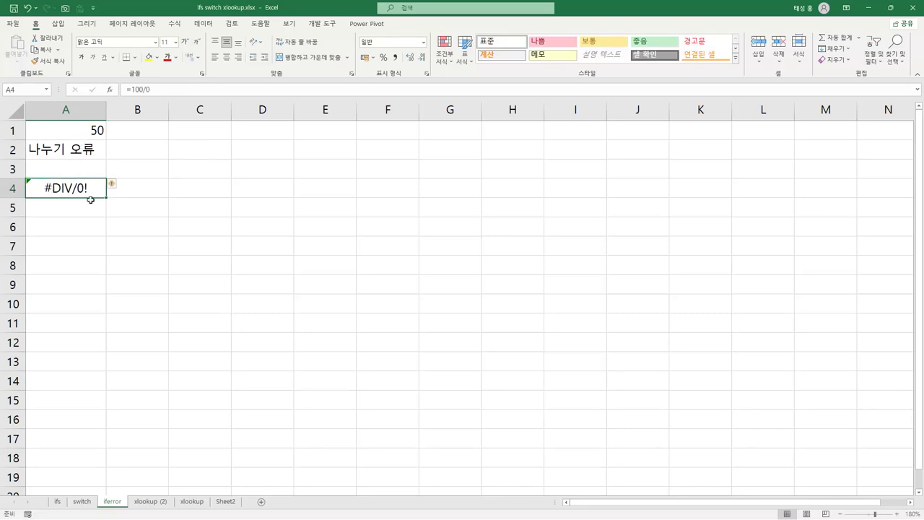
# - Open A2's IFERROR formula, highlight its parts, draw an arrow from A4's error to "나누기 오류", and switch to the lookup-function slide
pyautogui.click(76, 149)
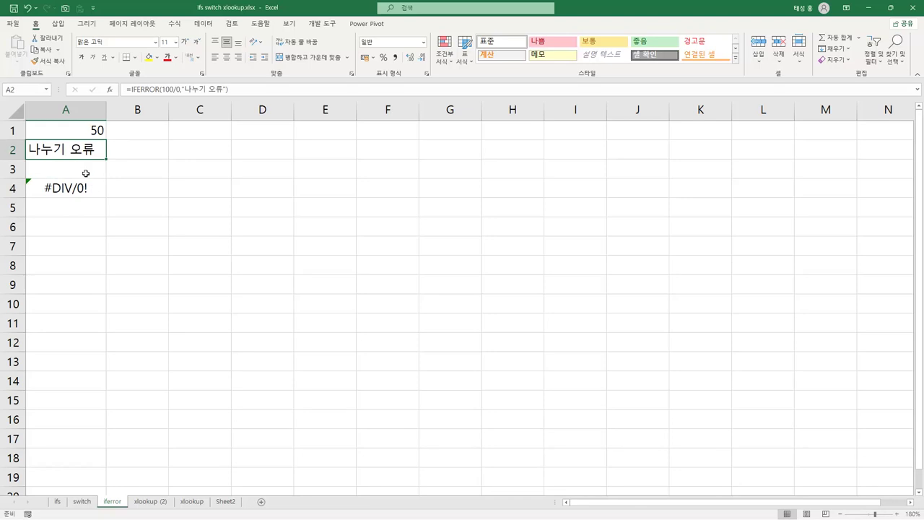
pyautogui.press('F2')
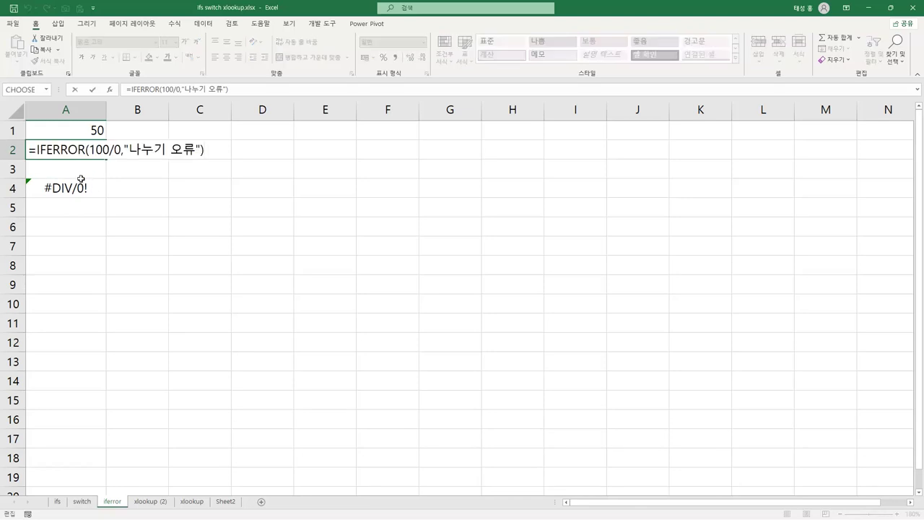
pyautogui.moveTo(30, 149)
pyautogui.mouseDown()
pyautogui.moveTo(86, 161)
pyautogui.moveTo(118, 153)
pyautogui.mouseUp()
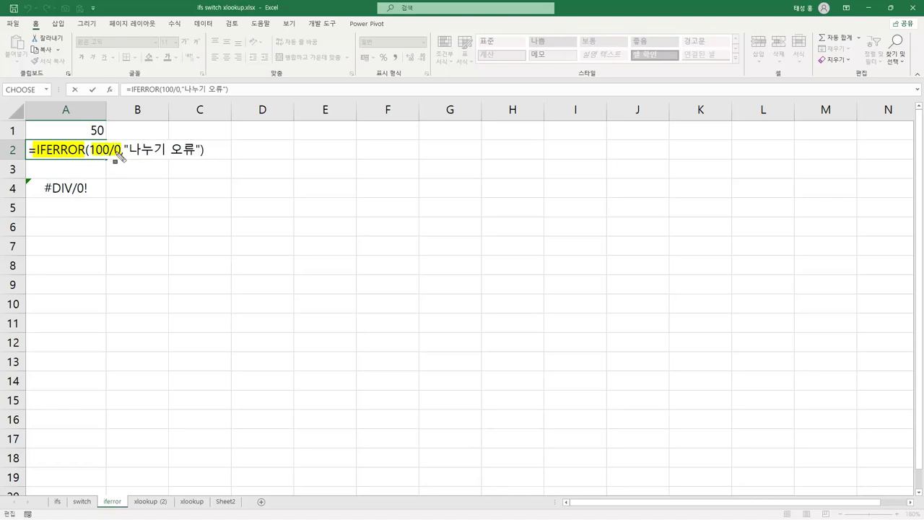
pyautogui.moveTo(42, 186)
pyautogui.mouseDown()
pyautogui.moveTo(92, 192)
pyautogui.moveTo(148, 158)
pyautogui.moveTo(133, 151)
pyautogui.moveTo(196, 150)
pyautogui.mouseUp()
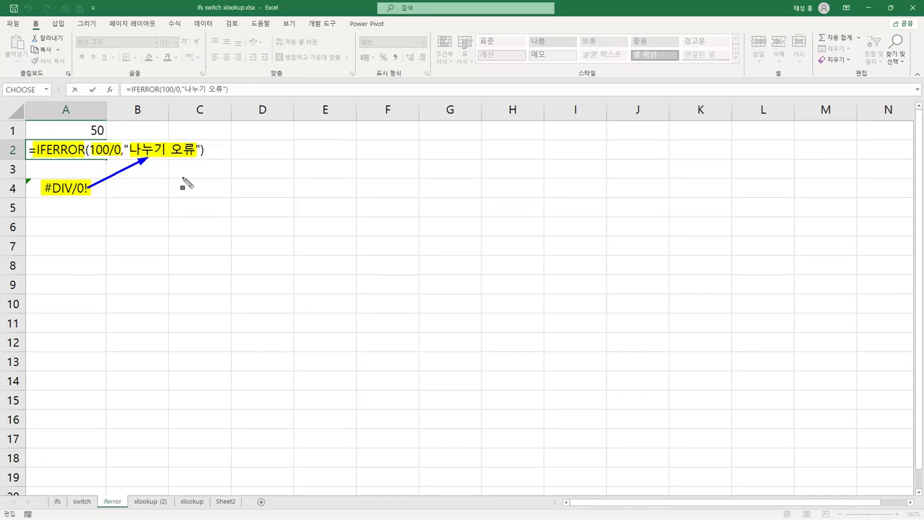
pyautogui.hotkey('alt', 'Tab')
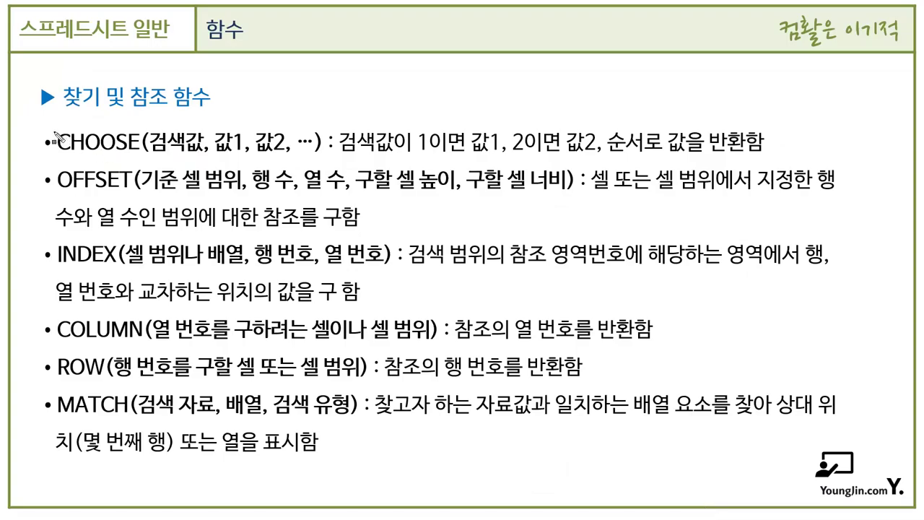
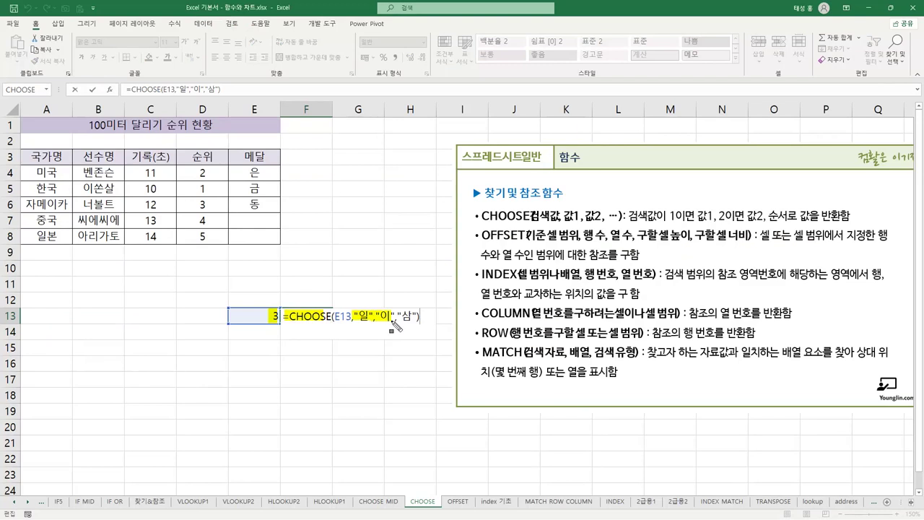
# - Highlight the "삼" argument of the CHOOSE formula in F13, then leave cell editing
pyautogui.moveTo(394, 319); pyautogui.dragTo(420, 320)
pyautogui.press('Escape')
pyautogui.press('Return')
# - Test F13's CHOOSE formula by setting its index value in E13 to 2 and finally to 1
pyautogui.click(266, 317)
pyautogui.write('2')
pyautogui.press('Return')
pyautogui.click(271, 318)
pyautogui.write('1')
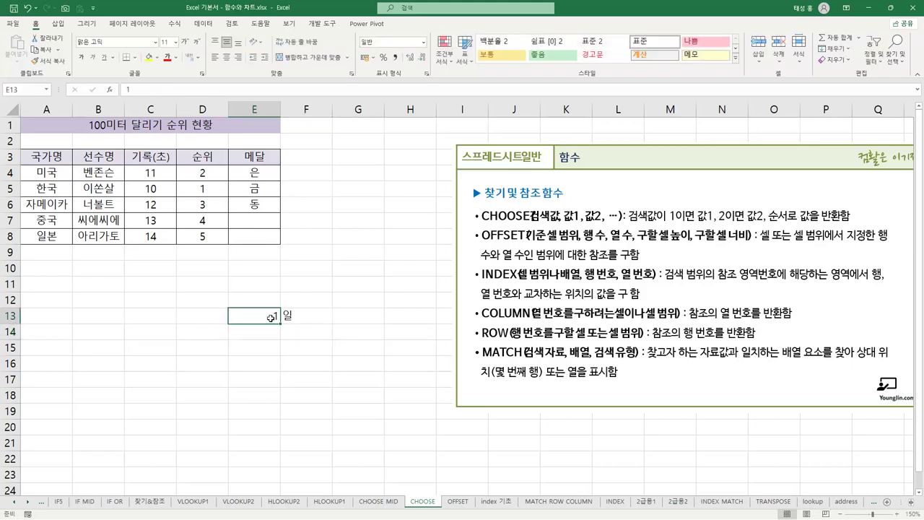
pyautogui.press('Tab')
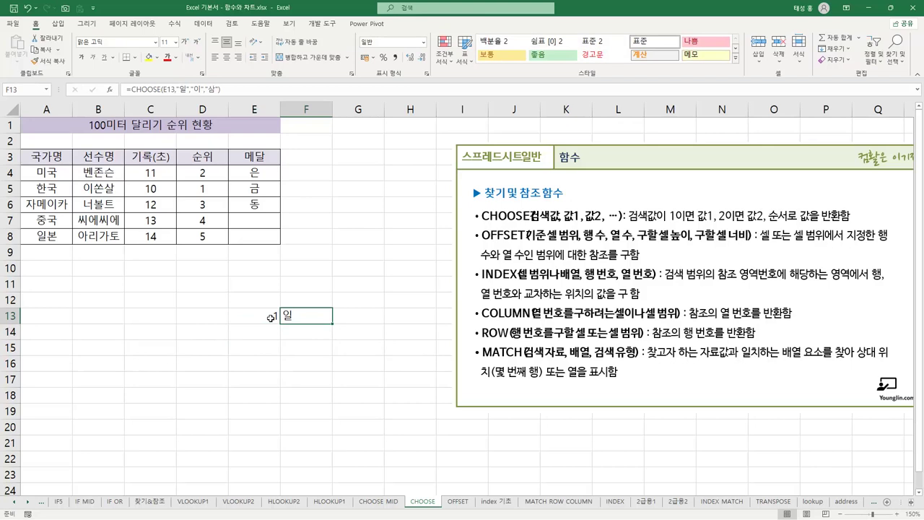
# - Compare the ranks in D4:D8 with the medals in E4:E8, starting with the first-place row
pyautogui.click(213, 186)
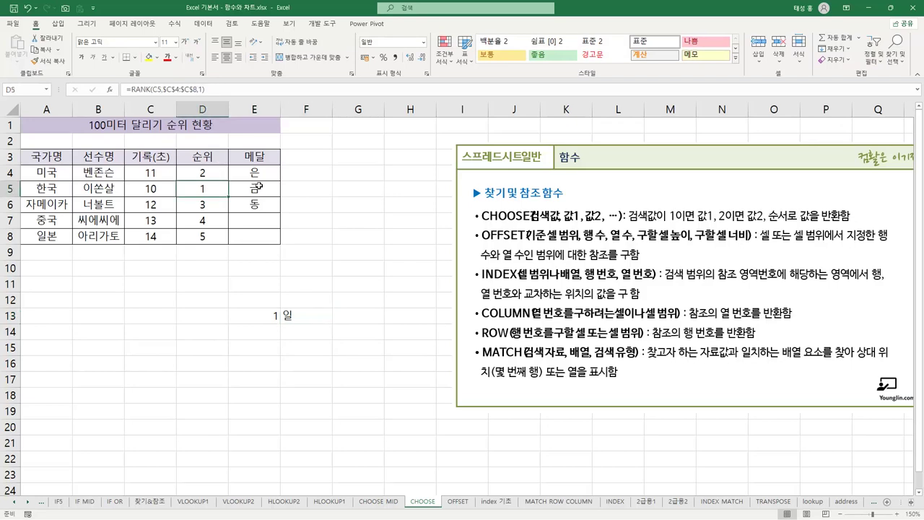
pyautogui.click(258, 188)
pyautogui.click(203, 175)
pyautogui.click(254, 172)
pyautogui.click(205, 204)
pyautogui.click(267, 204)
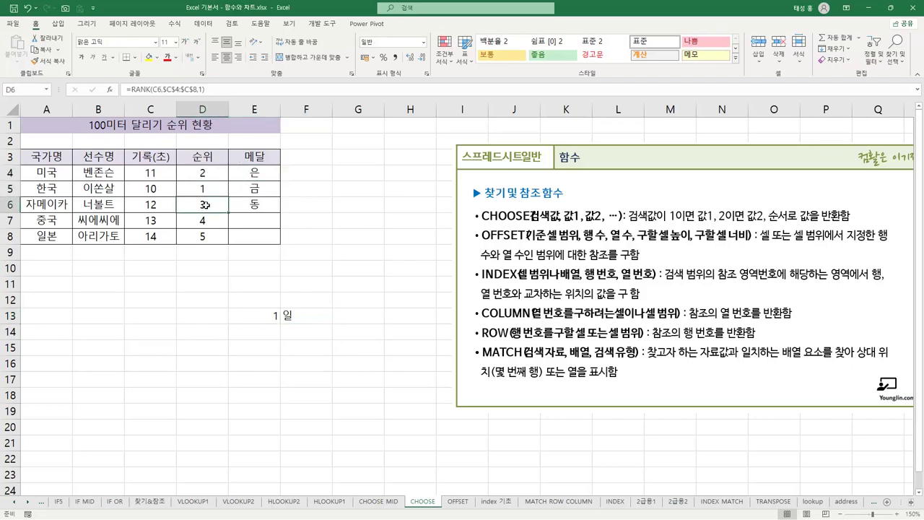
pyautogui.click(219, 225)
pyautogui.click(217, 236)
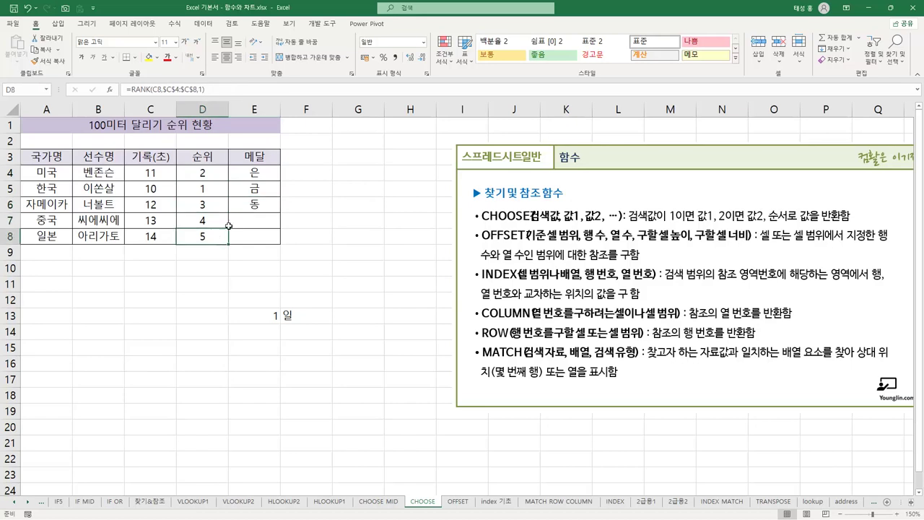
pyautogui.click(252, 218)
pyautogui.click(254, 236)
# - Open the medal formula in E4 and highlight the CHOOSE arguments D4, "금", "은", "동" and the empty strings
pyautogui.click(261, 172)
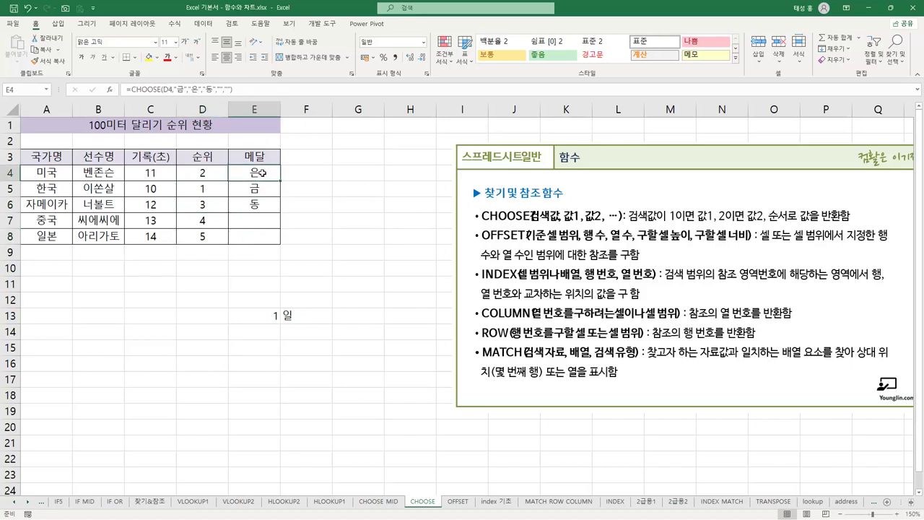
pyautogui.press('F2')
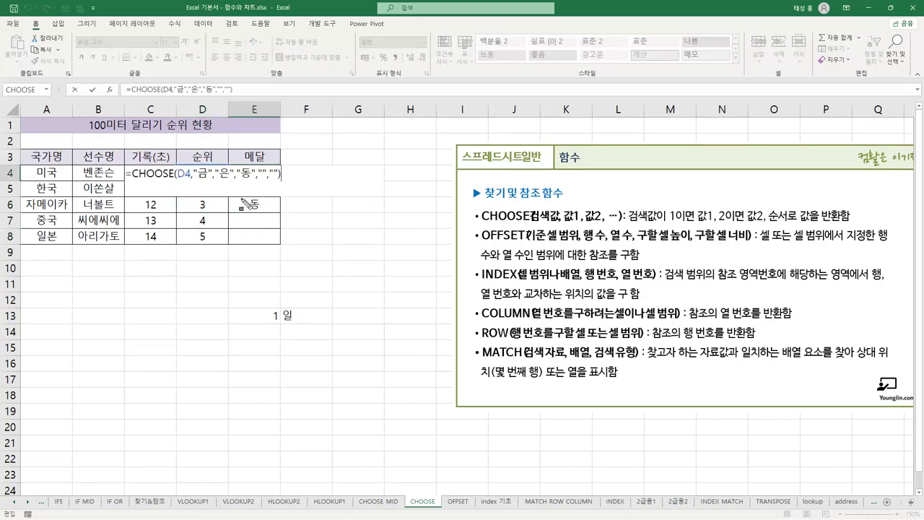
pyautogui.moveTo(128, 173); pyautogui.dragTo(284, 185)
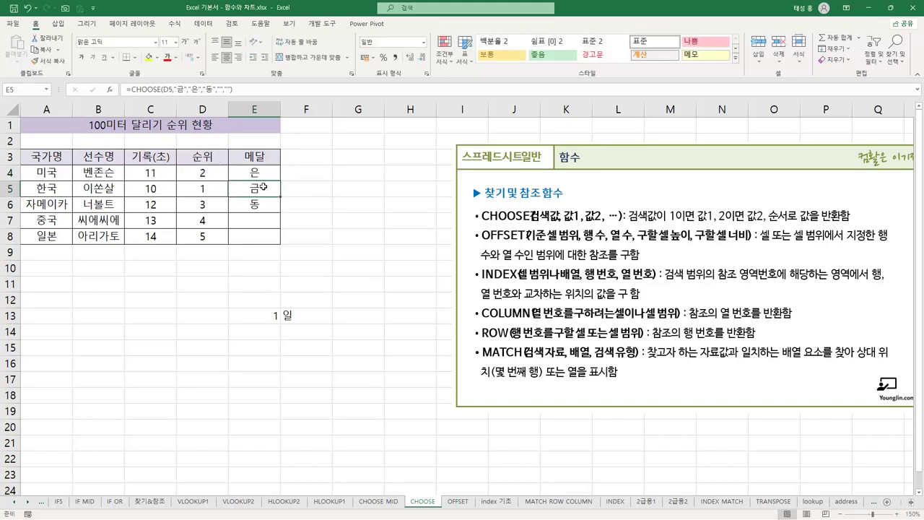
# - Clear the medals in E5:E8 and refill them by copying E4's CHOOSE formula down
pyautogui.moveTo(263, 187); pyautogui.dragTo(283, 238)
pyautogui.press('Delete')
pyautogui.click(256, 177)
# - Check each refilled medal in E4:E8 against its rank in D4:D8, from the top row down
pyautogui.click(208, 175)
pyautogui.click(256, 174)
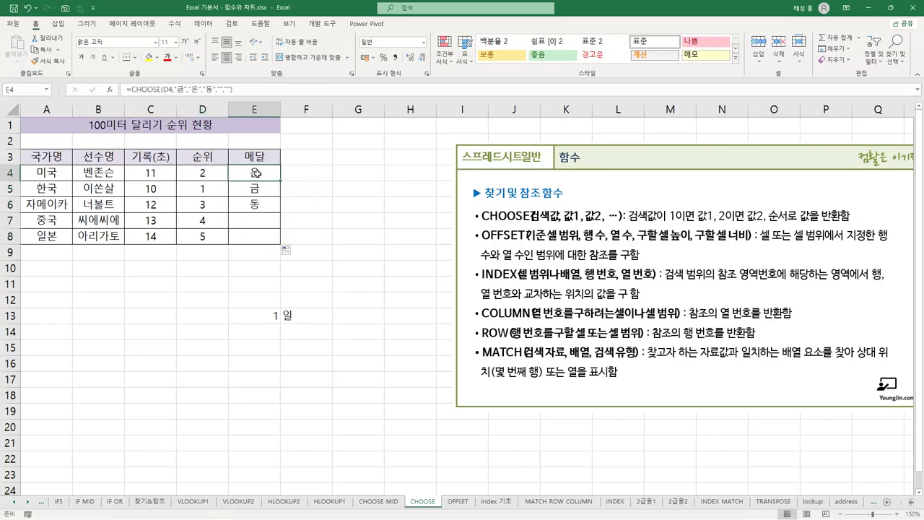
pyautogui.click(213, 192)
pyautogui.click(267, 187)
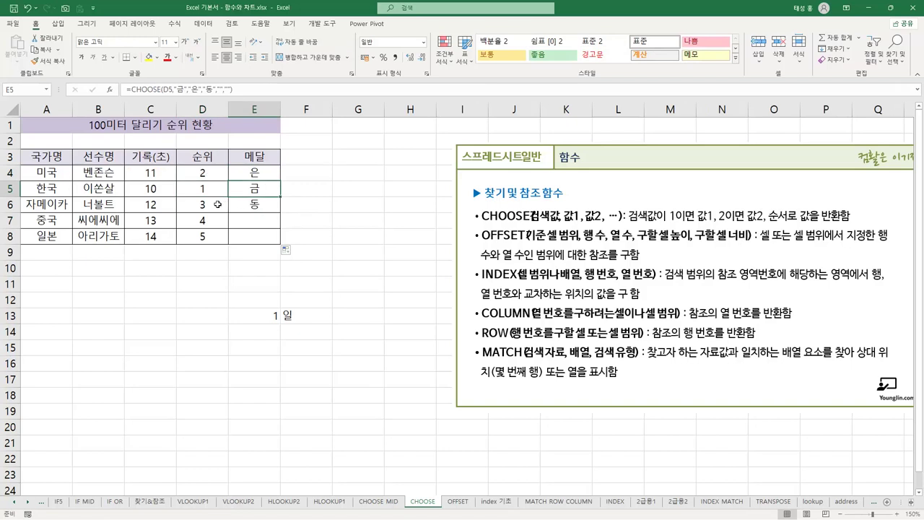
pyautogui.click(216, 204)
pyautogui.click(264, 205)
pyautogui.click(212, 220)
pyautogui.click(213, 236)
pyautogui.click(239, 223)
pyautogui.click(245, 238)
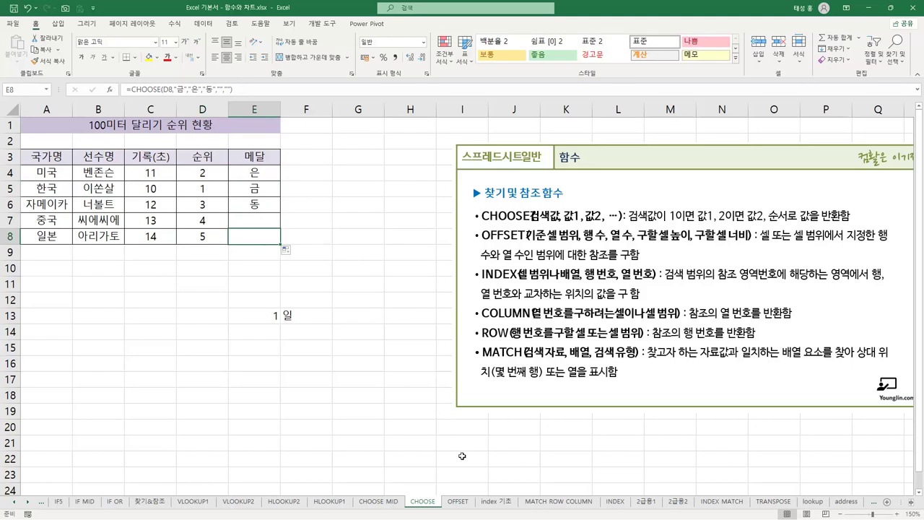
# - On the OFFSET sheet, open E5's formula and highlight the A1 reference, cell A1 and the OFFSET function name
pyautogui.click(458, 501)
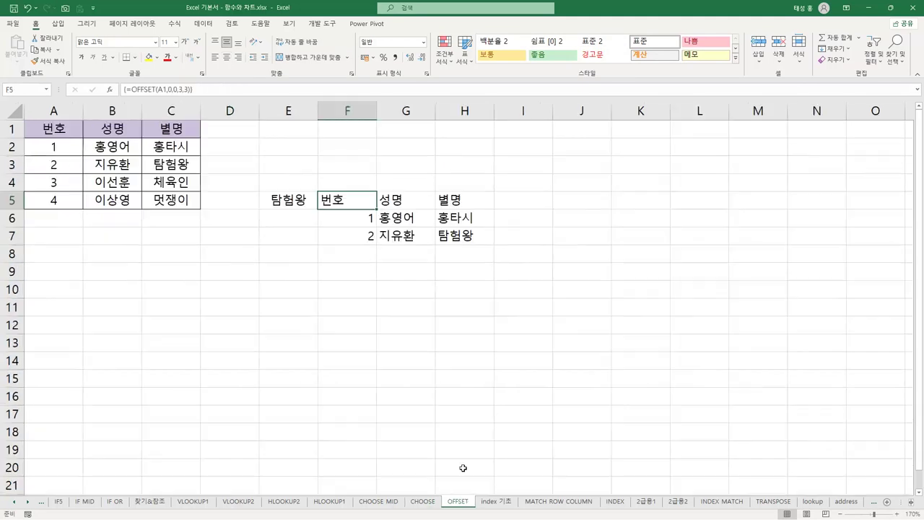
pyautogui.click(288, 201)
pyautogui.doubleClick(288, 200)
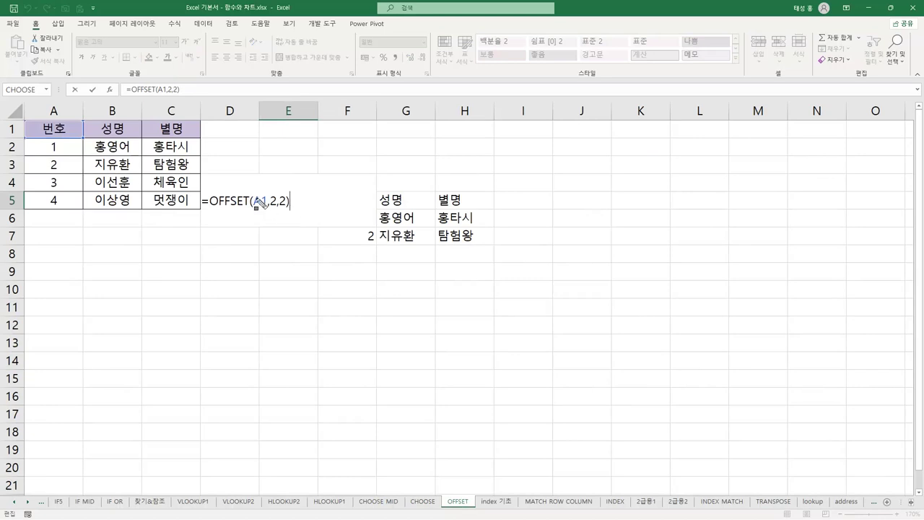
pyautogui.moveTo(251, 201); pyautogui.dragTo(265, 208)
pyautogui.moveTo(29, 129); pyautogui.dragTo(79, 140)
pyautogui.moveTo(205, 200); pyautogui.dragTo(250, 207)
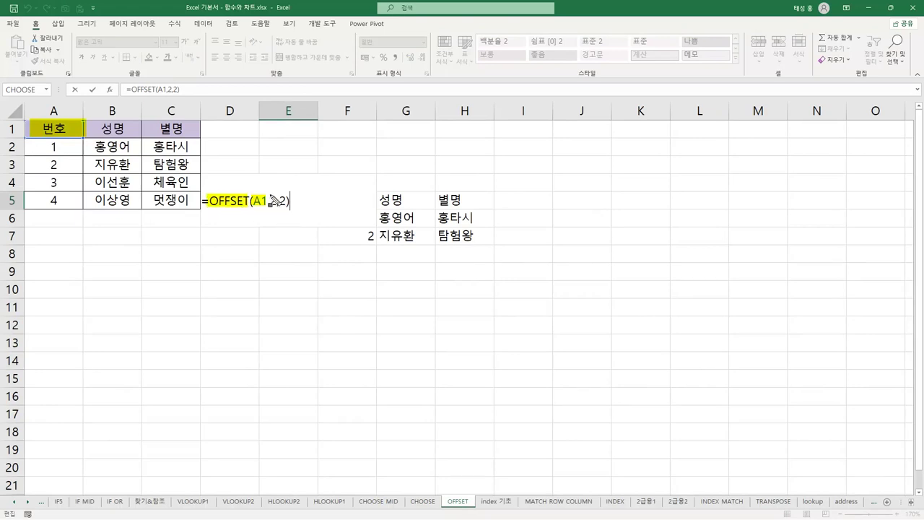
# - Highlight the 2,2 offsets and the rows and columns they span, box the target cell C3, then close and reselect E5
pyautogui.moveTo(273, 203); pyautogui.dragTo(289, 207)
pyautogui.moveTo(26, 148); pyautogui.dragTo(205, 148)
pyautogui.moveTo(26, 164)
pyautogui.mouseDown()
pyautogui.moveTo(206, 166)
pyautogui.moveTo(194, 180)
pyautogui.moveTo(70, 179)
pyautogui.mouseUp()
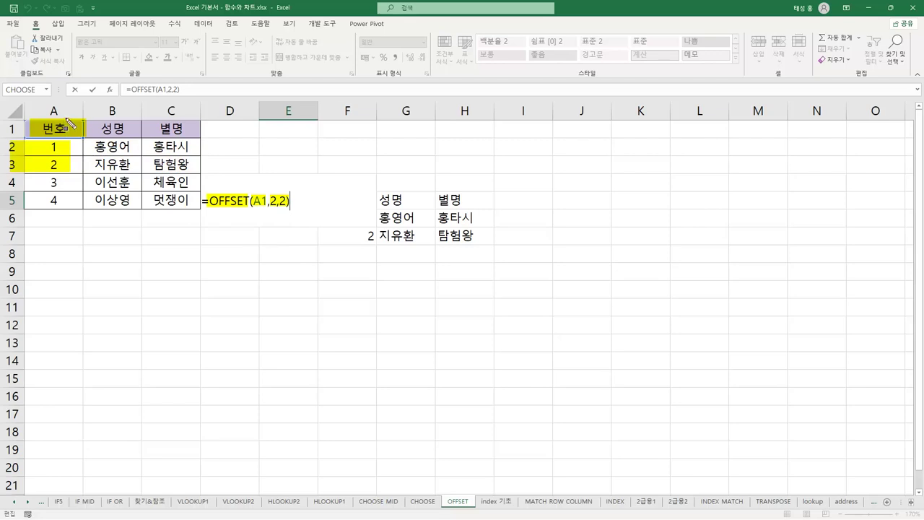
pyautogui.moveTo(85, 122)
pyautogui.mouseDown()
pyautogui.moveTo(130, 181)
pyautogui.moveTo(201, 179)
pyautogui.mouseUp()
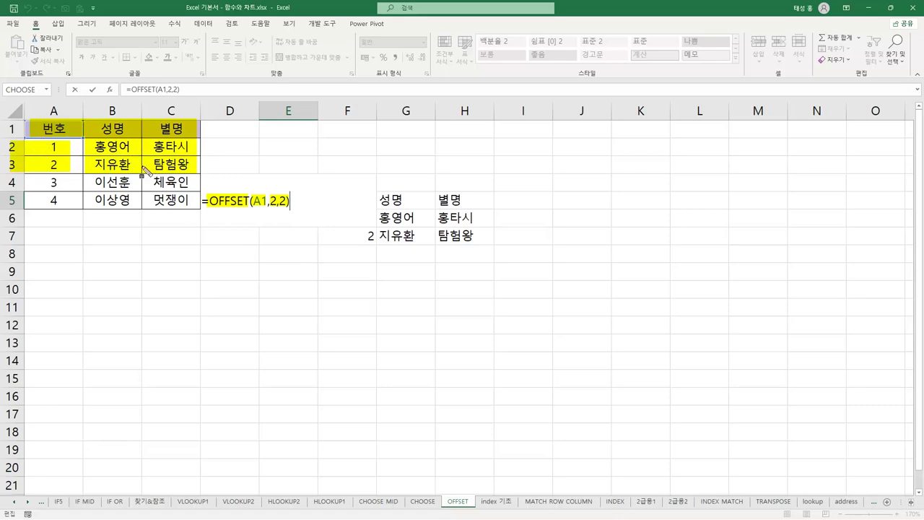
pyautogui.moveTo(149, 157); pyautogui.dragTo(195, 175)
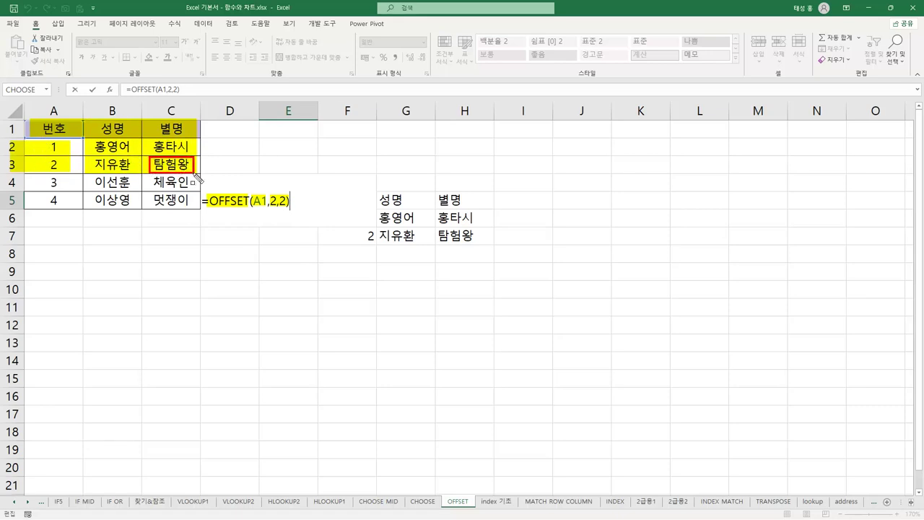
pyautogui.press('Escape')
pyautogui.press('Return')
pyautogui.click(288, 202)
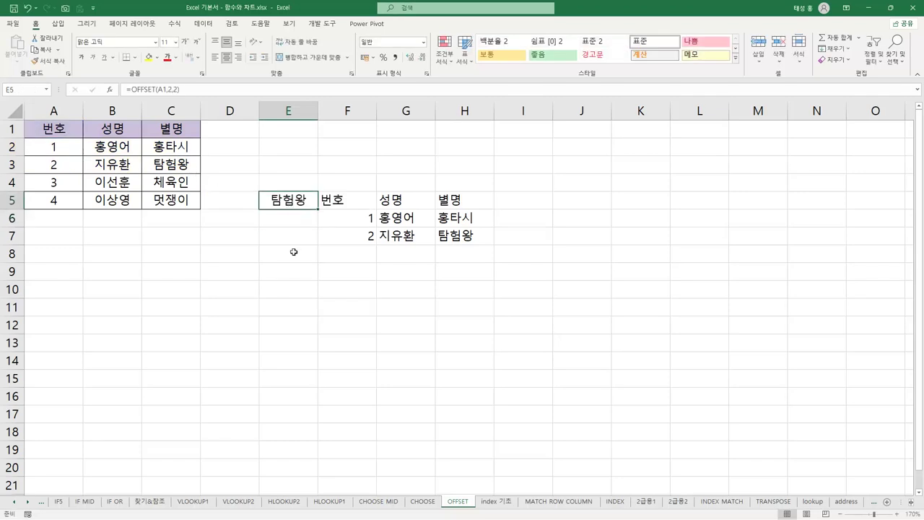
# - Open F5's OFFSET formula and highlight its arguments 0,0,3,3, the start cell A1 and the range A1:C3
pyautogui.click(353, 202)
pyautogui.press('F2')
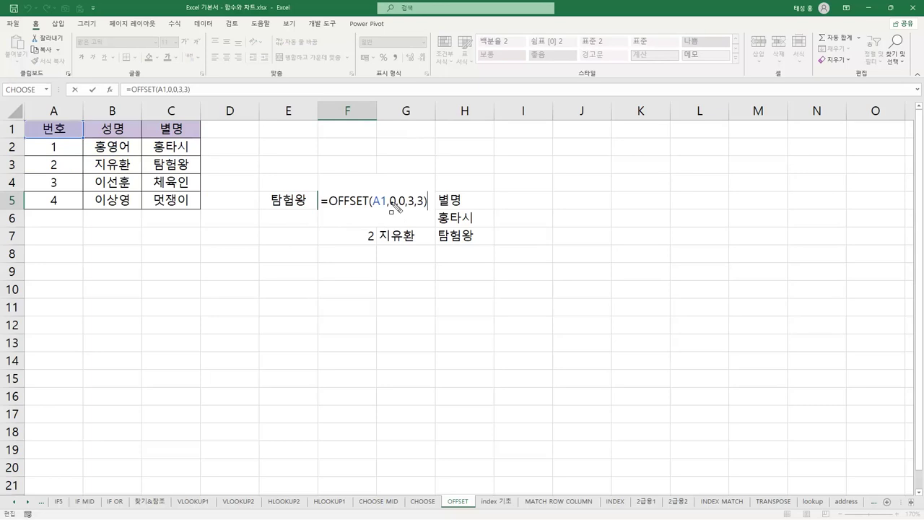
pyautogui.moveTo(387, 204); pyautogui.dragTo(428, 208)
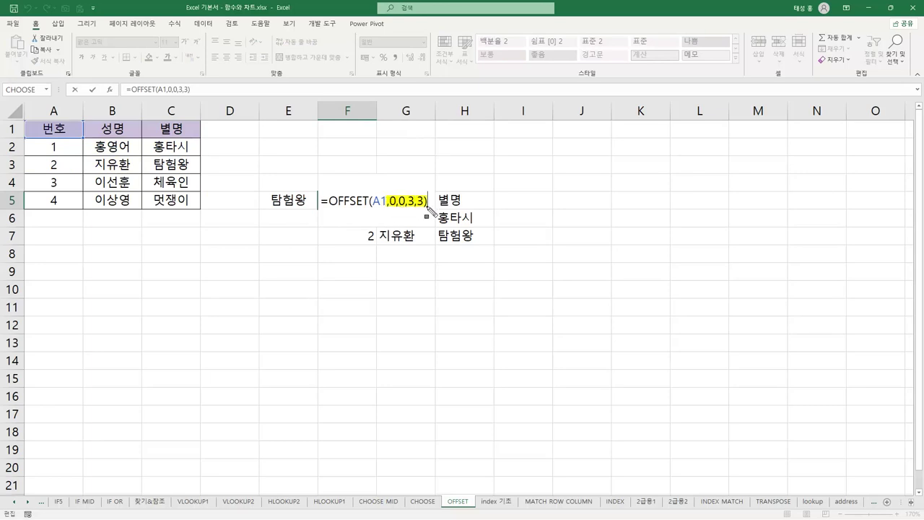
pyautogui.moveTo(35, 127); pyautogui.dragTo(82, 143)
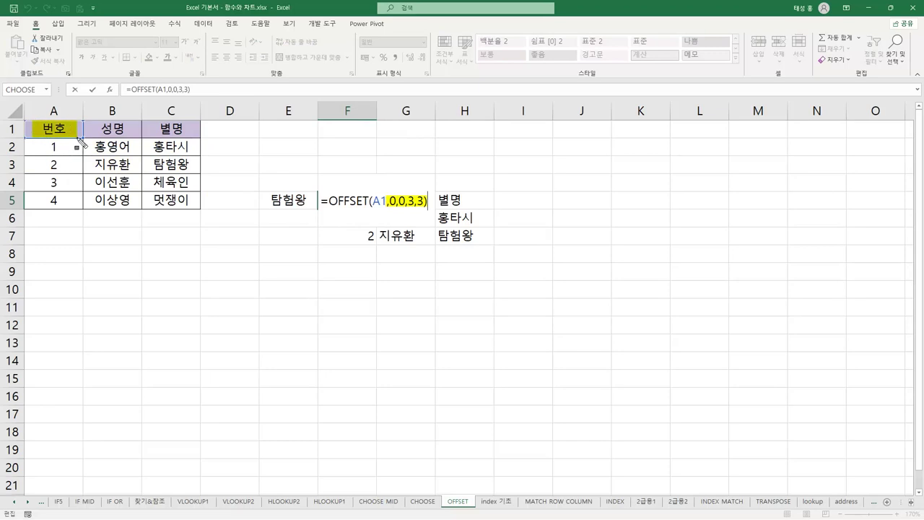
pyautogui.moveTo(35, 146)
pyautogui.mouseDown()
pyautogui.moveTo(76, 148)
pyautogui.moveTo(76, 166)
pyautogui.moveTo(196, 173)
pyautogui.mouseUp()
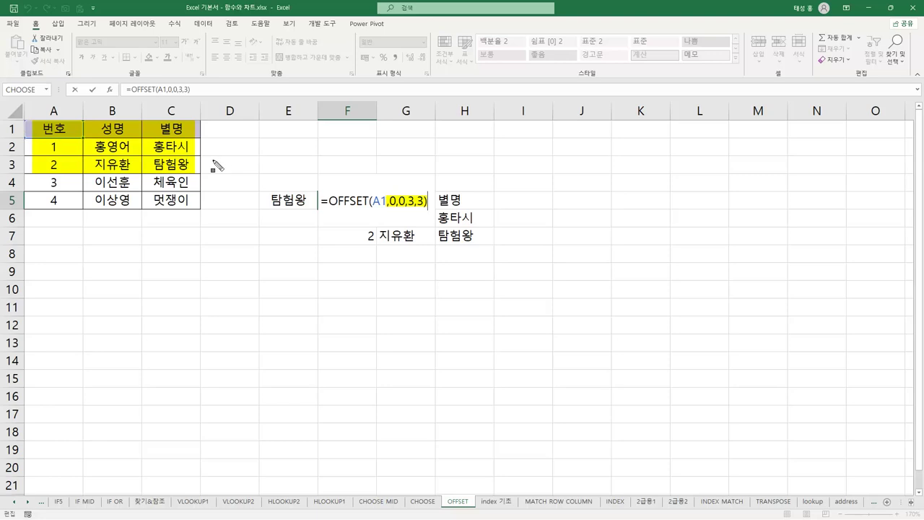
# - Commit F5's OFFSET formula as an array formula, then highlight the source range A1:C3 and the output range F5:H7
pyautogui.press('Escape')
pyautogui.hotkey('ctrl', 'shift', 'Return')
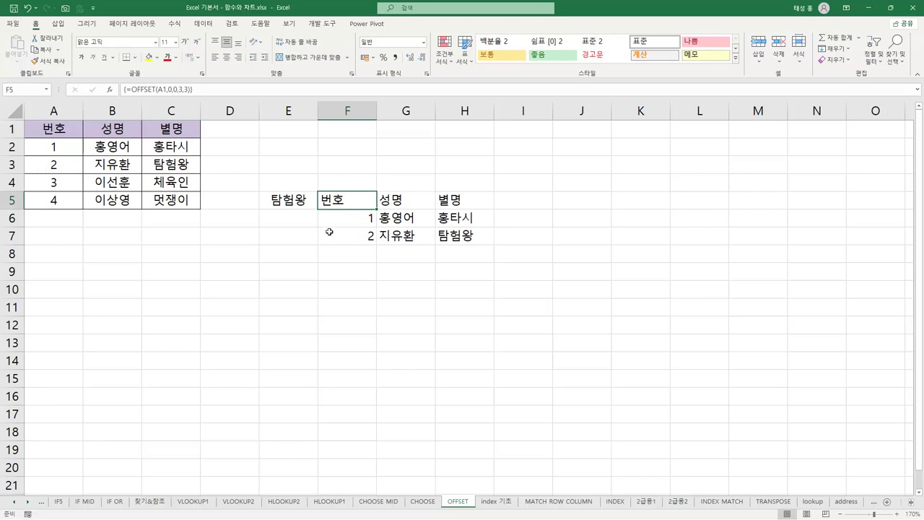
pyautogui.moveTo(26, 124)
pyautogui.mouseDown()
pyautogui.moveTo(121, 172)
pyautogui.moveTo(196, 175)
pyautogui.mouseUp()
pyautogui.moveTo(324, 201)
pyautogui.mouseDown()
pyautogui.moveTo(399, 238)
pyautogui.moveTo(477, 247)
pyautogui.mouseUp()
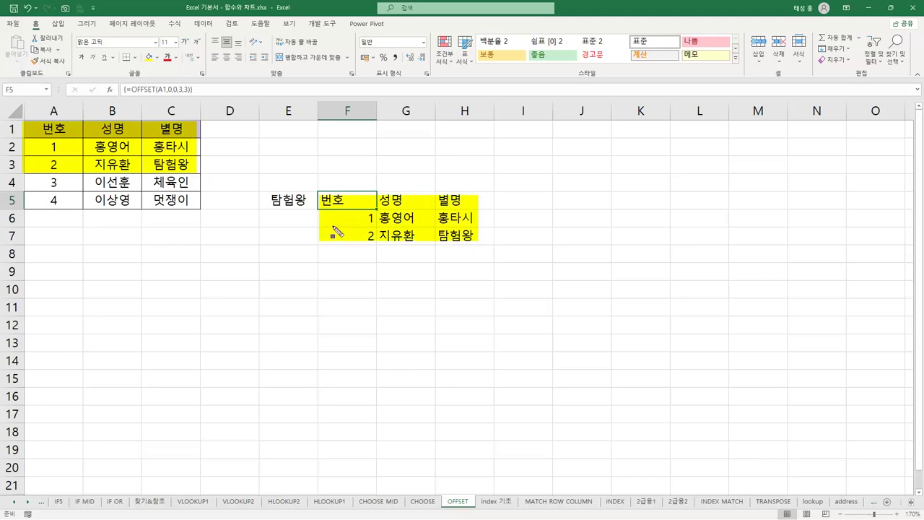
# - On the index 기초 sheet, open E2's INDEX formula, highlight A1:C2, the 2,3 arguments and cell C2, then close and reselect E2
pyautogui.press('Escape')
pyautogui.click(495, 501)
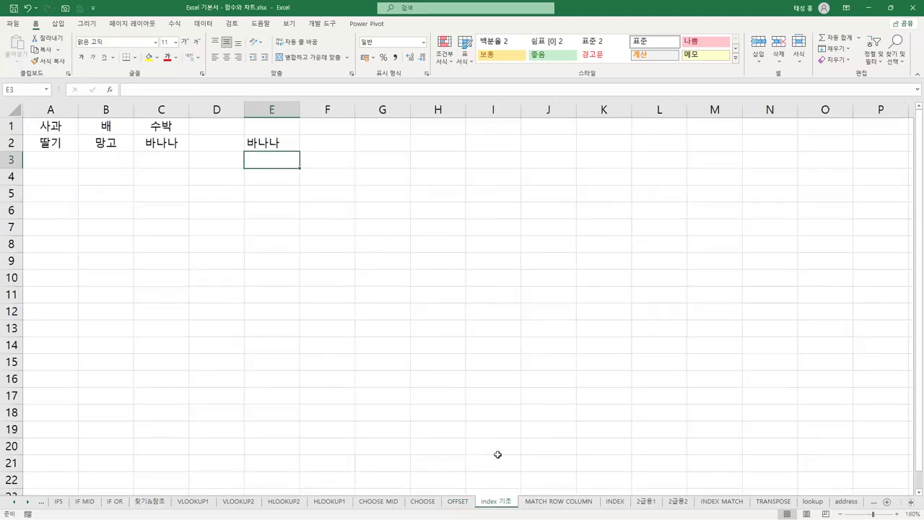
pyautogui.click(278, 145)
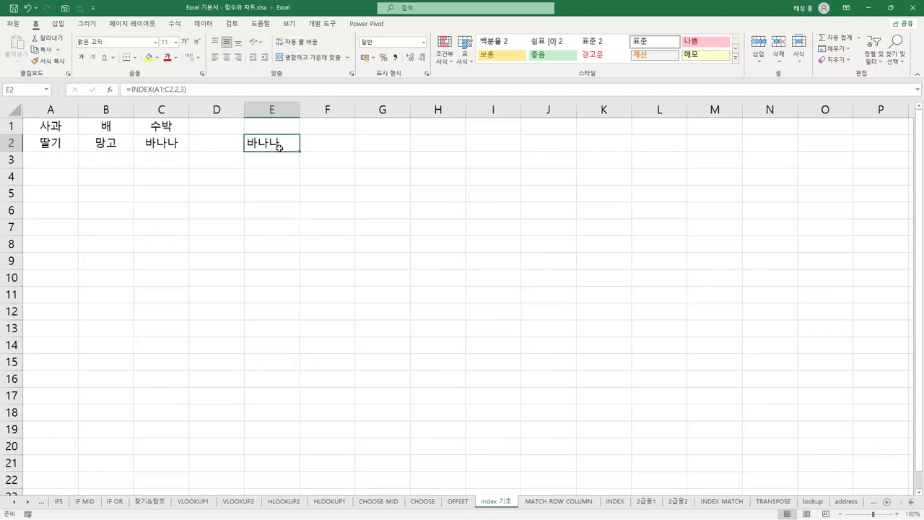
pyautogui.press('F2')
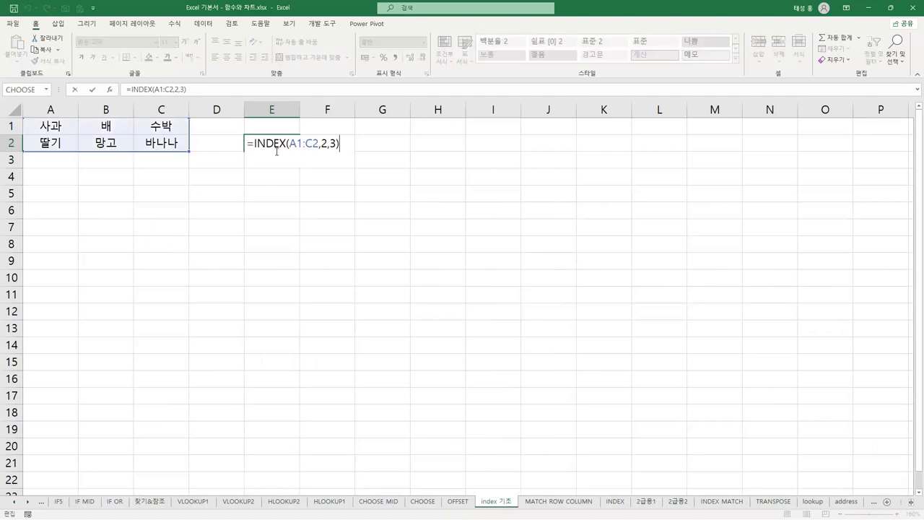
pyautogui.moveTo(289, 145); pyautogui.dragTo(318, 148)
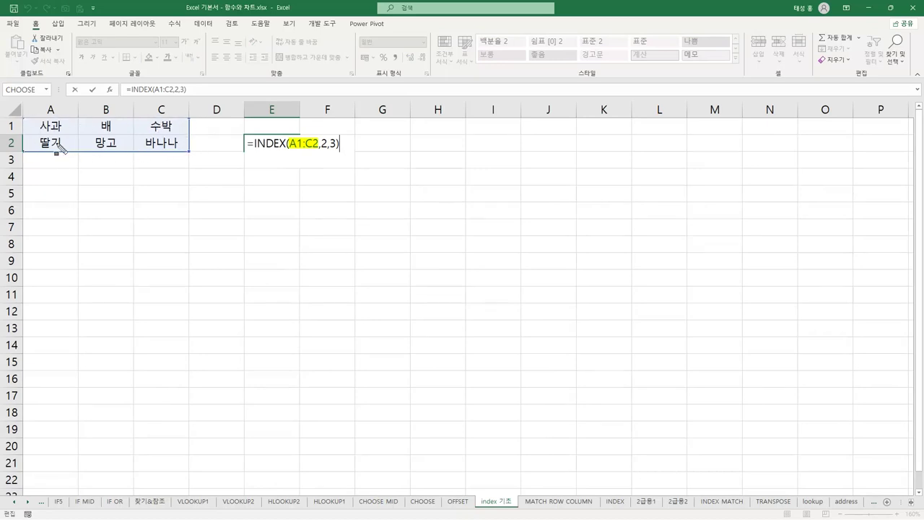
pyautogui.moveTo(320, 143); pyautogui.dragTo(337, 151)
pyautogui.moveTo(143, 143); pyautogui.dragTo(181, 143)
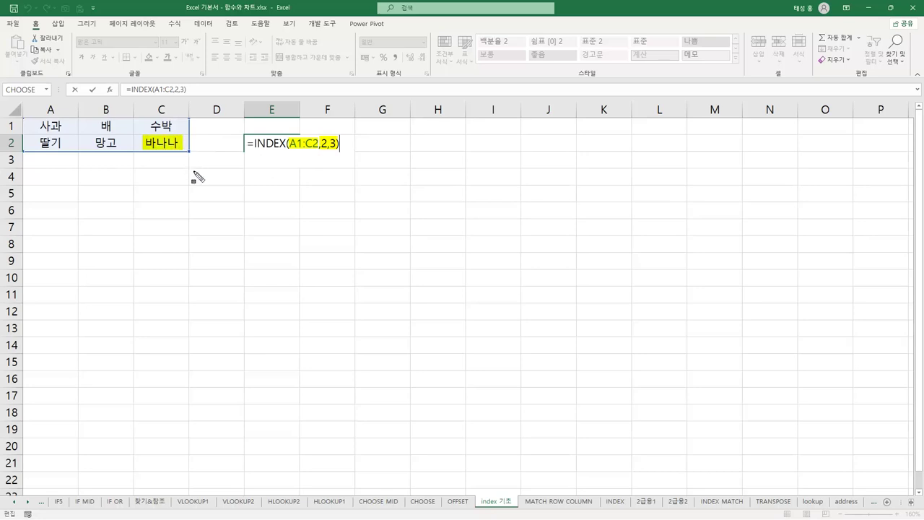
pyautogui.press('Escape')
pyautogui.press('Return')
pyautogui.click(268, 145)
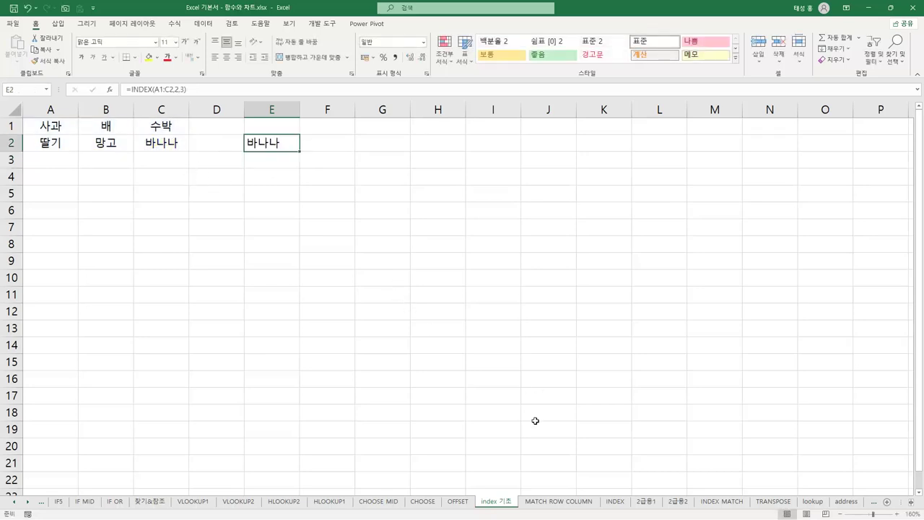
# - On the MATCH ROW COLUMN sheet, open E6's MATCH formula, highlight A3 with its cell and the A2:A6 argument, then close and reselect E6
pyautogui.click(561, 501)
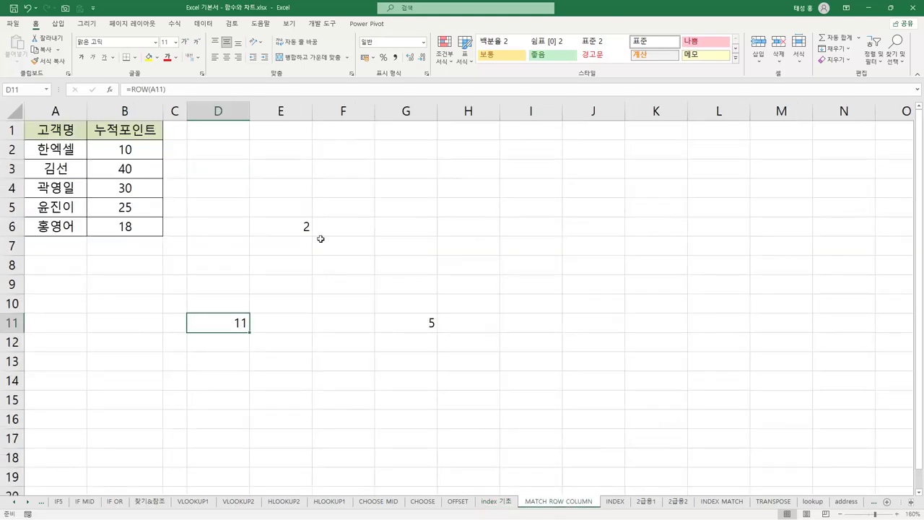
pyautogui.click(301, 226)
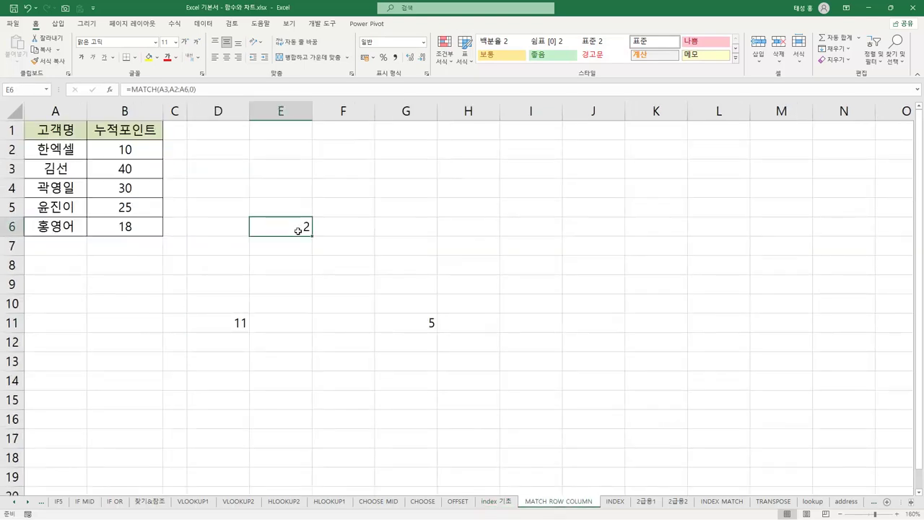
pyautogui.doubleClick(298, 230)
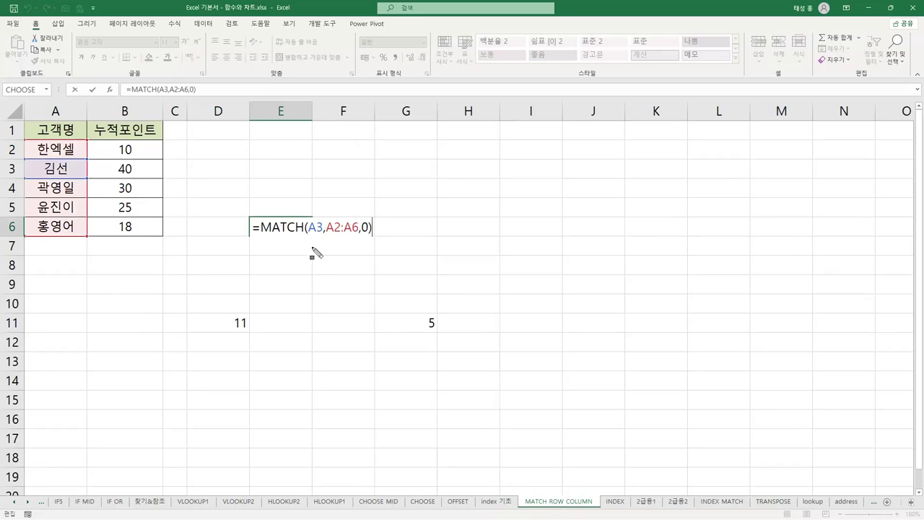
pyautogui.moveTo(255, 238); pyautogui.dragTo(323, 233)
pyautogui.moveTo(36, 168); pyautogui.dragTo(75, 175)
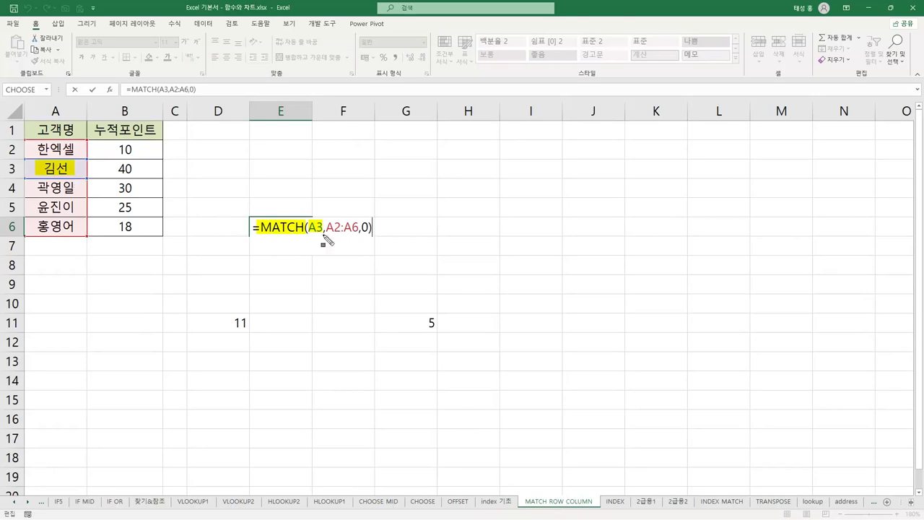
pyautogui.moveTo(327, 226); pyautogui.dragTo(356, 231)
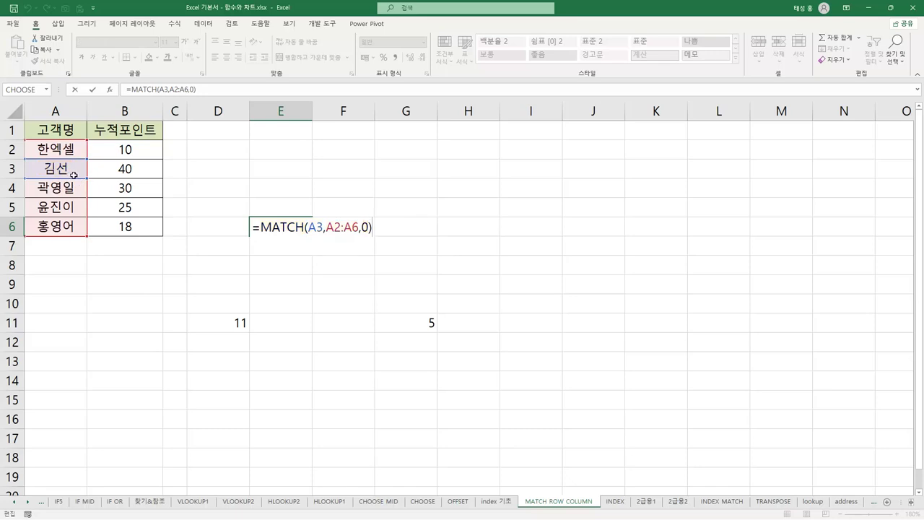
pyautogui.press('Return')
pyautogui.click(268, 220)
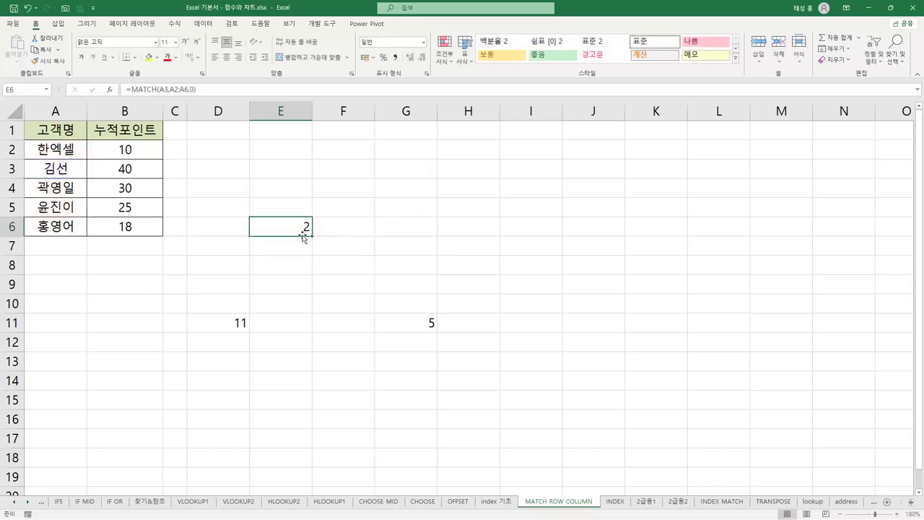
# - Open D11's ROW formula, highlight the formula and the referenced cell A11, then close and reselect D11
pyautogui.click(231, 327)
pyautogui.doubleClick(232, 331)
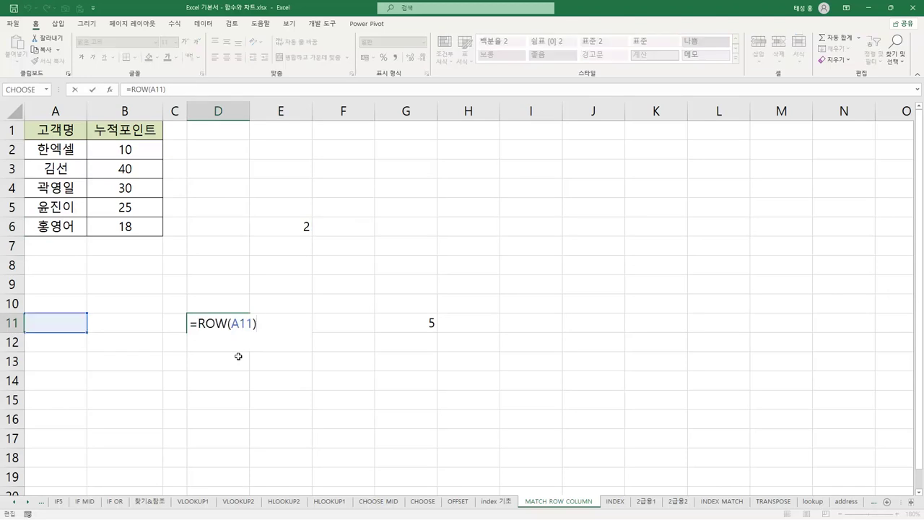
pyautogui.moveTo(190, 323); pyautogui.dragTo(257, 324)
pyautogui.moveTo(38, 321); pyautogui.dragTo(76, 324)
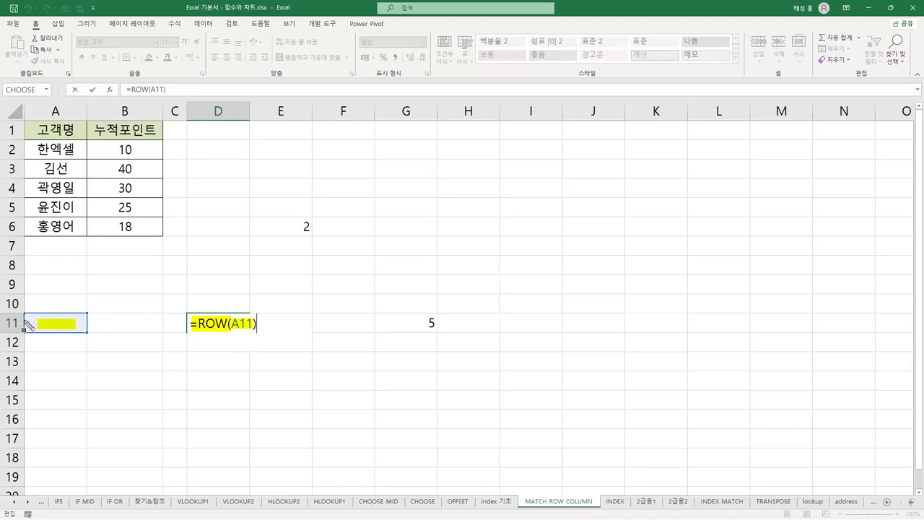
pyautogui.press('Escape')
pyautogui.press('Return')
pyautogui.click(236, 325)
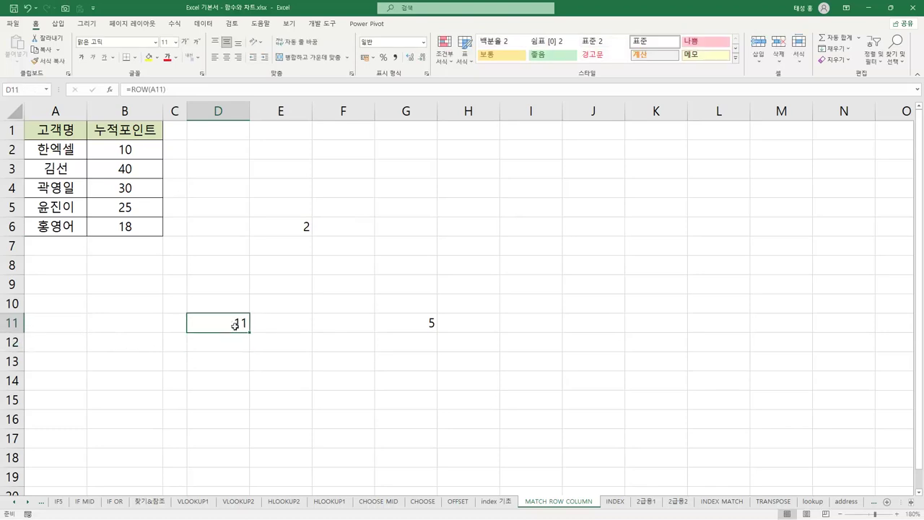
# - Inspect G11's COLUMN(E1) formula in edit mode, close it, and compare it with D11's ROW formula
pyautogui.click(420, 324)
pyautogui.press('F2')
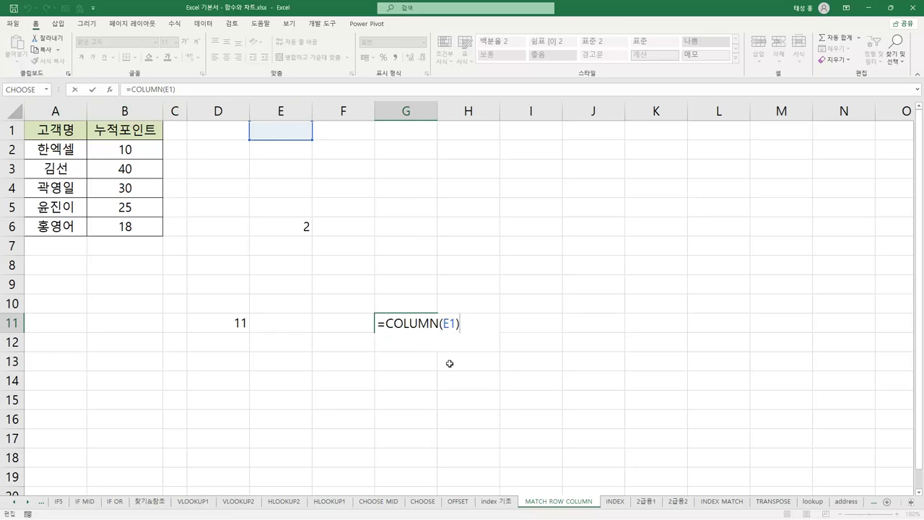
pyautogui.press('Return')
pyautogui.click(414, 324)
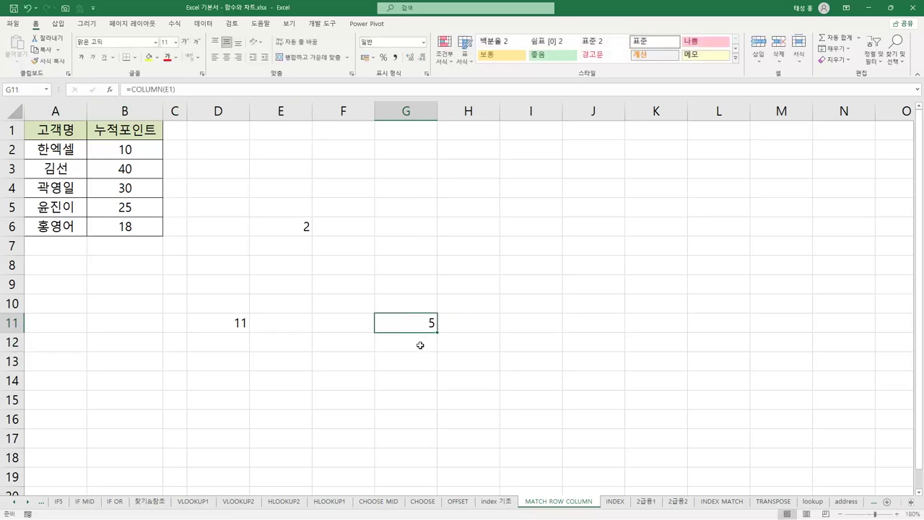
pyautogui.click(216, 325)
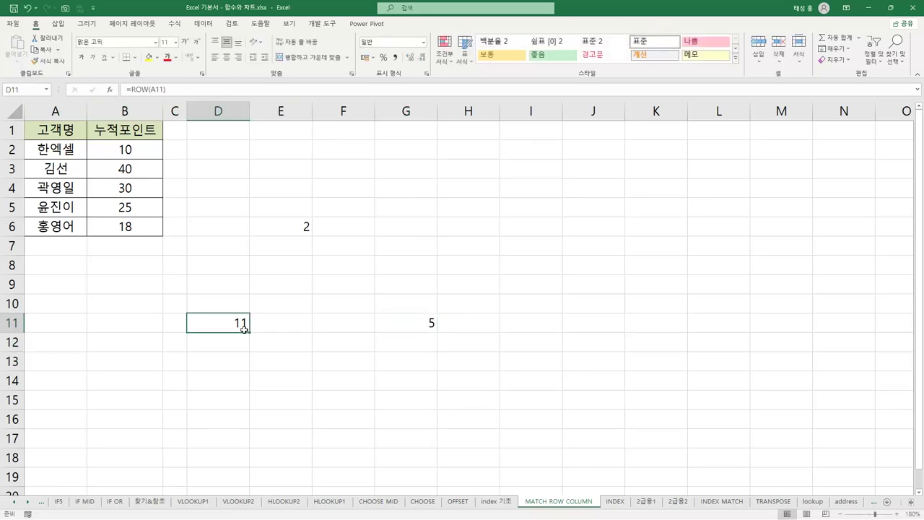
pyautogui.click(417, 324)
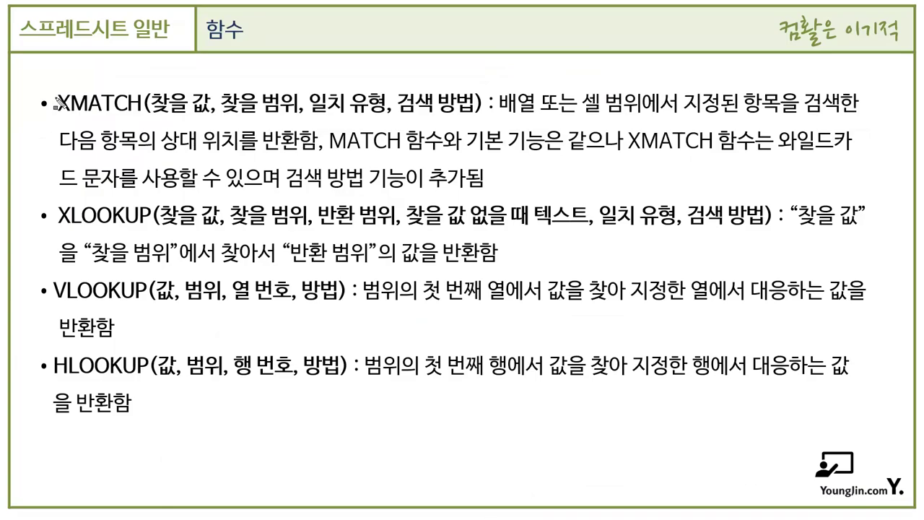
pyautogui.moveTo(53, 103)
pyautogui.mouseDown()
pyautogui.moveTo(109, 105)
pyautogui.moveTo(143, 120)
pyautogui.mouseUp()
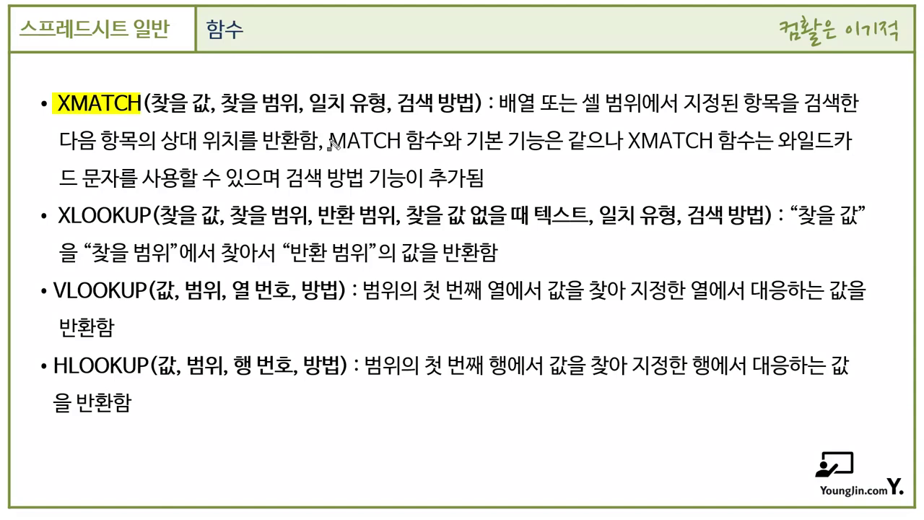
pyautogui.moveTo(328, 142); pyautogui.dragTo(611, 155)
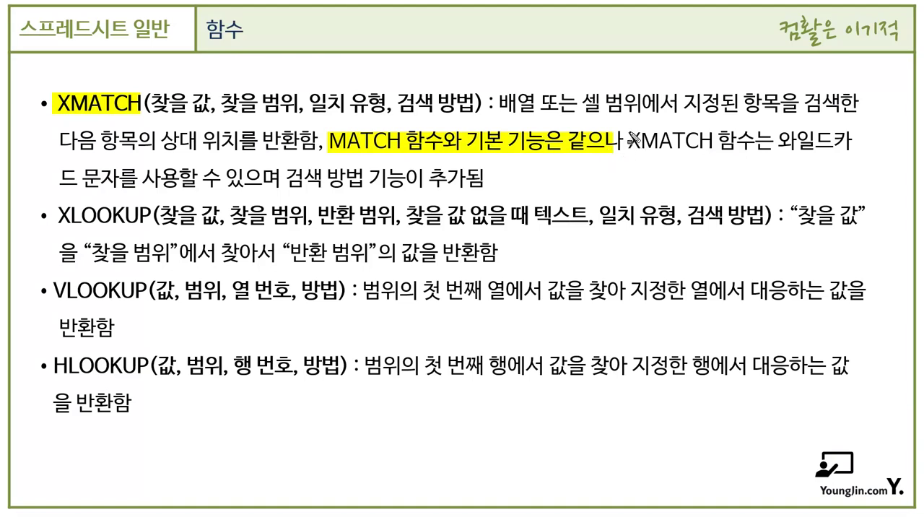
pyautogui.moveTo(632, 148); pyautogui.dragTo(755, 153)
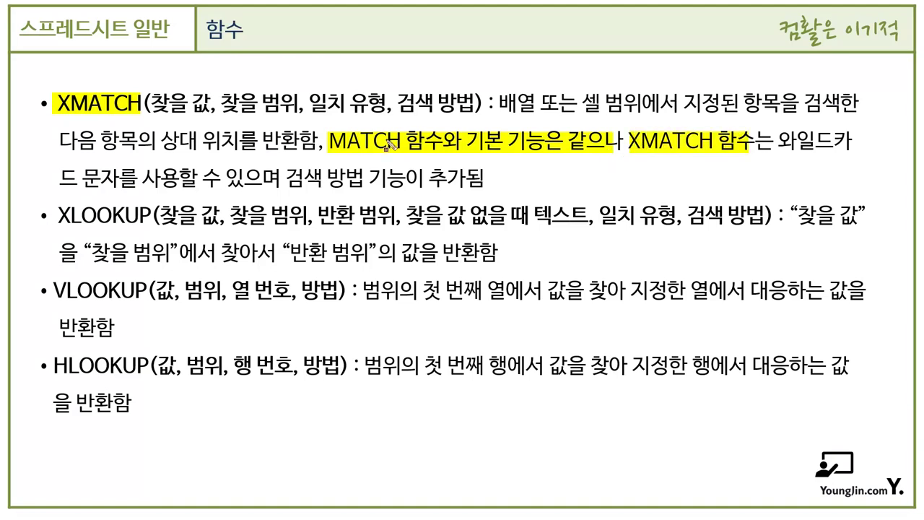
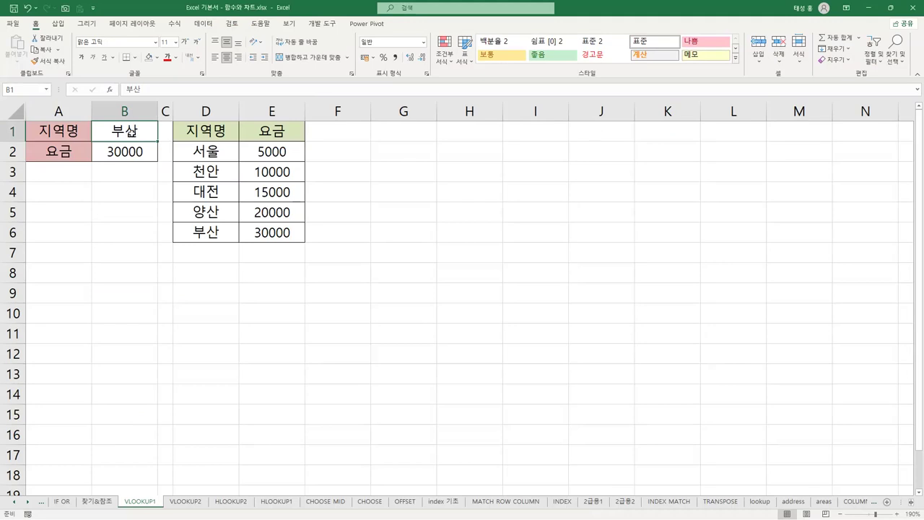
# - On the VLOOKUP1 sheet, check B2's formula and step down the region names from D1 to 부산 in D6
pyautogui.click(137, 152)
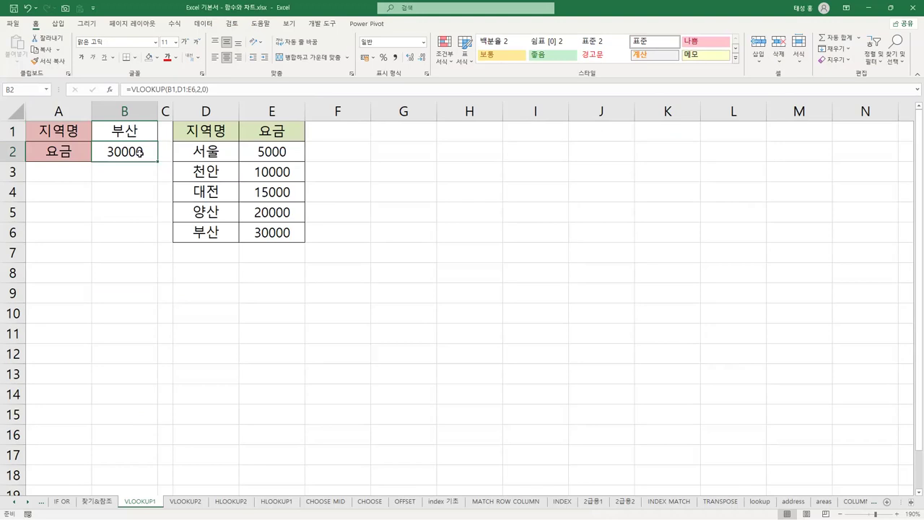
pyautogui.click(226, 130)
pyautogui.click(222, 152)
pyautogui.click(220, 171)
pyautogui.click(224, 191)
pyautogui.click(229, 216)
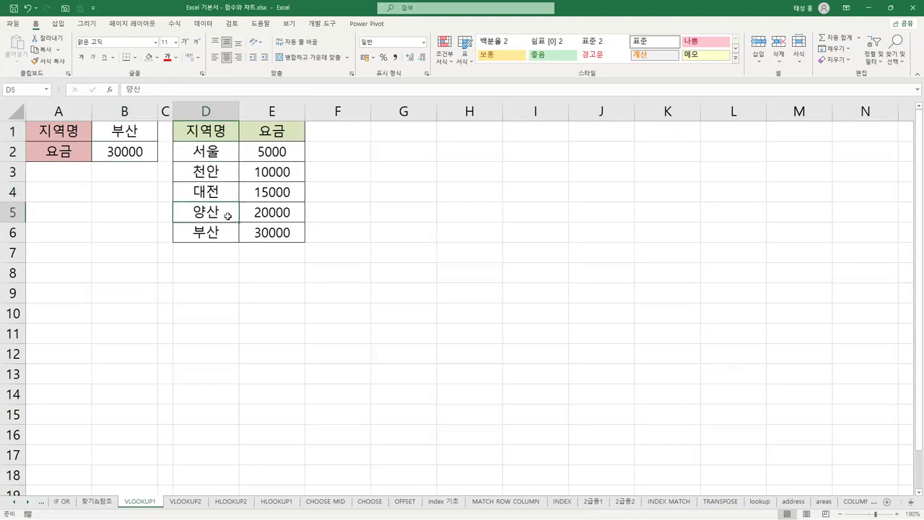
pyautogui.click(226, 231)
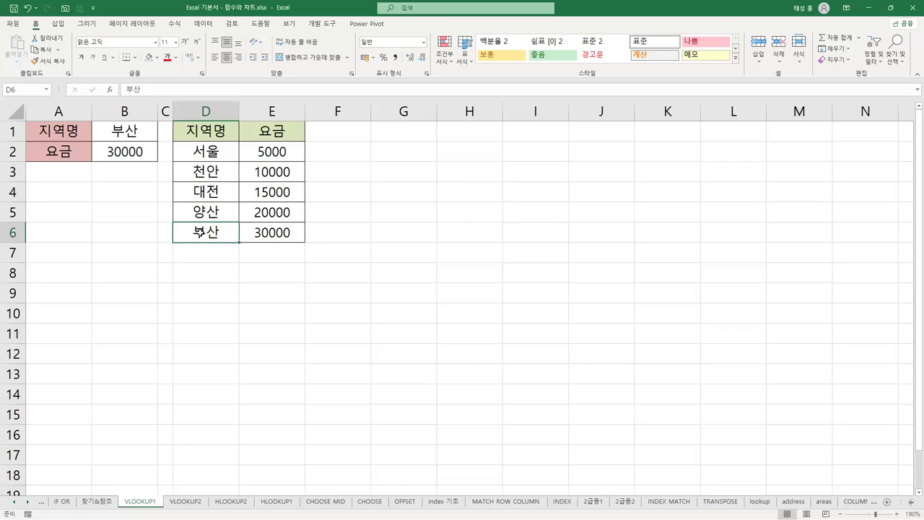
# - Open B2's VLOOKUP formula and highlight its B1 and D1:E6 arguments and the matching region 부산 in D6
pyautogui.click(139, 152)
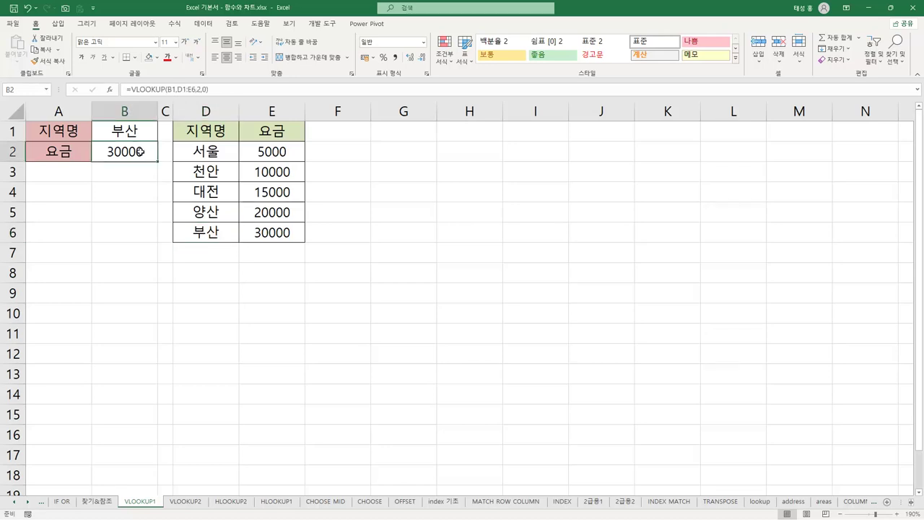
pyautogui.doubleClick(140, 152)
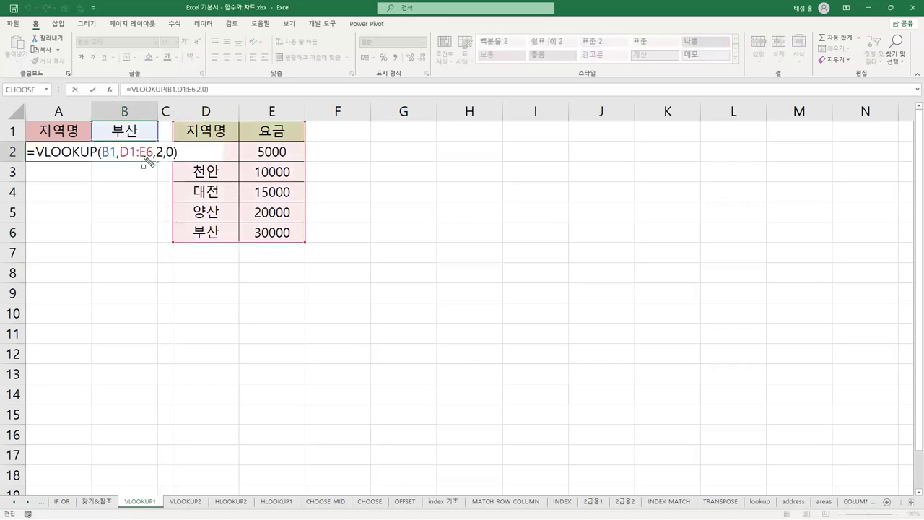
pyautogui.doubleClick(105, 152)
pyautogui.moveTo(119, 150); pyautogui.dragTo(154, 151)
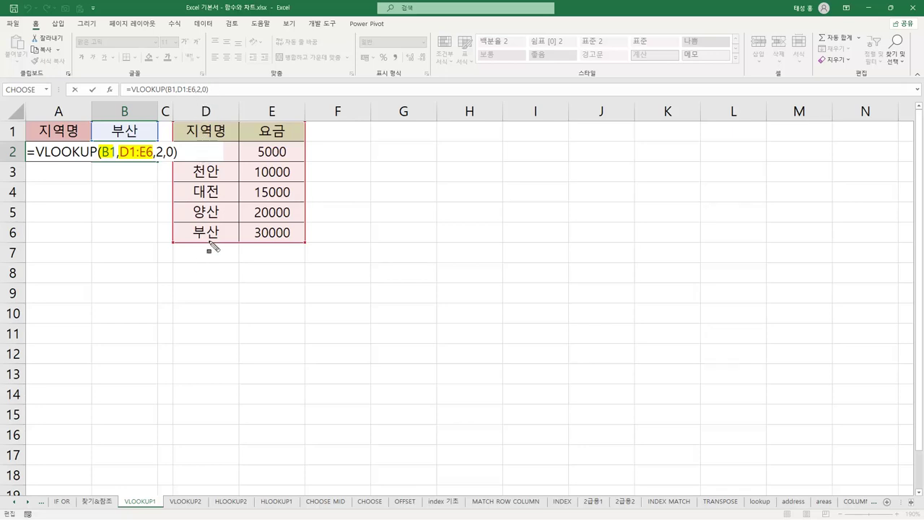
pyautogui.moveTo(189, 231); pyautogui.dragTo(225, 232)
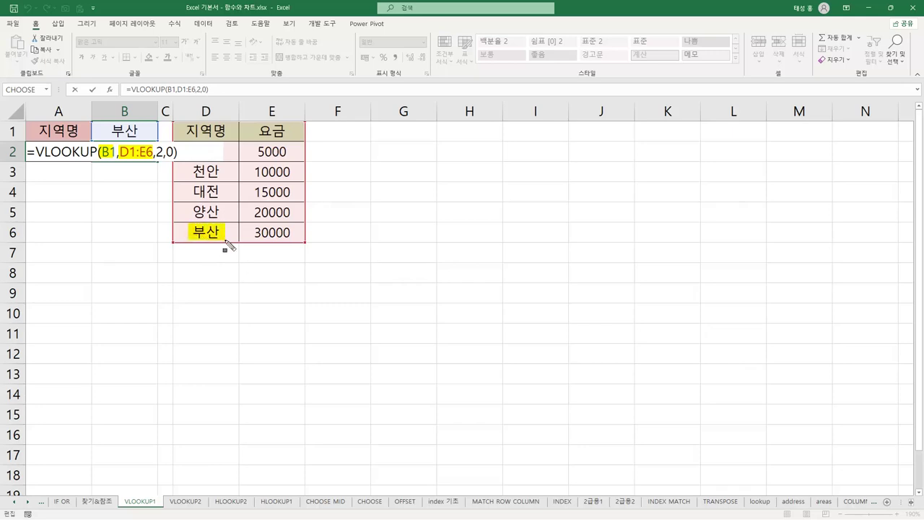
# - Highlight the column number 2, the matching fee in E6 and the 0 argument, then close the VLOOKUP formula and reselect B2
pyautogui.moveTo(157, 147); pyautogui.dragTo(162, 156)
pyautogui.moveTo(253, 233); pyautogui.dragTo(289, 233)
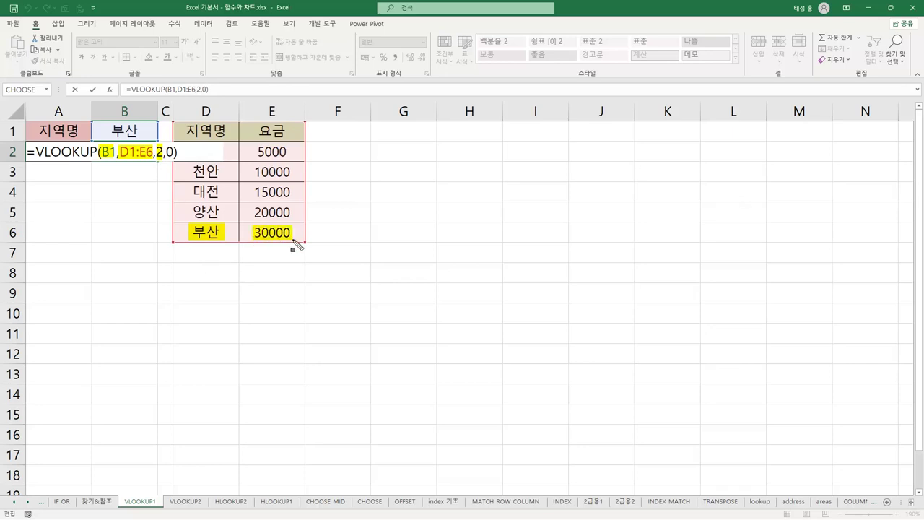
pyautogui.moveTo(166, 152); pyautogui.dragTo(174, 153)
pyautogui.press('Escape')
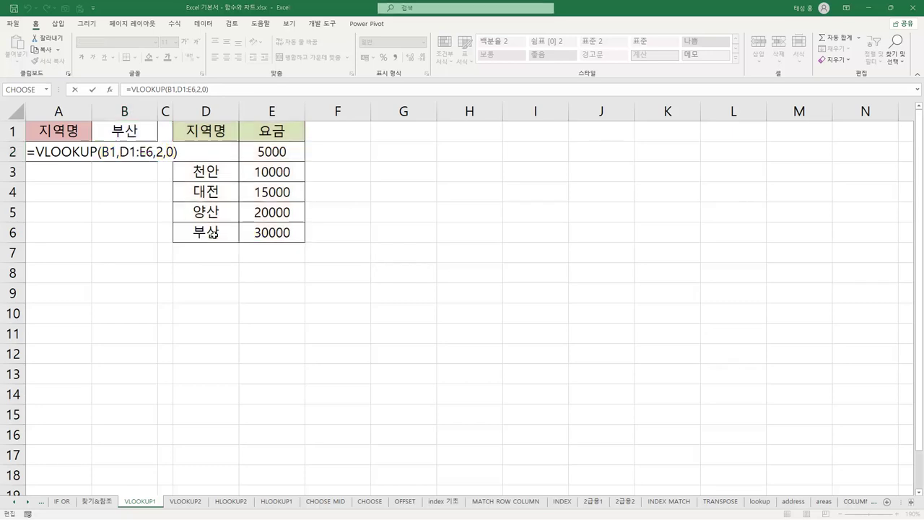
pyautogui.press('Return')
pyautogui.click(143, 151)
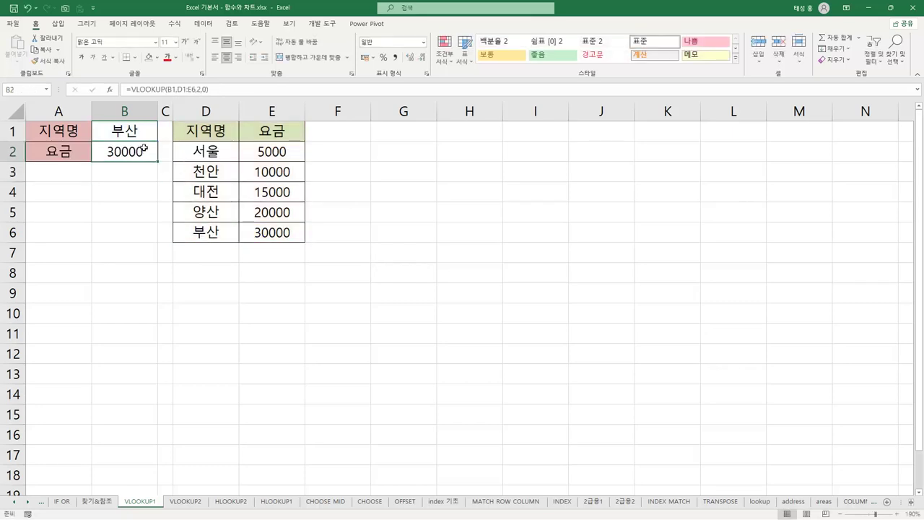
# - Retrace the lookup from B1 down the region column of the fee table to 부산 in D6
pyautogui.click(143, 135)
pyautogui.click(217, 134)
pyautogui.click(218, 149)
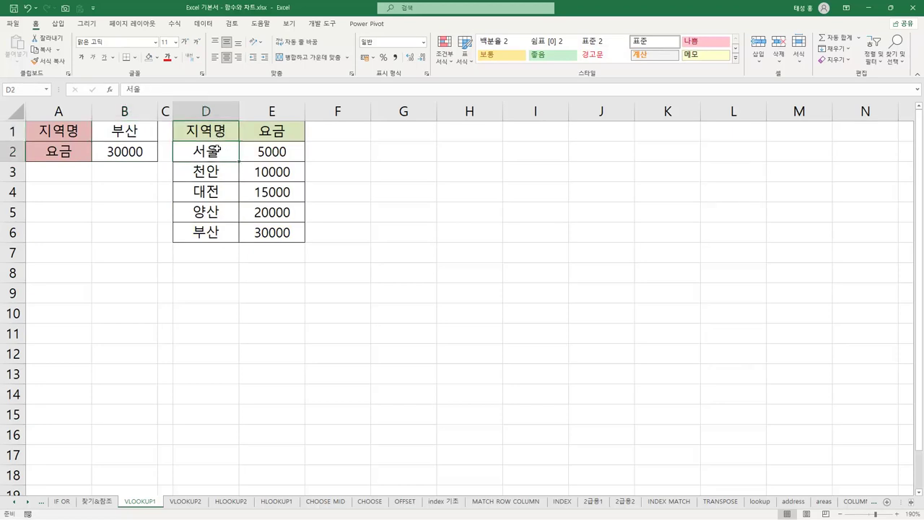
pyautogui.click(211, 189)
pyautogui.click(215, 209)
pyautogui.click(221, 232)
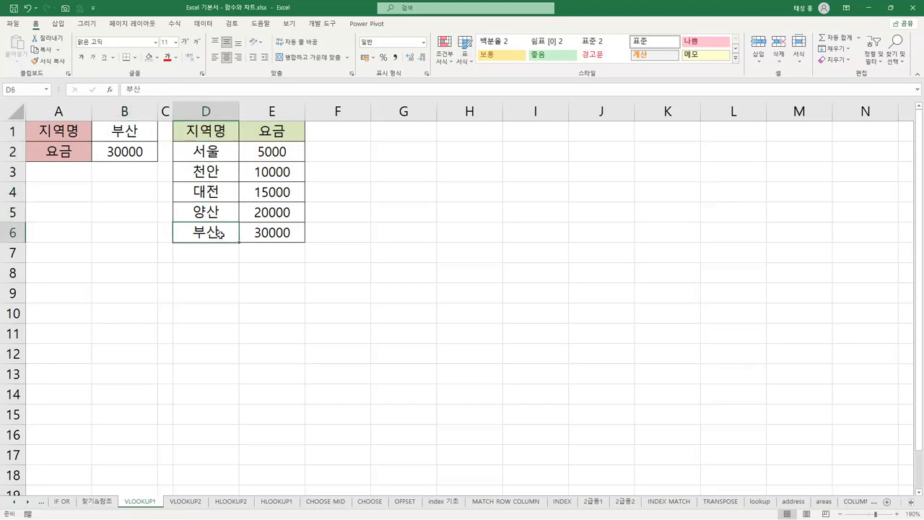
# - Check the matching fee in E6 of the fee table and reselect the VLOOKUP result in B2
pyautogui.click(286, 232)
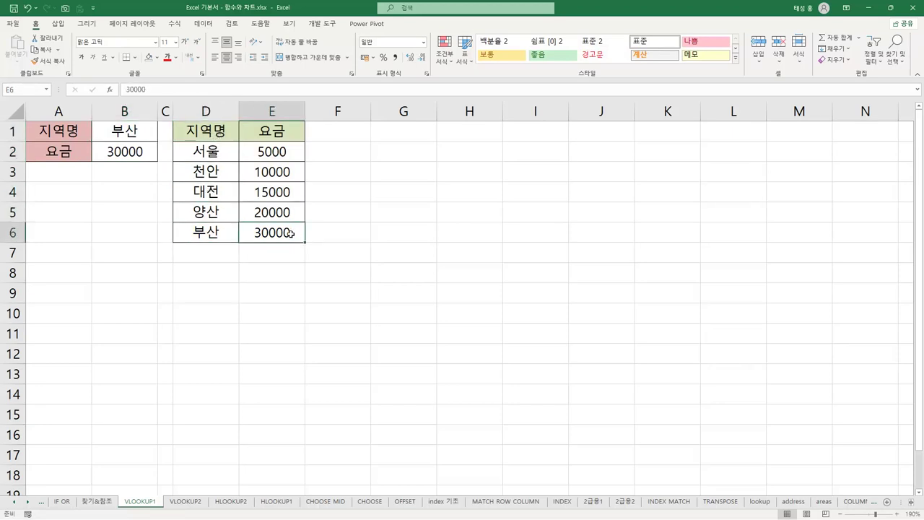
pyautogui.click(142, 152)
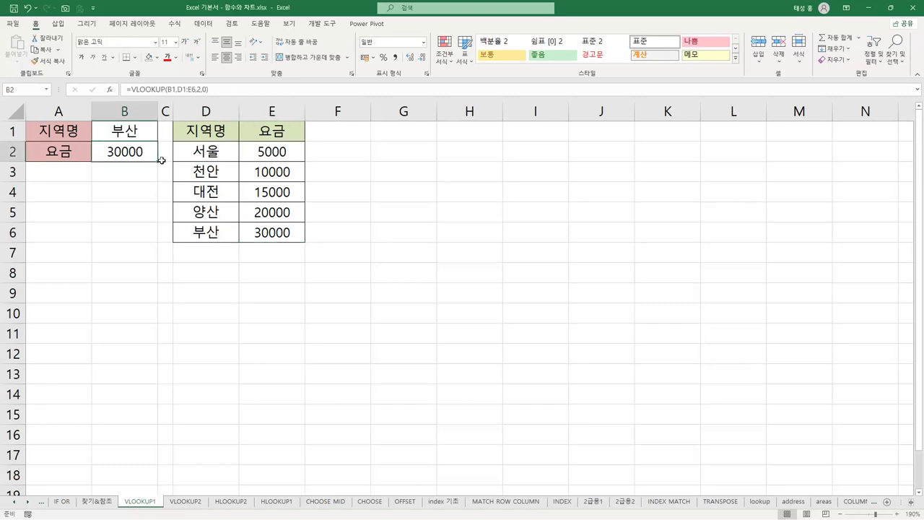
# - On the HLOOKUP2 sheet, open B2's HLOOKUP formula to view its arguments, then close it
pyautogui.click(231, 501)
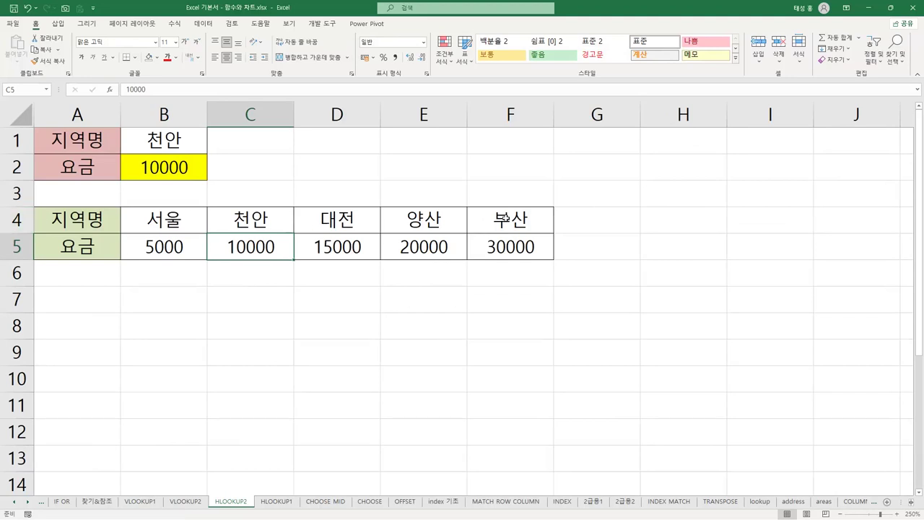
pyautogui.click(179, 174)
pyautogui.doubleClick(182, 173)
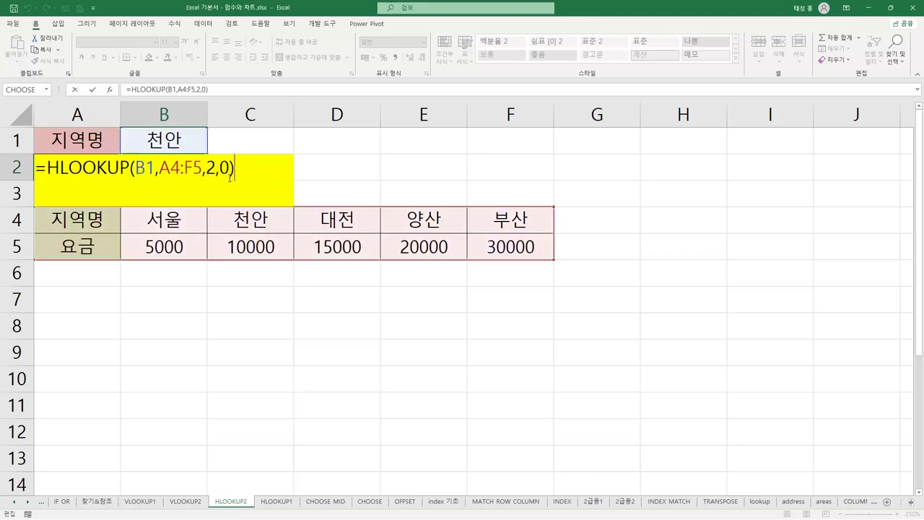
pyautogui.press('Return')
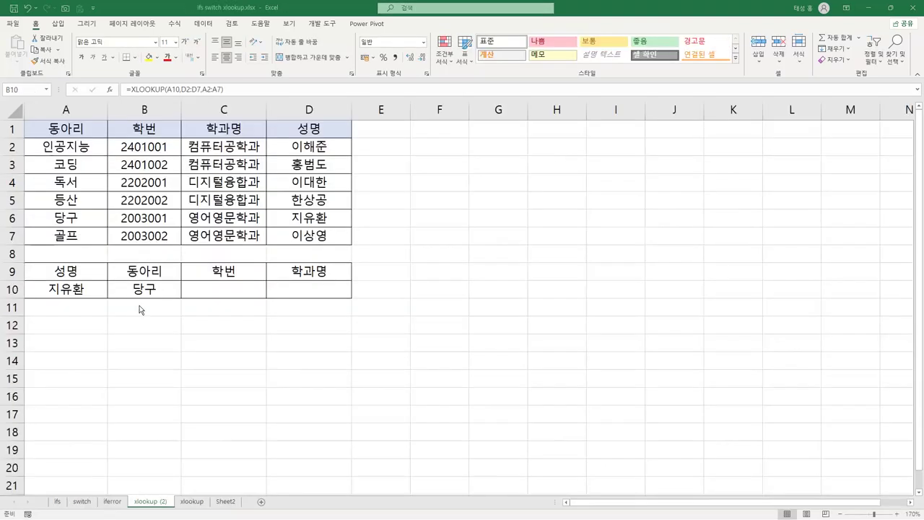
# - On the xlookup (2) sheet, compare the lookup name in A10 with the XLOOKUP result in B10
pyautogui.click(159, 292)
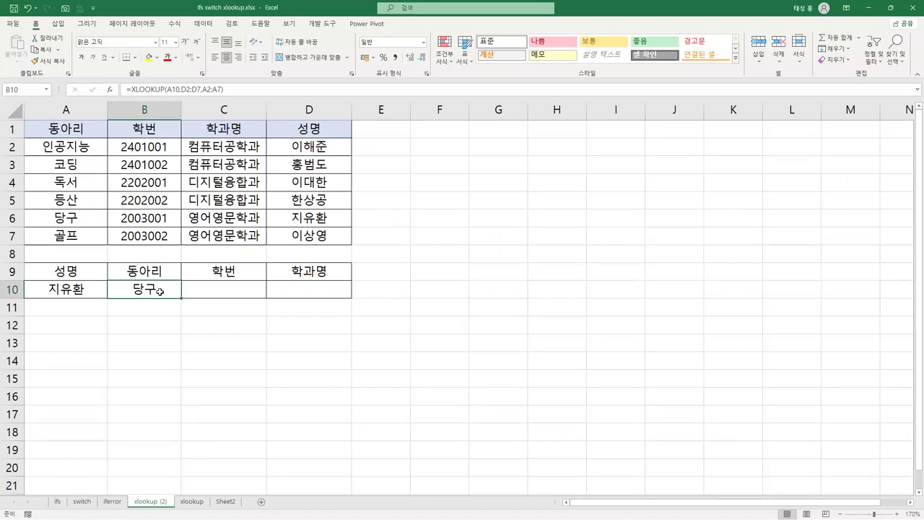
pyautogui.click(79, 288)
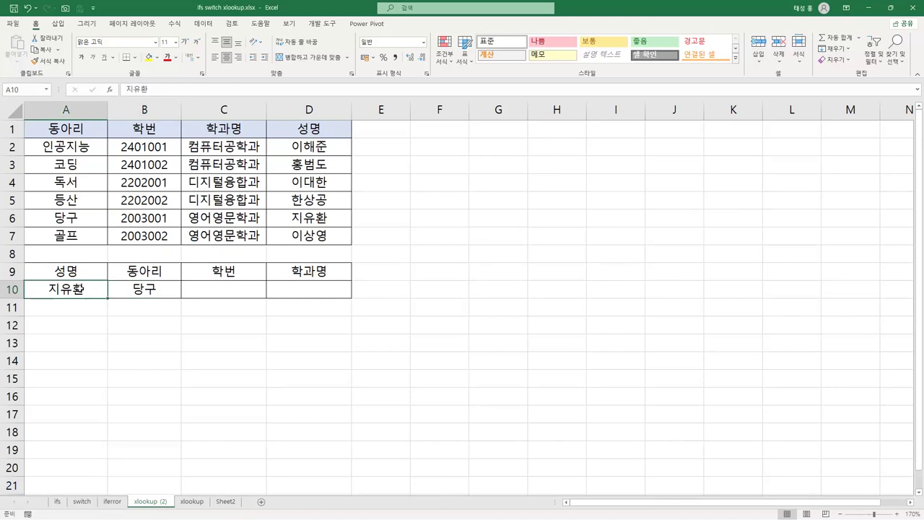
pyautogui.click(158, 289)
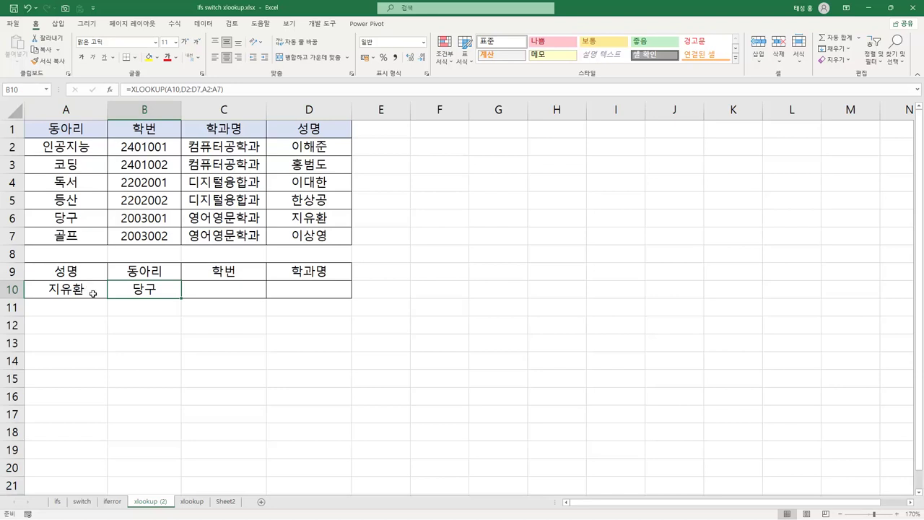
# - Open B10's XLOOKUP formula and highlight the function name, its A10 and D2:D7 arguments, and the matching name in D6
pyautogui.press('F2')
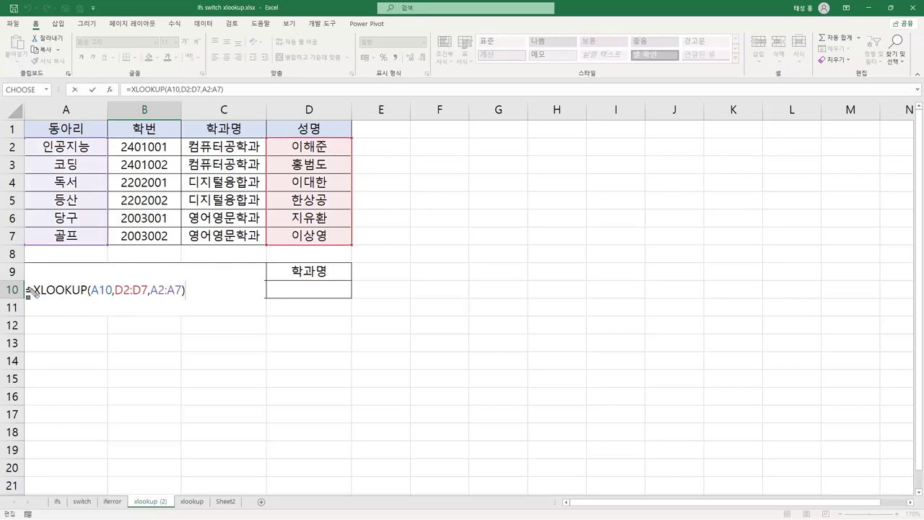
pyautogui.moveTo(30, 290); pyautogui.dragTo(110, 301)
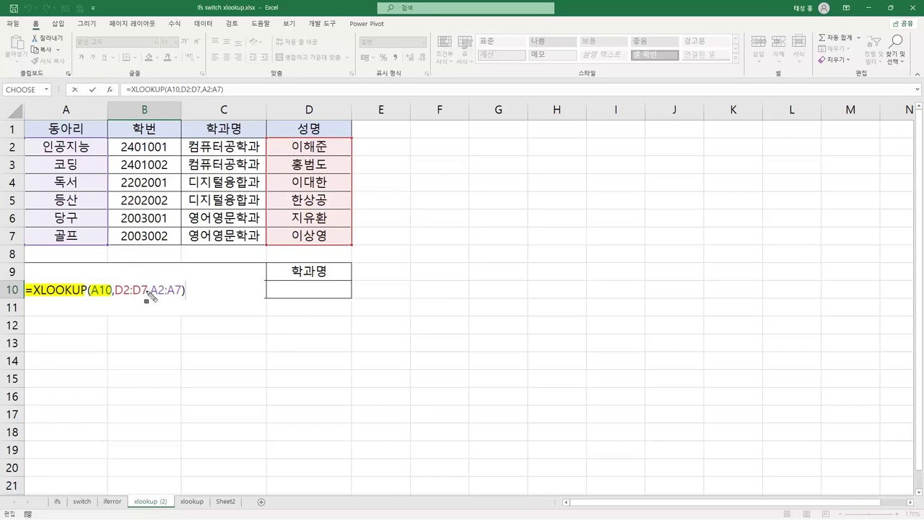
pyautogui.moveTo(91, 291); pyautogui.dragTo(149, 302)
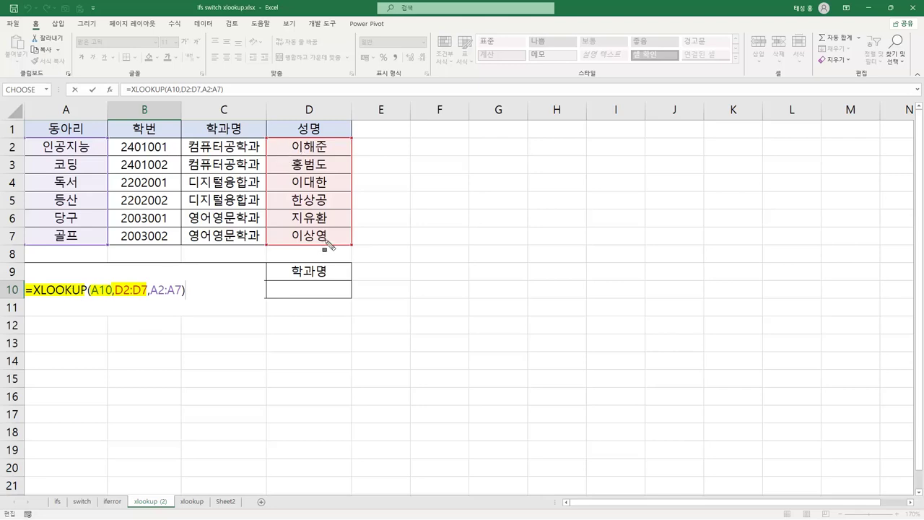
pyautogui.moveTo(288, 217); pyautogui.dragTo(331, 218)
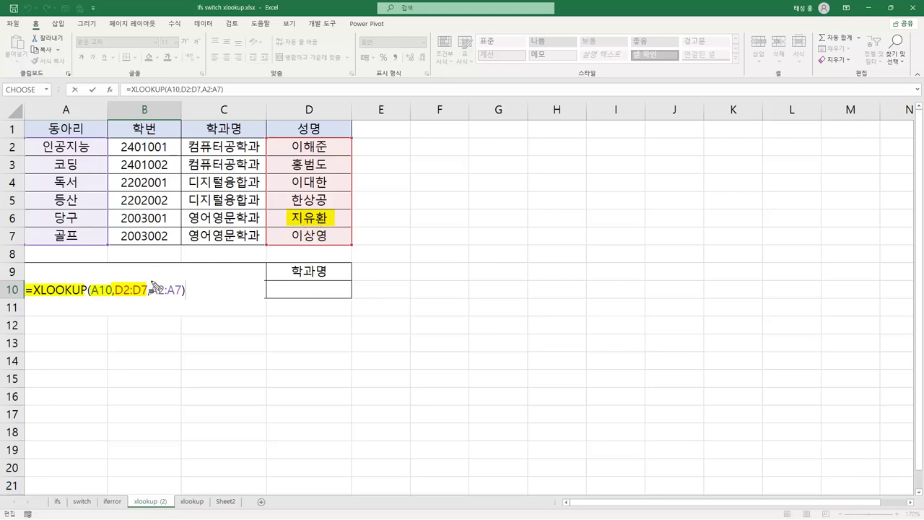
# - Highlight the A2:A7 return range and the matching club 당구 in A6, then close the formula and reselect B10
pyautogui.moveTo(149, 290); pyautogui.dragTo(186, 290)
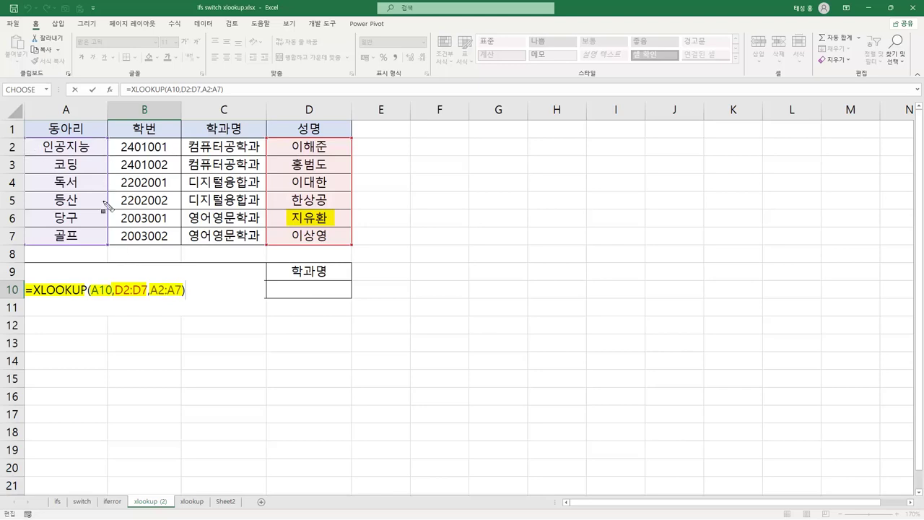
pyautogui.moveTo(49, 217); pyautogui.dragTo(83, 217)
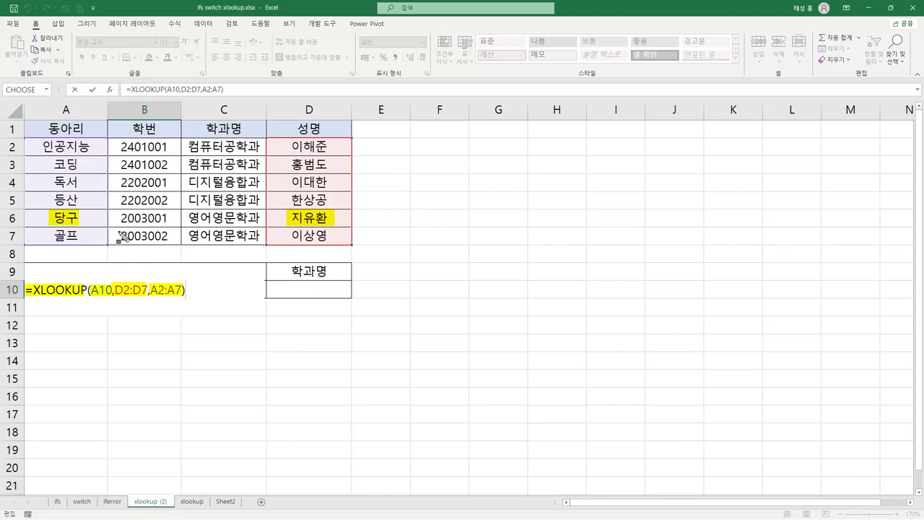
pyautogui.press('Escape')
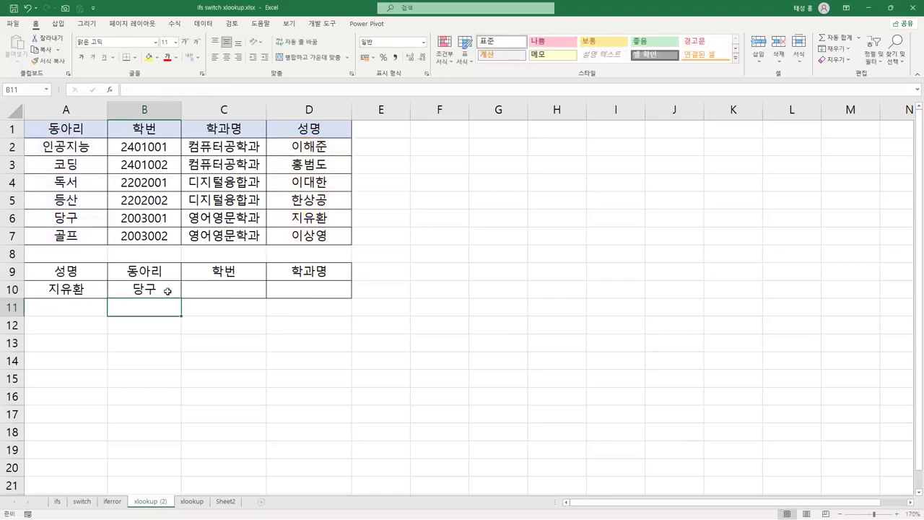
pyautogui.click(167, 291)
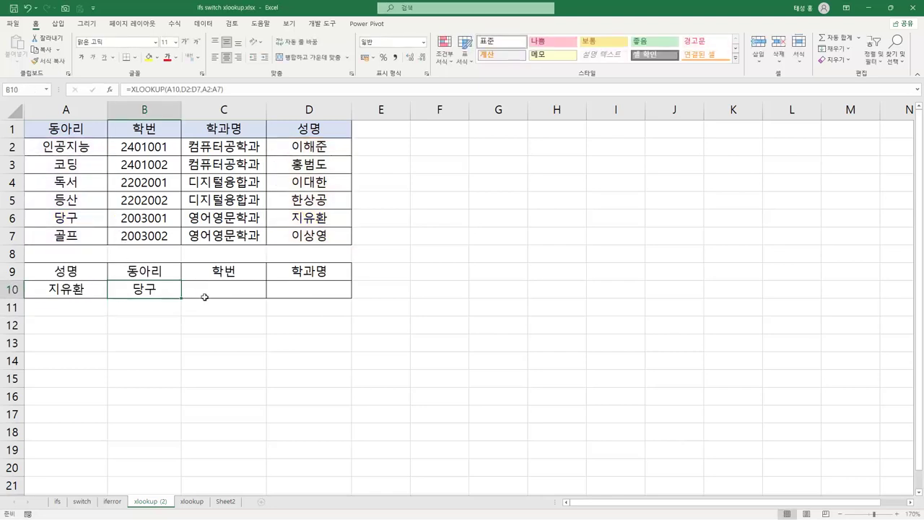
# - On the xlookup sheet, open B10's formula, highlight its A10, D2:D7 and A2:C7 arguments, and close it
pyautogui.click(192, 501)
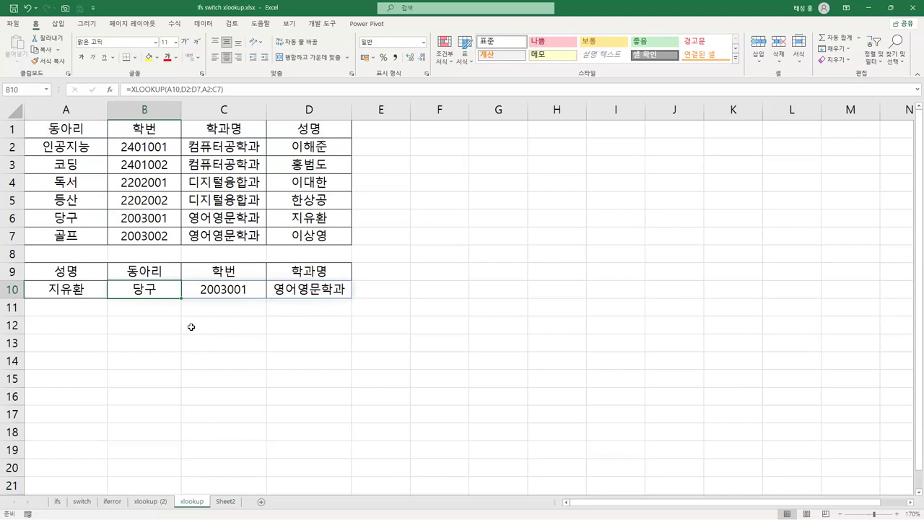
pyautogui.press('F2')
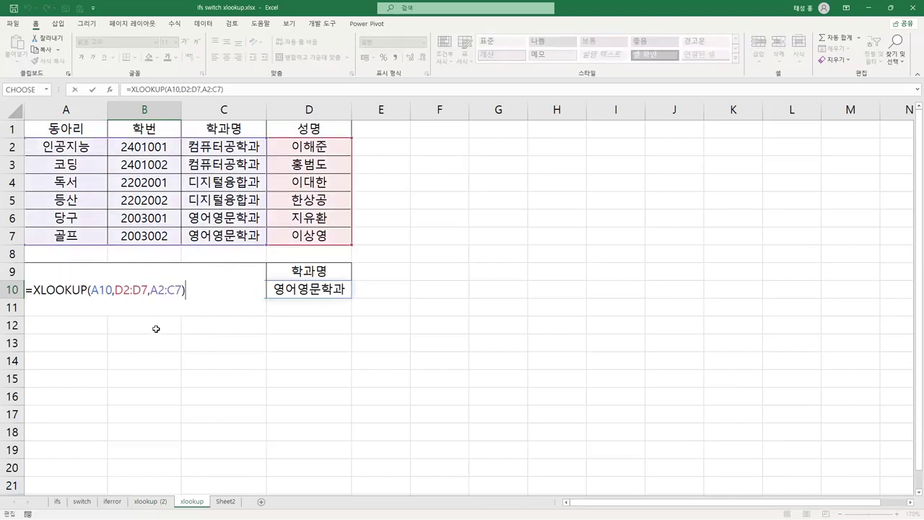
pyautogui.doubleClick(95, 293)
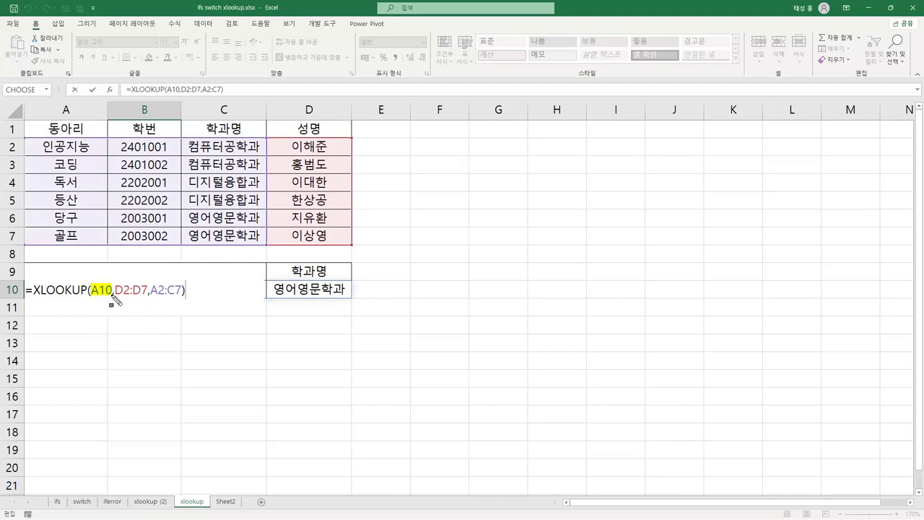
pyautogui.moveTo(113, 299); pyautogui.dragTo(181, 298)
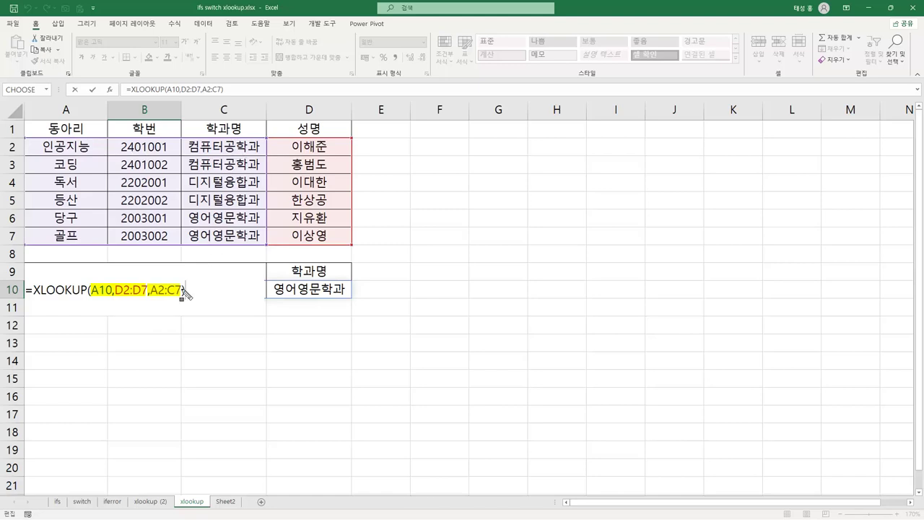
pyautogui.press('Return')
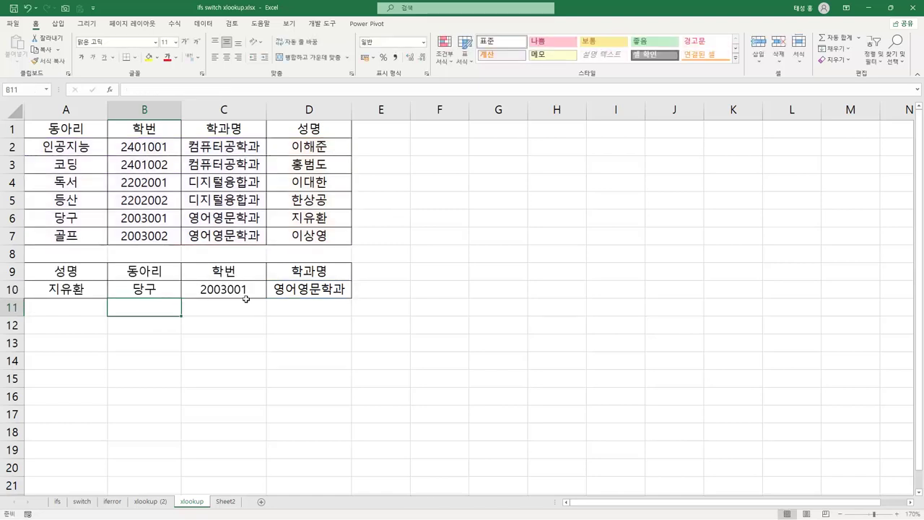
# - Check the spilled XLOOKUP results in C10 and D10 and return to the source formula in B10
pyautogui.click(226, 291)
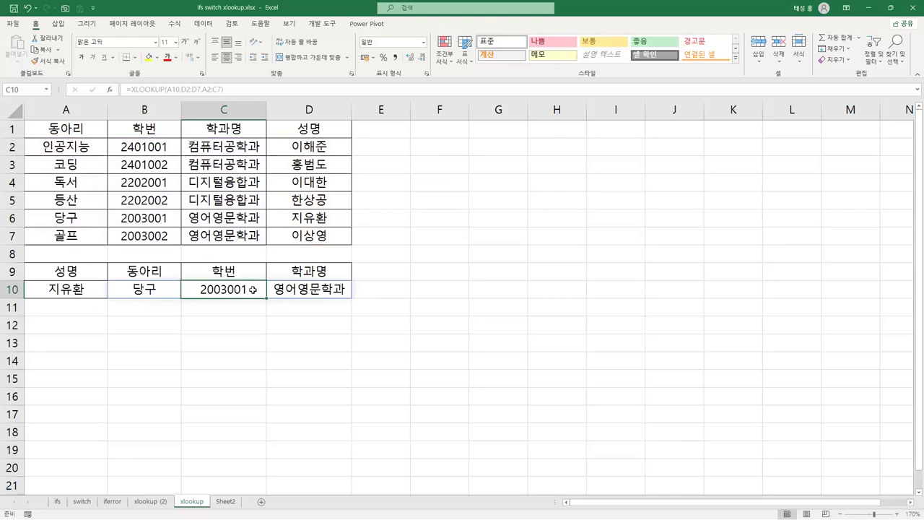
pyautogui.click(306, 289)
pyautogui.click(167, 292)
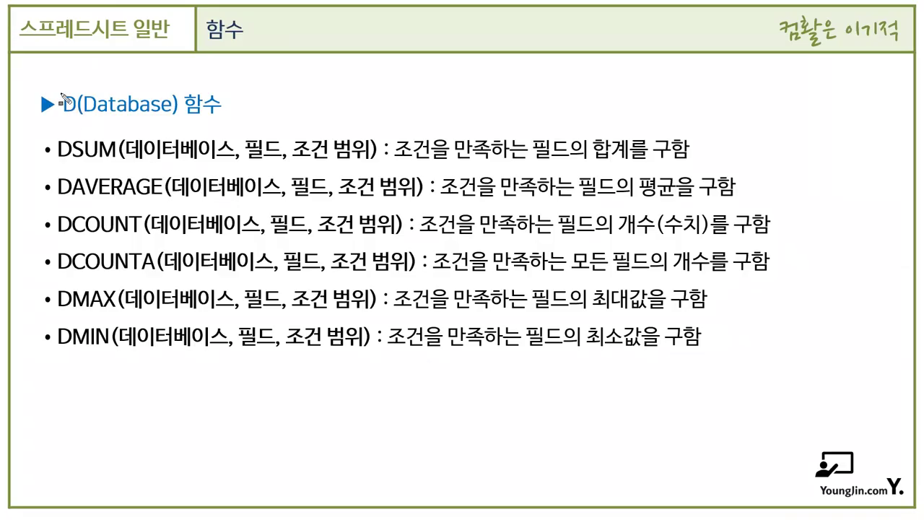
pyautogui.moveTo(62, 94)
pyautogui.mouseDown()
pyautogui.moveTo(64, 109)
pyautogui.moveTo(225, 119)
pyautogui.mouseUp()
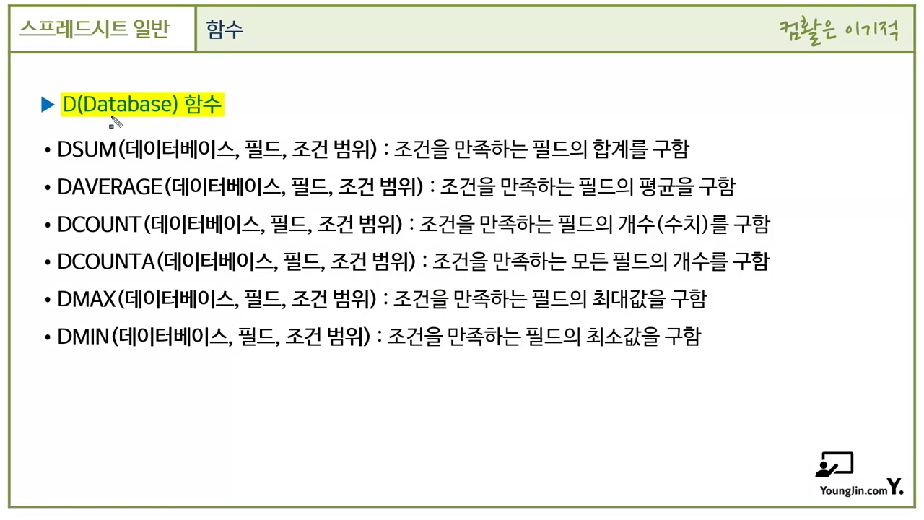
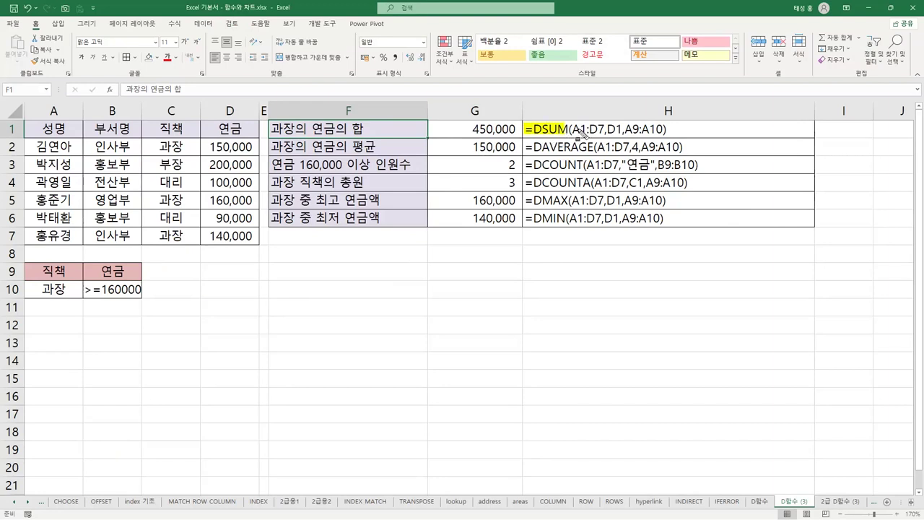
# - On the D함수 (3) sheet, highlight DSUM's A1:D7 and D1 arguments, briefly mark the data table, and highlight the 연금 header in D1
pyautogui.moveTo(572, 131); pyautogui.dragTo(605, 131)
pyautogui.moveTo(29, 129)
pyautogui.mouseDown()
pyautogui.moveTo(254, 130)
pyautogui.moveTo(262, 247)
pyautogui.mouseUp()
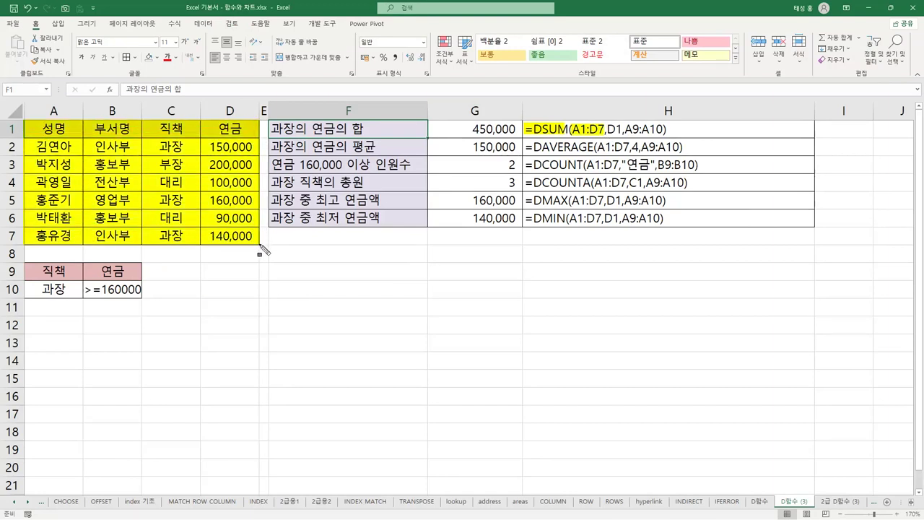
pyautogui.hotkey('ctrl', 'z')
pyautogui.moveTo(610, 128); pyautogui.dragTo(623, 130)
pyautogui.moveTo(211, 124); pyautogui.dragTo(245, 136)
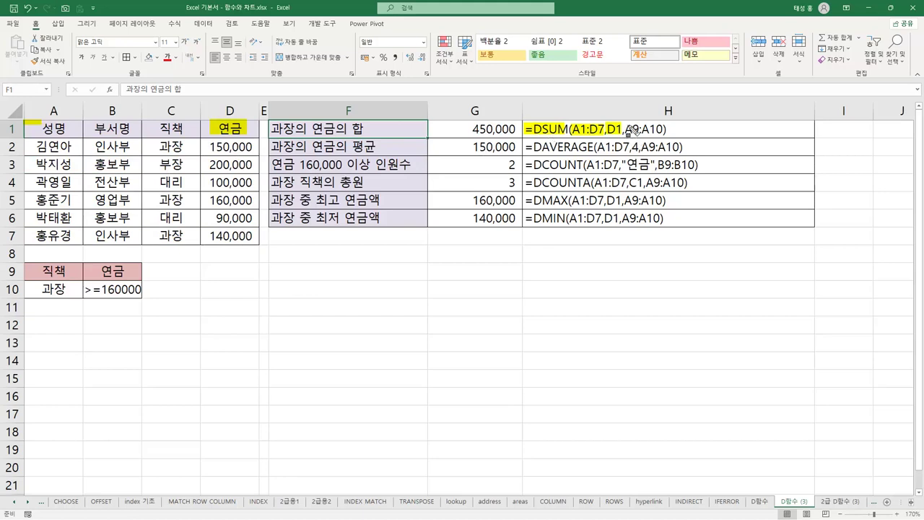
# - Highlight DSUM's A9:A10 criteria argument, the 직책 and 과장 criteria cells, and the 과장의 연금의 합 label in F1
pyautogui.moveTo(625, 132); pyautogui.dragTo(664, 133)
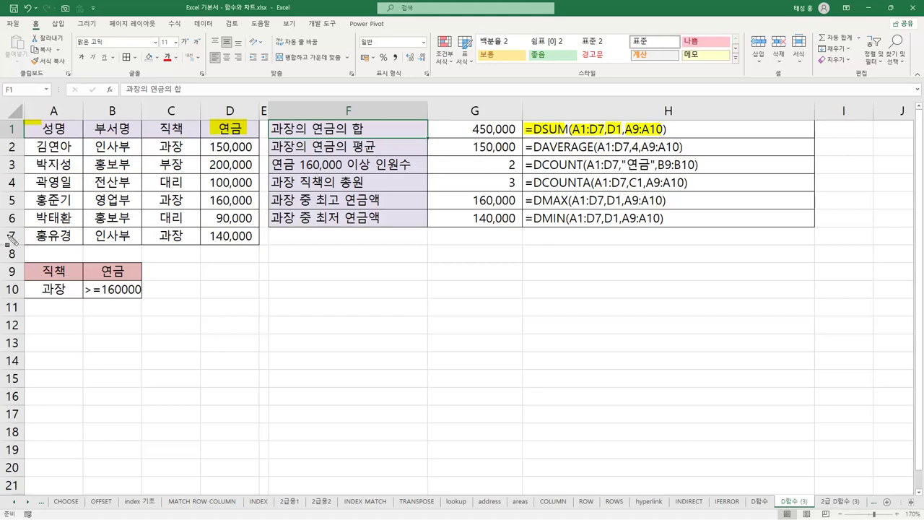
pyautogui.moveTo(37, 272)
pyautogui.mouseDown()
pyautogui.moveTo(91, 288)
pyautogui.moveTo(82, 304)
pyautogui.mouseUp()
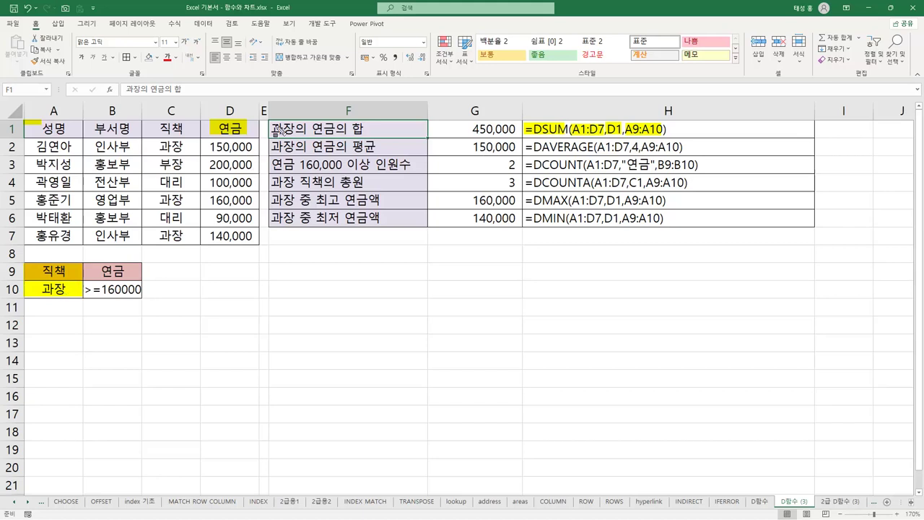
pyautogui.moveTo(273, 128); pyautogui.dragTo(368, 135)
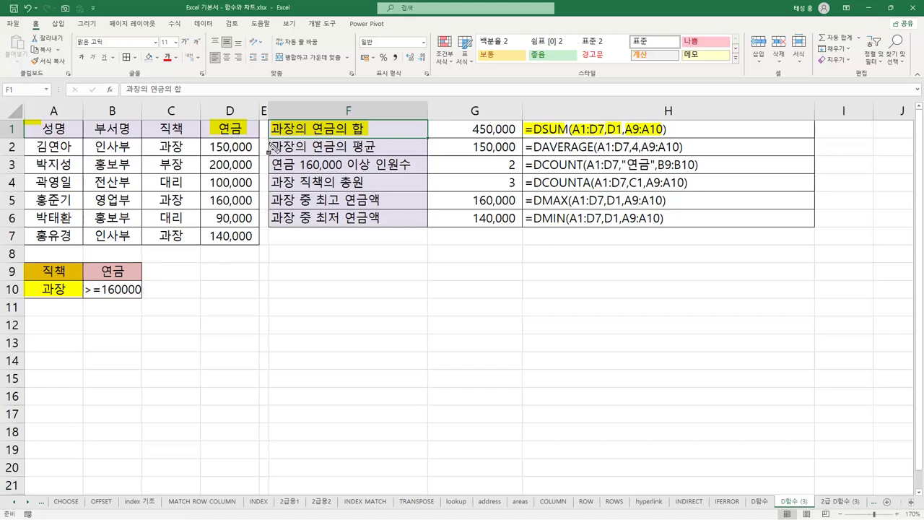
# - Highlight the 과장의 연금의 평균 label and DAVERAGE's A1:D7 and A9:A10 arguments, underlining its field number 4 and DSUM's D1
pyautogui.moveTo(273, 148); pyautogui.dragTo(376, 148)
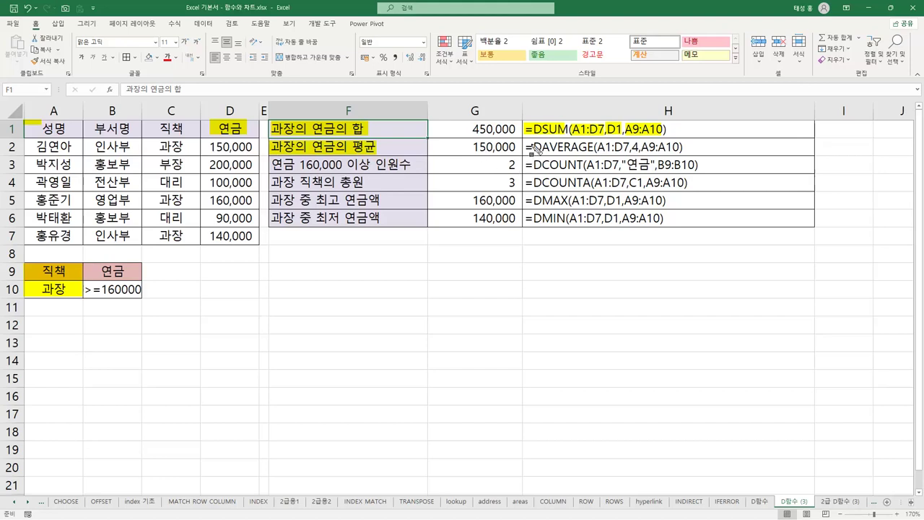
pyautogui.moveTo(525, 147); pyautogui.dragTo(630, 149)
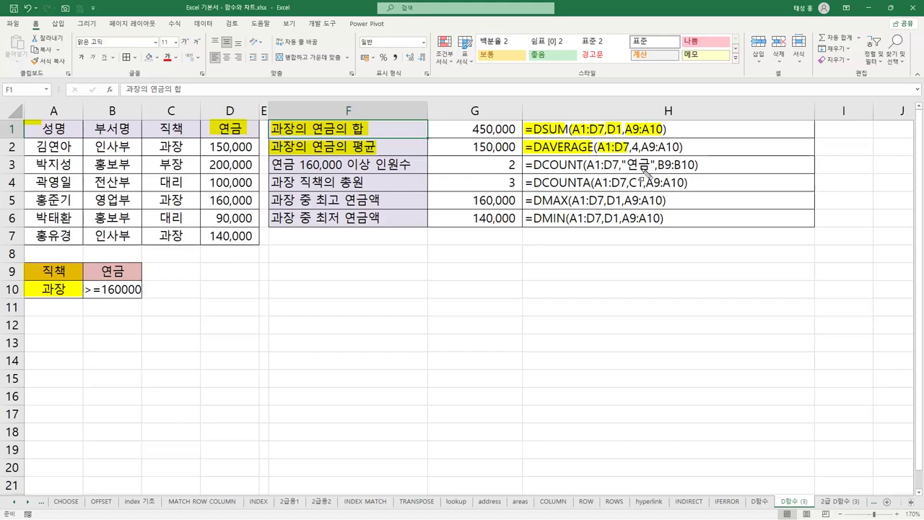
pyautogui.moveTo(630, 151); pyautogui.dragTo(640, 152)
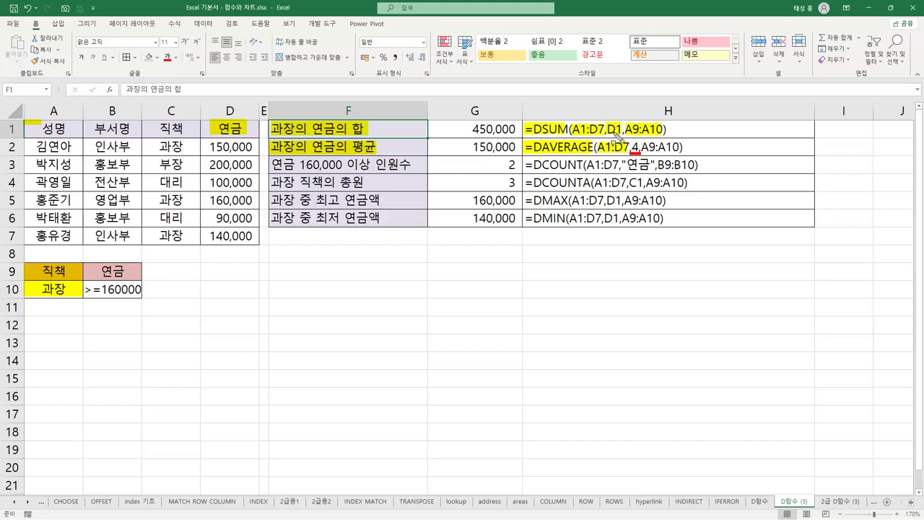
pyautogui.moveTo(605, 134); pyautogui.dragTo(621, 134)
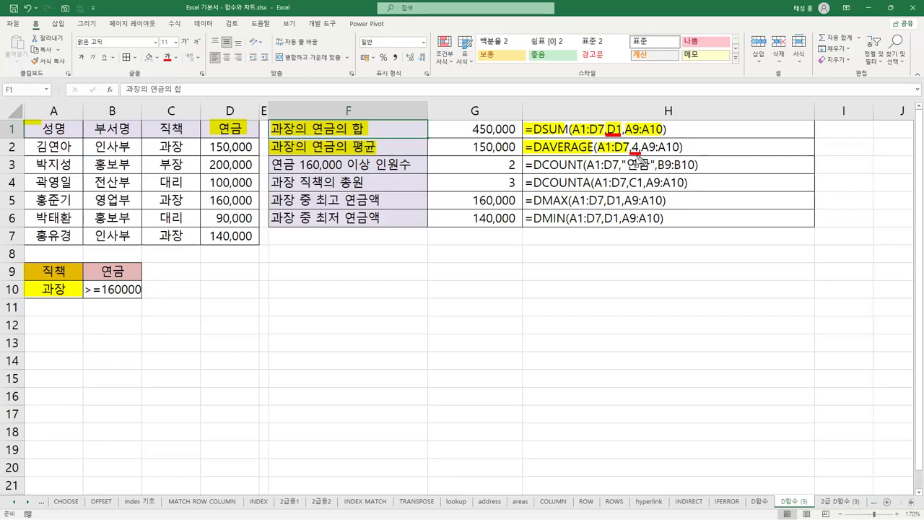
pyautogui.moveTo(642, 147); pyautogui.dragTo(681, 147)
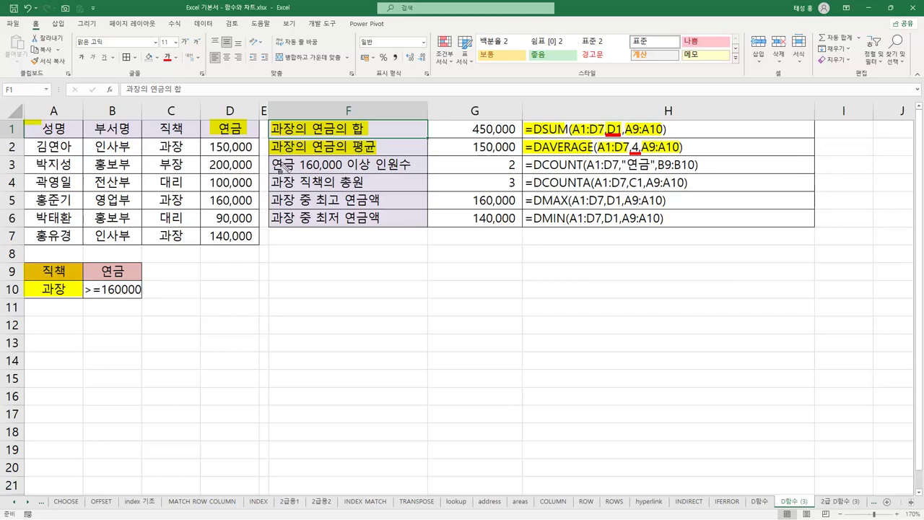
# - Highlight the 연금 160,000 이상 인원수 label, DCOUNT's A1:D7 and B9:B10 arguments and the B9:B10 criteria cells, underlining its "연금" field
pyautogui.moveTo(273, 165); pyautogui.dragTo(342, 165)
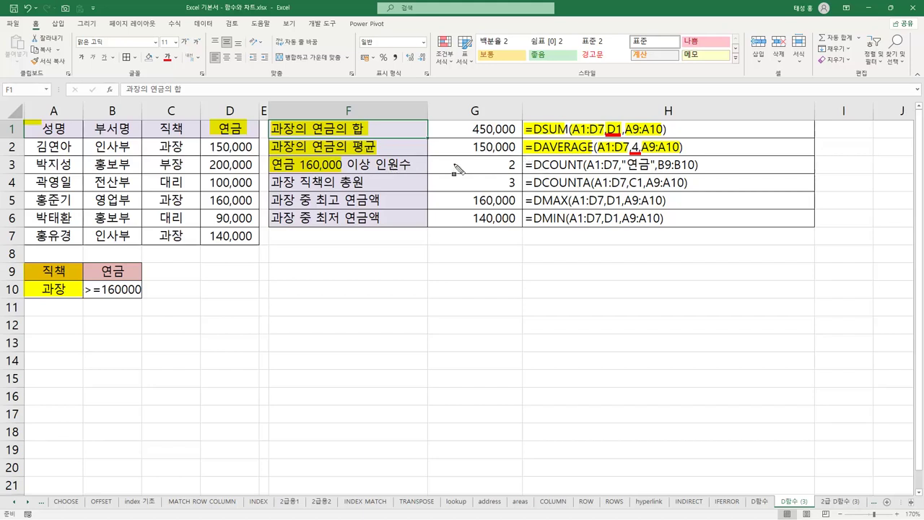
pyautogui.moveTo(523, 166); pyautogui.dragTo(653, 166)
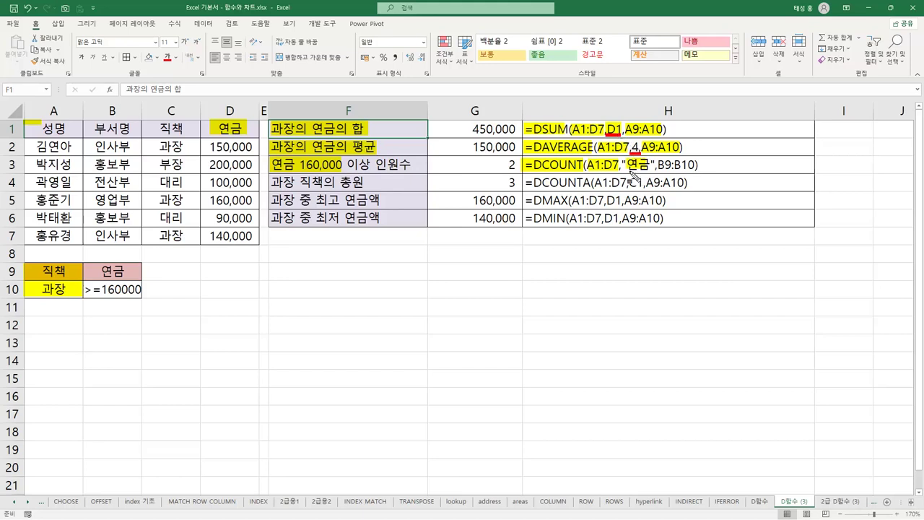
pyautogui.moveTo(629, 171); pyautogui.dragTo(649, 172)
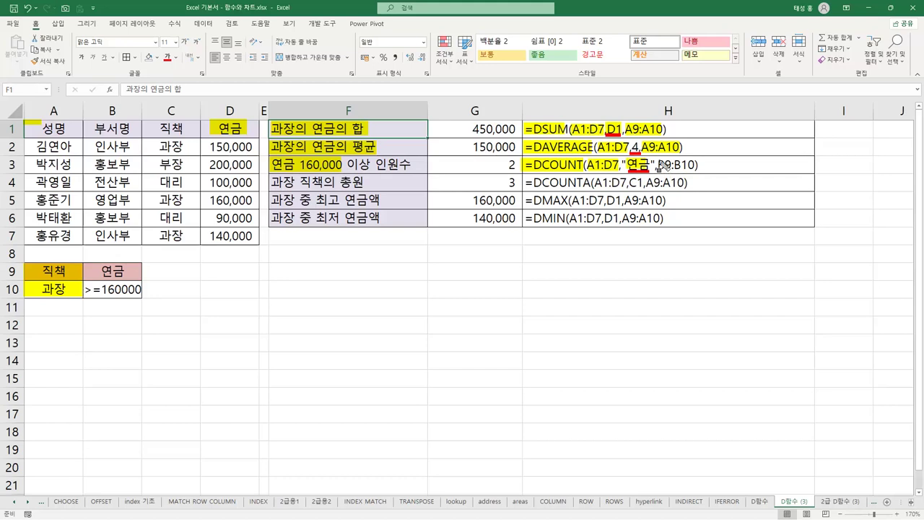
pyautogui.moveTo(659, 164); pyautogui.dragTo(699, 165)
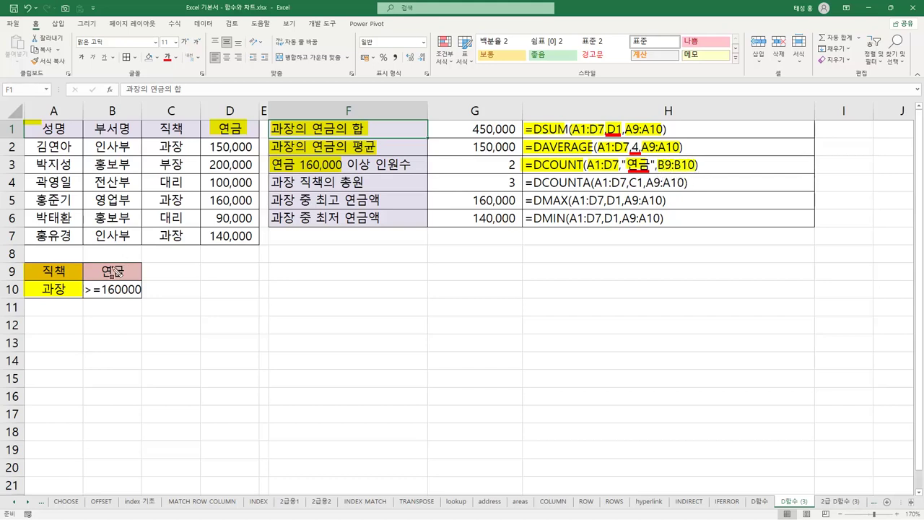
pyautogui.moveTo(84, 267)
pyautogui.mouseDown()
pyautogui.moveTo(94, 292)
pyautogui.moveTo(147, 306)
pyautogui.mouseUp()
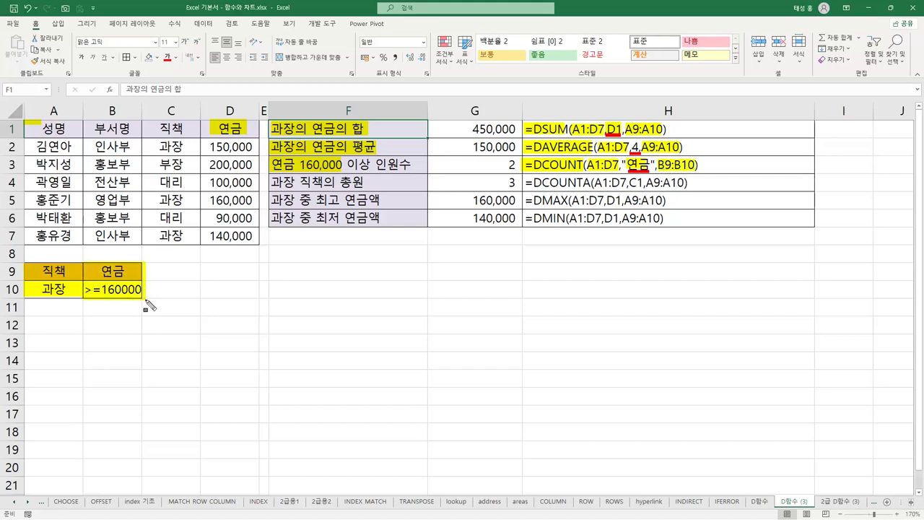
pyautogui.moveTo(347, 165); pyautogui.dragTo(378, 165)
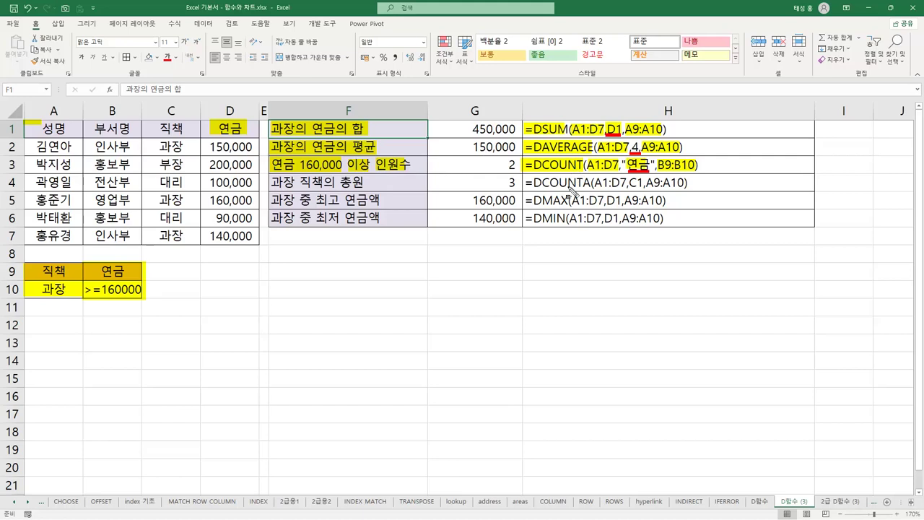
# - Highlight the 과장 직책의 총원 label, DCOUNTA with its C1 and A9:A10 arguments, and the 직책 header in C1
pyautogui.moveTo(273, 184); pyautogui.dragTo(365, 184)
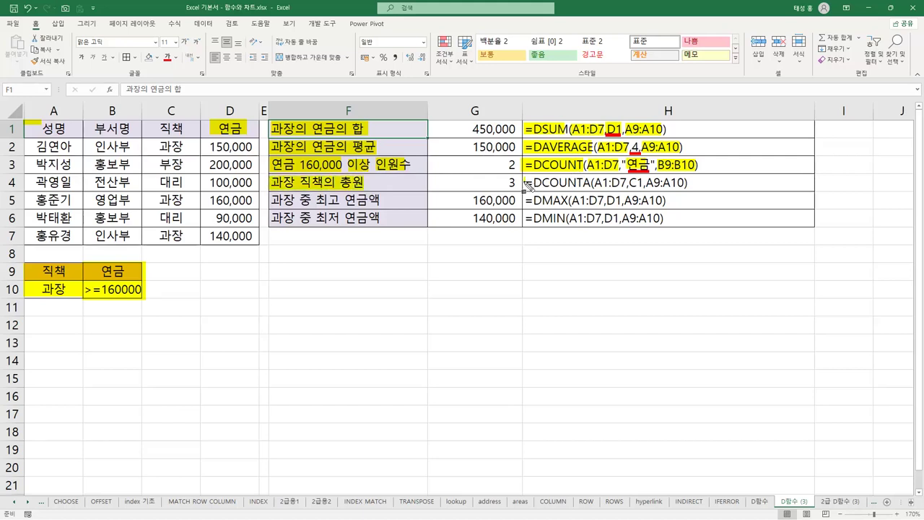
pyautogui.moveTo(526, 184); pyautogui.dragTo(588, 185)
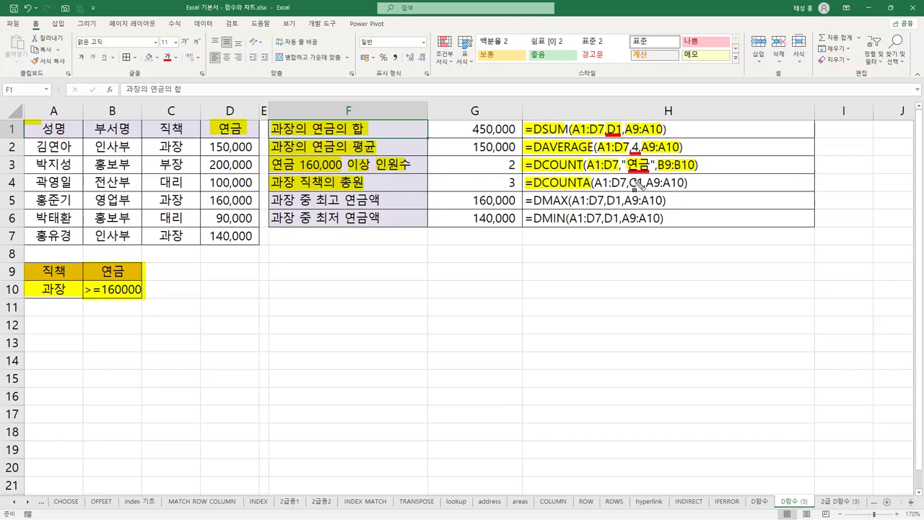
pyautogui.moveTo(160, 128); pyautogui.dragTo(185, 128)
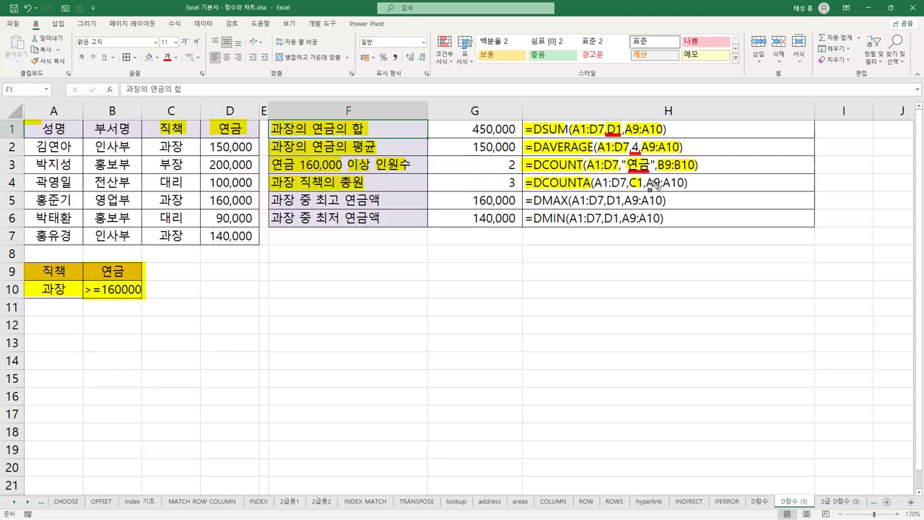
pyautogui.moveTo(651, 184); pyautogui.dragTo(687, 183)
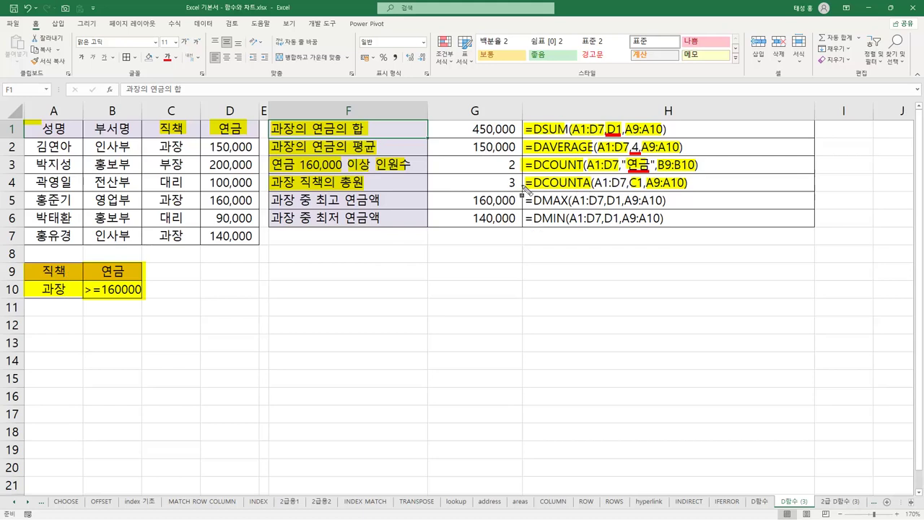
# - Highlight the 과장 중 최고 연금액 and 과장 중 최저 연금액 labels, the DMAX and DMIN names and their D1 field arguments
pyautogui.moveTo(271, 199); pyautogui.dragTo(383, 202)
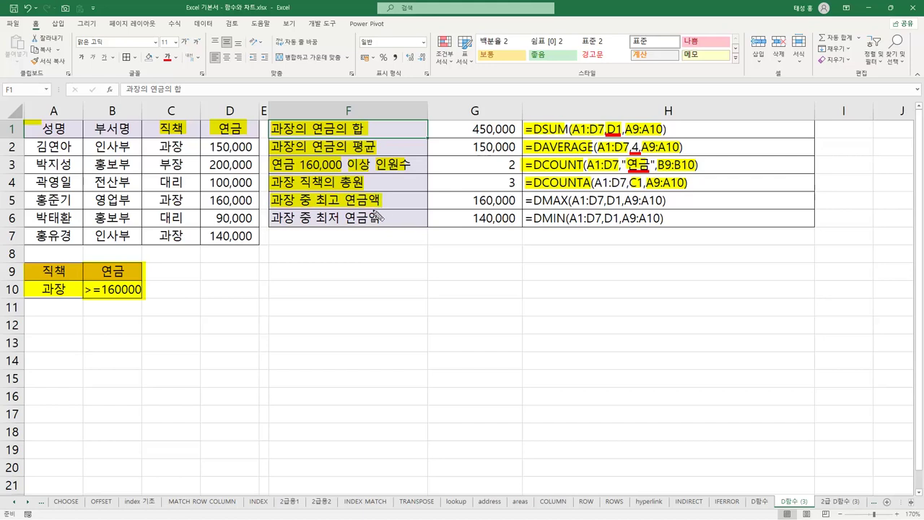
pyautogui.moveTo(273, 218); pyautogui.dragTo(380, 218)
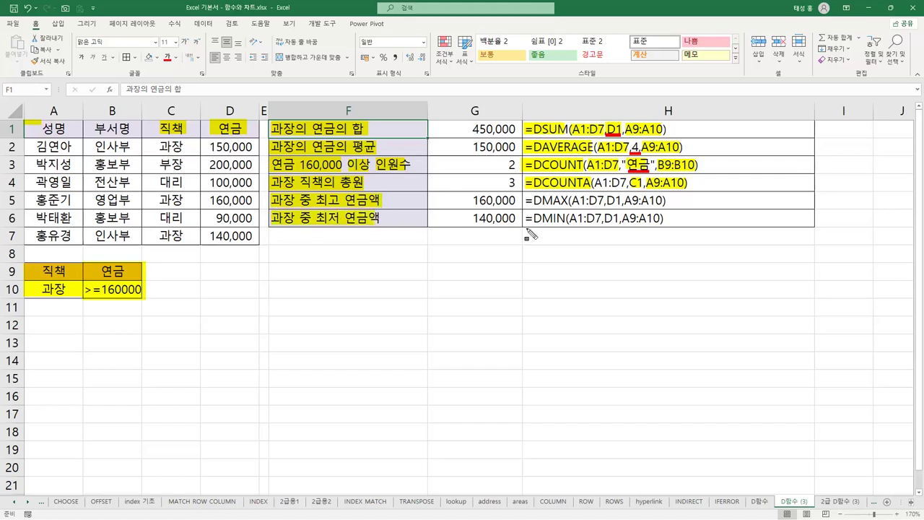
pyautogui.moveTo(525, 201)
pyautogui.mouseDown()
pyautogui.moveTo(569, 203)
pyautogui.moveTo(556, 218)
pyautogui.moveTo(567, 218)
pyautogui.mouseUp()
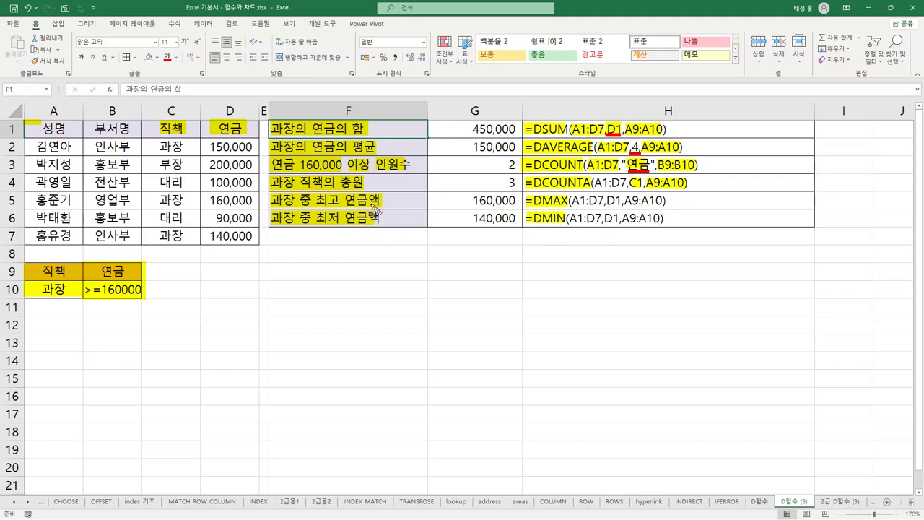
pyautogui.moveTo(608, 200)
pyautogui.mouseDown()
pyautogui.moveTo(621, 200)
pyautogui.moveTo(621, 218)
pyautogui.mouseUp()
# - Box the A9:A10 criteria cells and the matching criteria arguments of DMAX and DMIN, and mark both function names
pyautogui.moveTo(39, 264)
pyautogui.mouseDown()
pyautogui.moveTo(24, 270)
pyautogui.moveTo(77, 302)
pyautogui.mouseUp()
pyautogui.moveTo(623, 195)
pyautogui.mouseDown()
pyautogui.moveTo(653, 226)
pyautogui.moveTo(674, 229)
pyautogui.mouseUp()
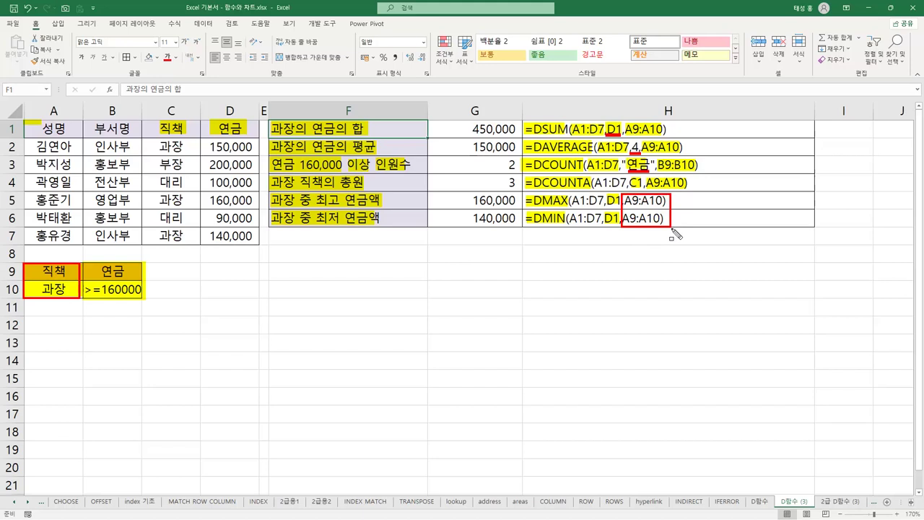
pyautogui.moveTo(534, 207); pyautogui.dragTo(570, 209)
pyautogui.moveTo(544, 226); pyautogui.dragTo(563, 229)
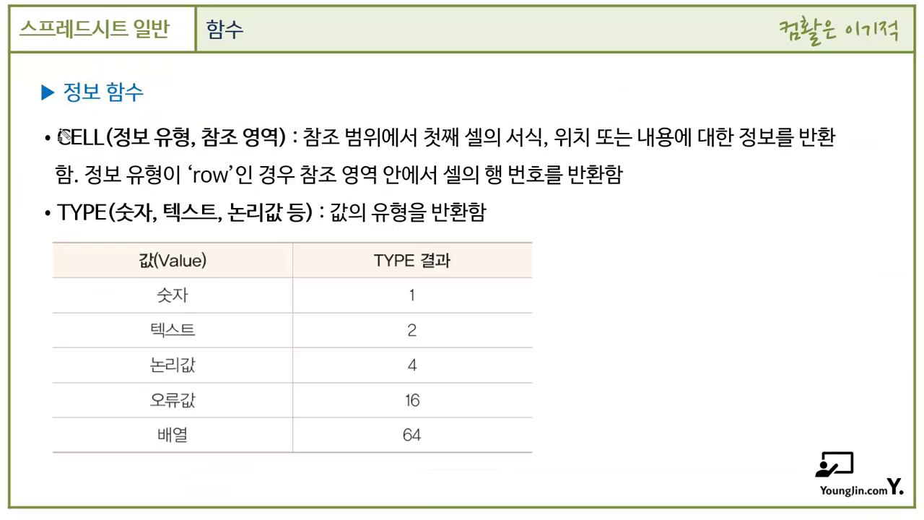
pyautogui.moveTo(57, 130); pyautogui.dragTo(101, 148)
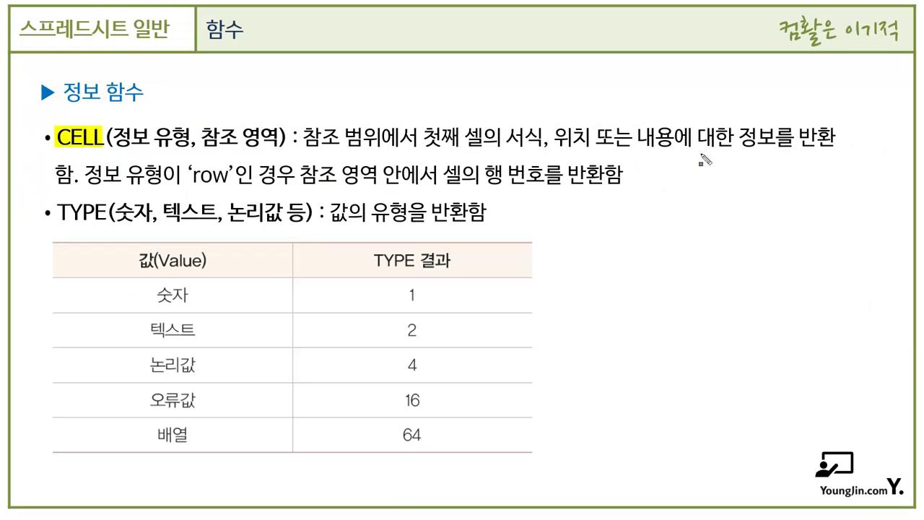
pyautogui.moveTo(740, 136); pyautogui.dragTo(831, 152)
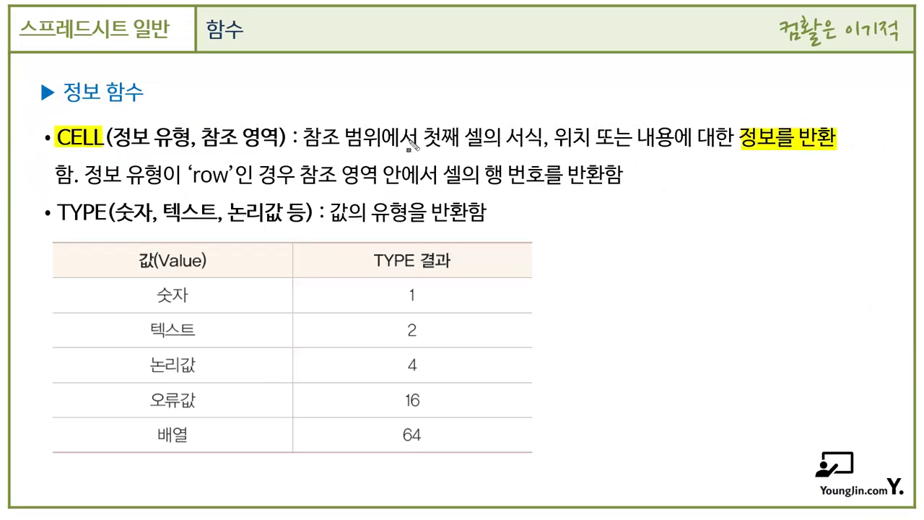
pyautogui.moveTo(112, 136)
pyautogui.mouseDown()
pyautogui.moveTo(190, 149)
pyautogui.moveTo(214, 189)
pyautogui.moveTo(235, 191)
pyautogui.mouseUp()
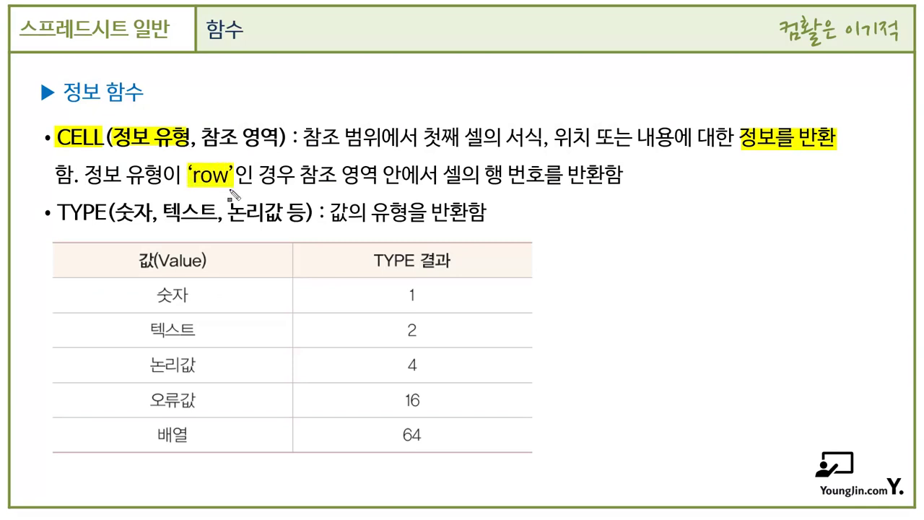
pyautogui.moveTo(201, 136); pyautogui.dragTo(277, 148)
pyautogui.moveTo(442, 177)
pyautogui.mouseDown()
pyautogui.moveTo(461, 189)
pyautogui.moveTo(531, 191)
pyautogui.mouseUp()
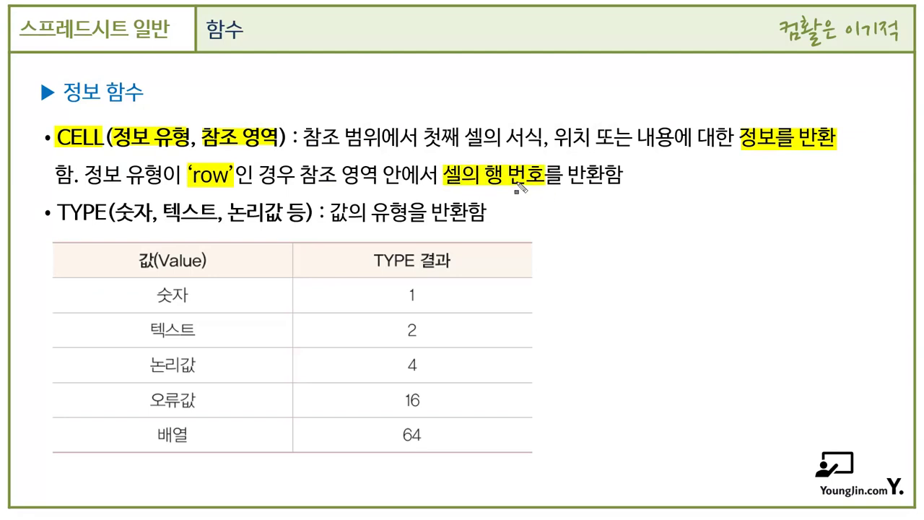
pyautogui.moveTo(50, 211); pyautogui.dragTo(121, 225)
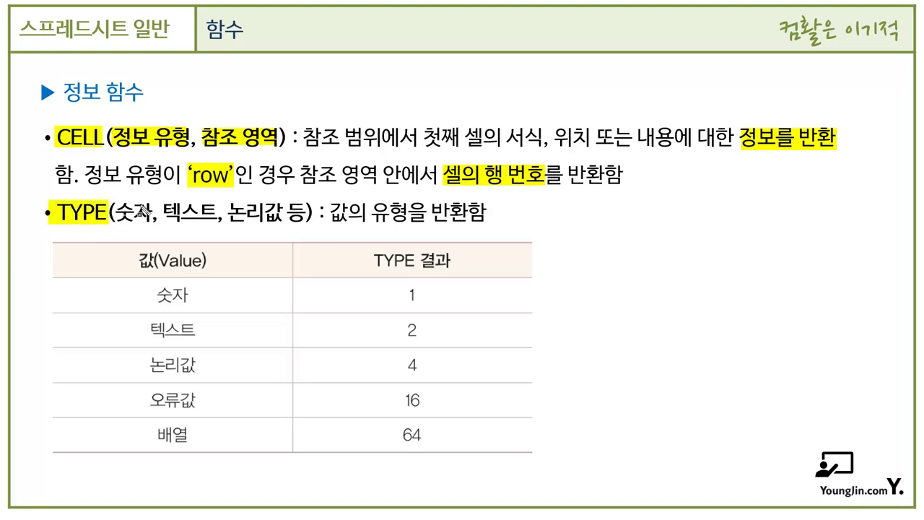
pyautogui.moveTo(395, 302); pyautogui.dragTo(417, 305)
pyautogui.moveTo(166, 217); pyautogui.dragTo(218, 219)
pyautogui.moveTo(398, 338); pyautogui.dragTo(423, 347)
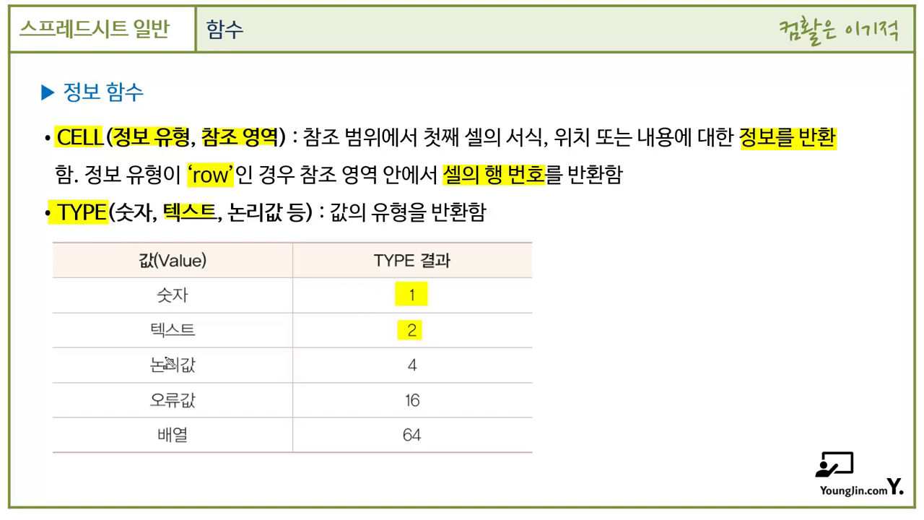
pyautogui.moveTo(148, 375); pyautogui.dragTo(208, 383)
pyautogui.moveTo(403, 362); pyautogui.dragTo(419, 365)
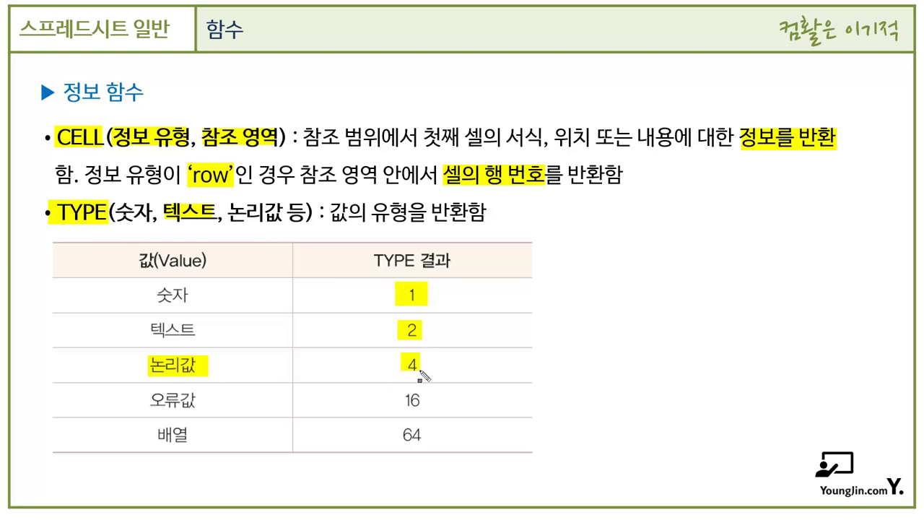
pyautogui.moveTo(409, 402); pyautogui.dragTo(423, 404)
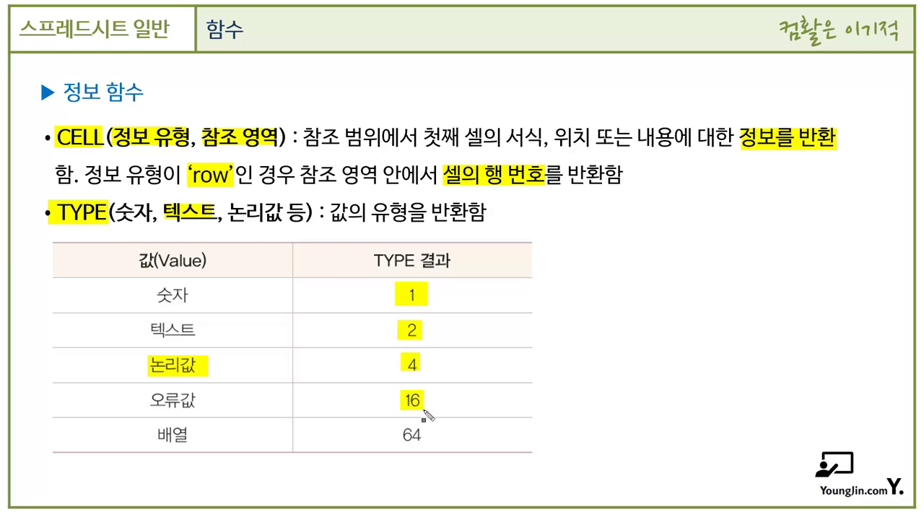
pyautogui.moveTo(402, 433); pyautogui.dragTo(424, 436)
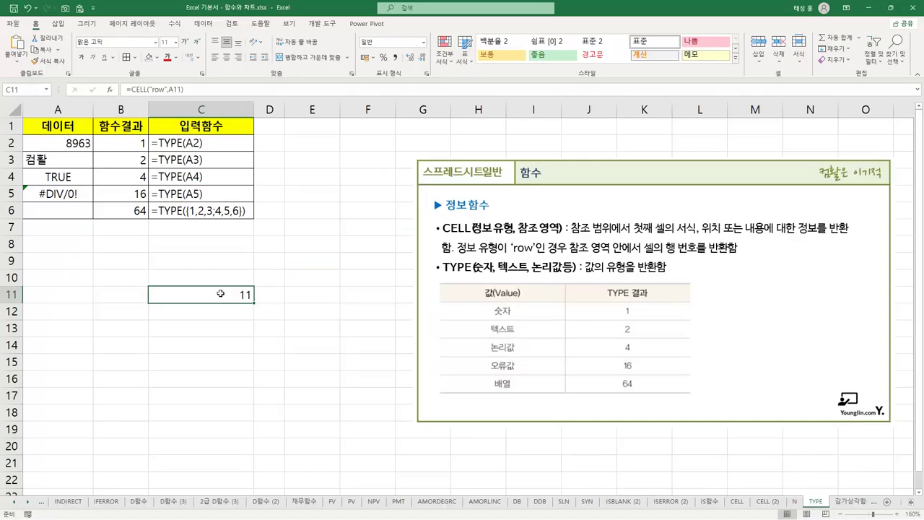
# - On the TYPE sheet, inspect C11's =CELL("row",A11) formula, highlighting its arguments and cell A11, and select the =TYPE(A2) example in C2
pyautogui.doubleClick(220, 294)
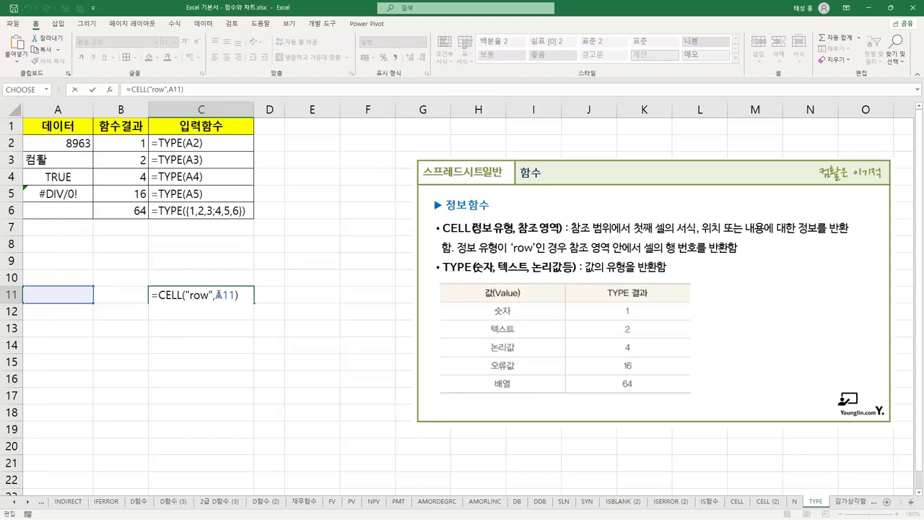
pyautogui.moveTo(153, 298); pyautogui.dragTo(215, 305)
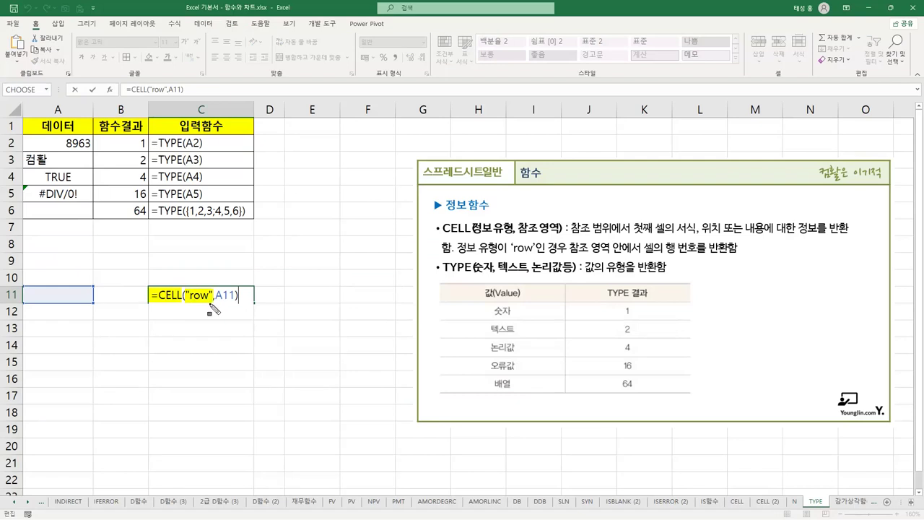
pyautogui.moveTo(215, 296); pyautogui.dragTo(236, 296)
pyautogui.moveTo(28, 296); pyautogui.dragTo(93, 301)
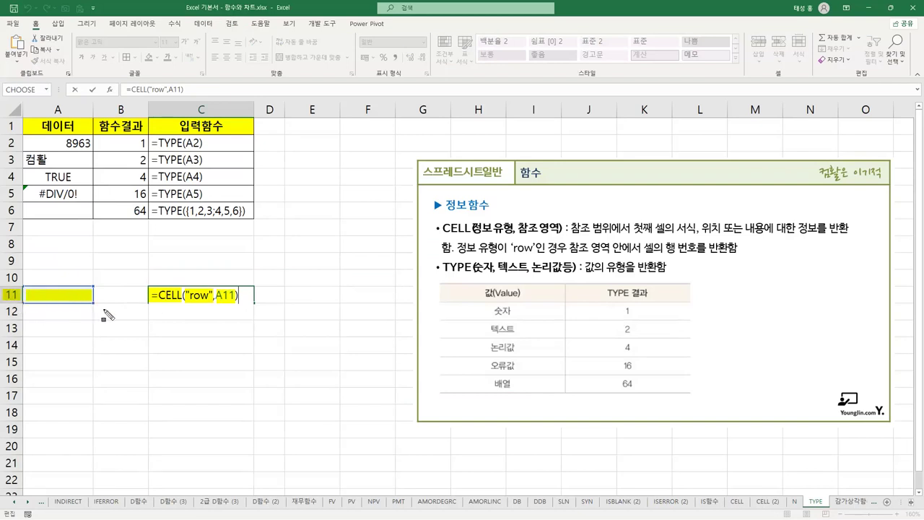
pyautogui.press('Escape')
pyautogui.press('Return')
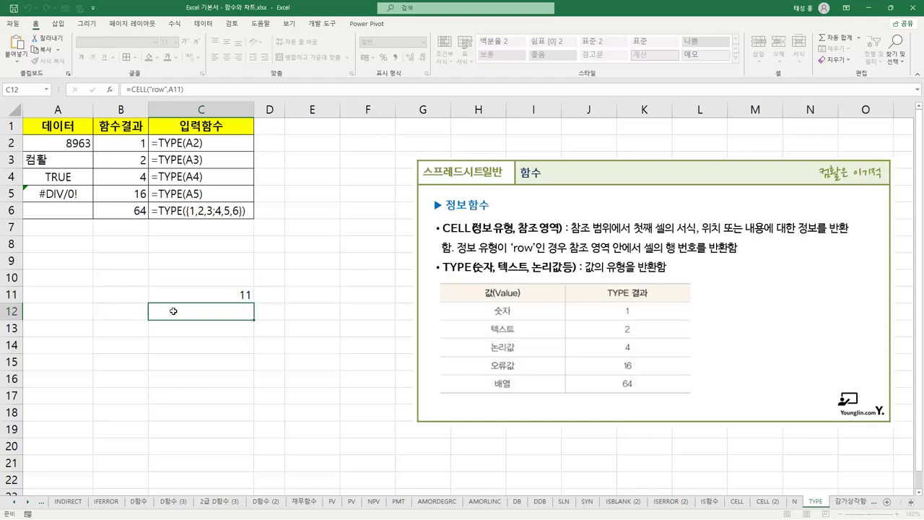
pyautogui.click(210, 295)
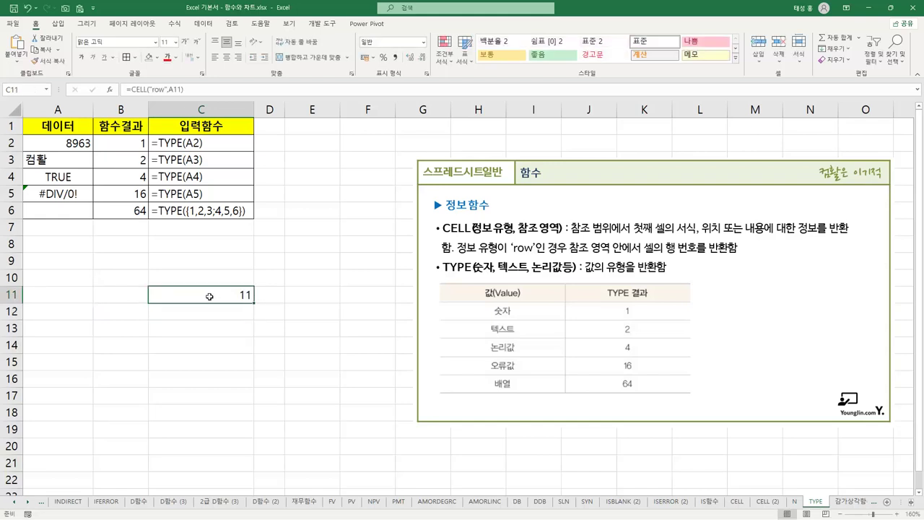
pyautogui.click(203, 144)
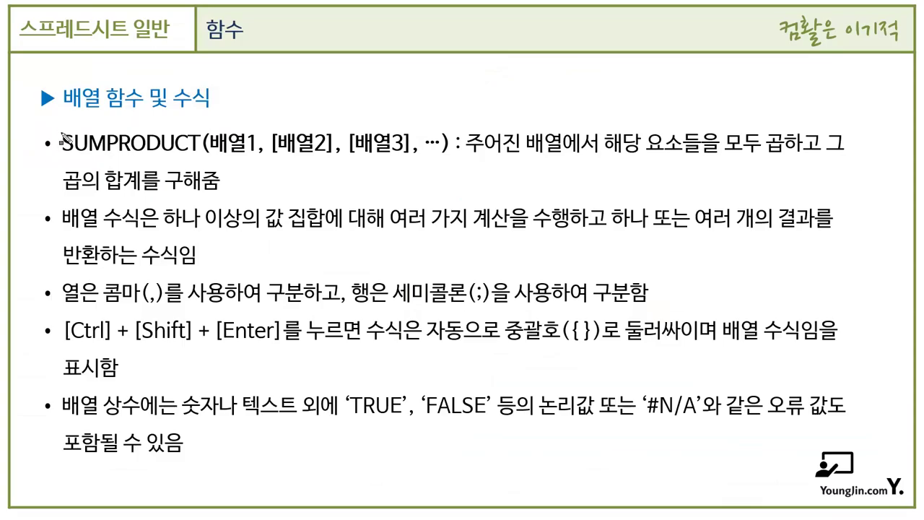
pyautogui.moveTo(63, 141); pyautogui.dragTo(199, 144)
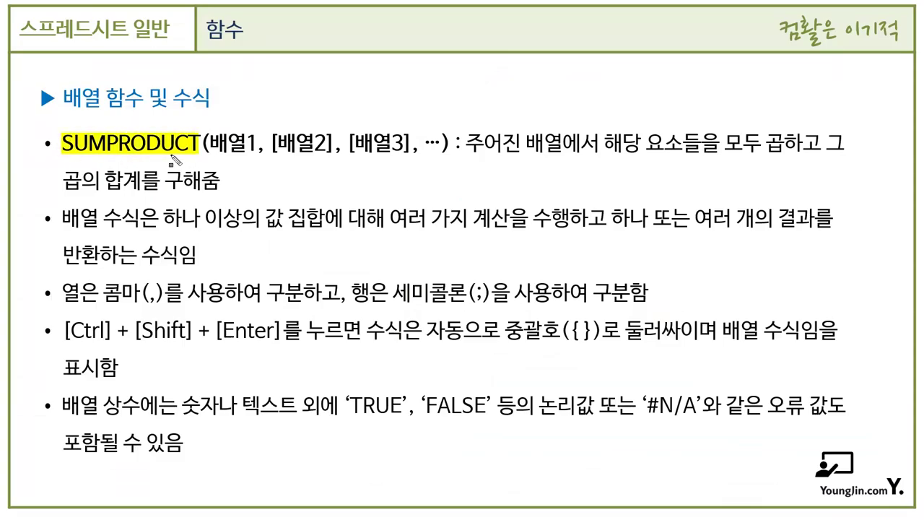
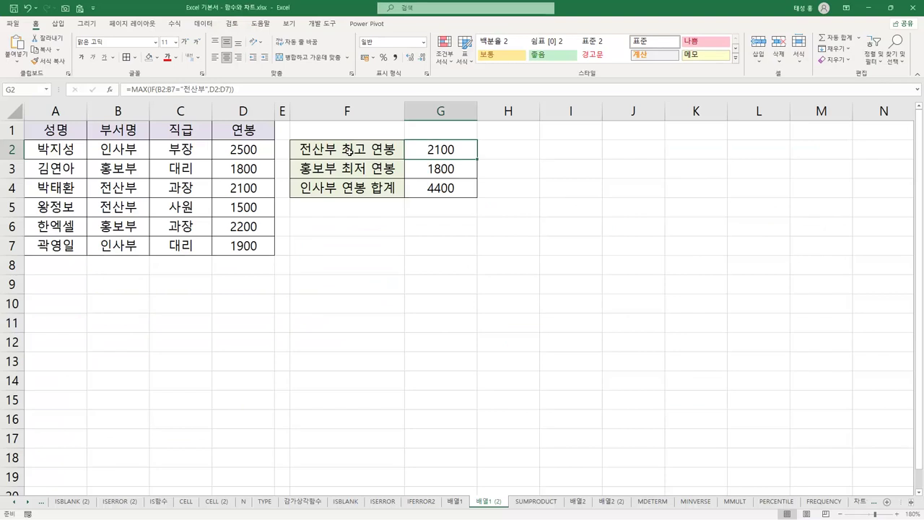
# - Trace the 전산부 최고 연봉 example: select its label, departments B2:B7, the 전산부 cells B4 and B5, salary D4 and result G2
pyautogui.click(329, 150)
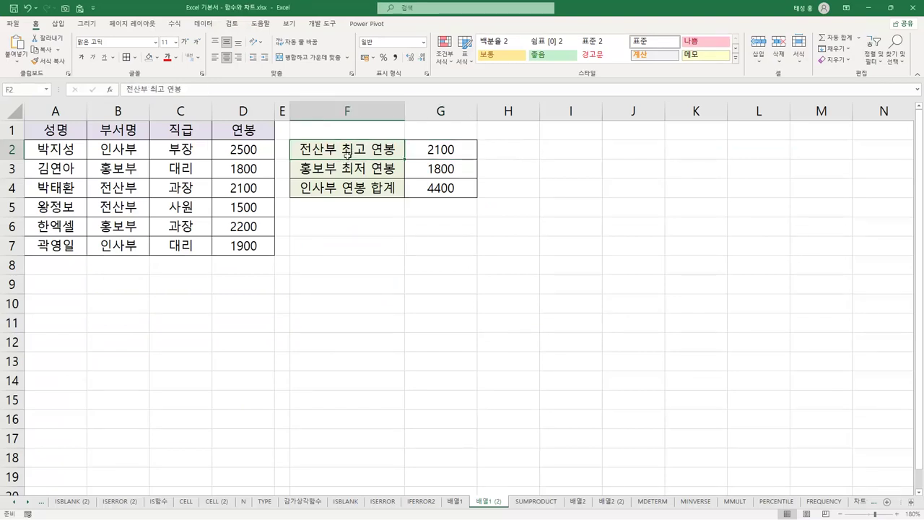
pyautogui.moveTo(131, 149); pyautogui.dragTo(119, 246)
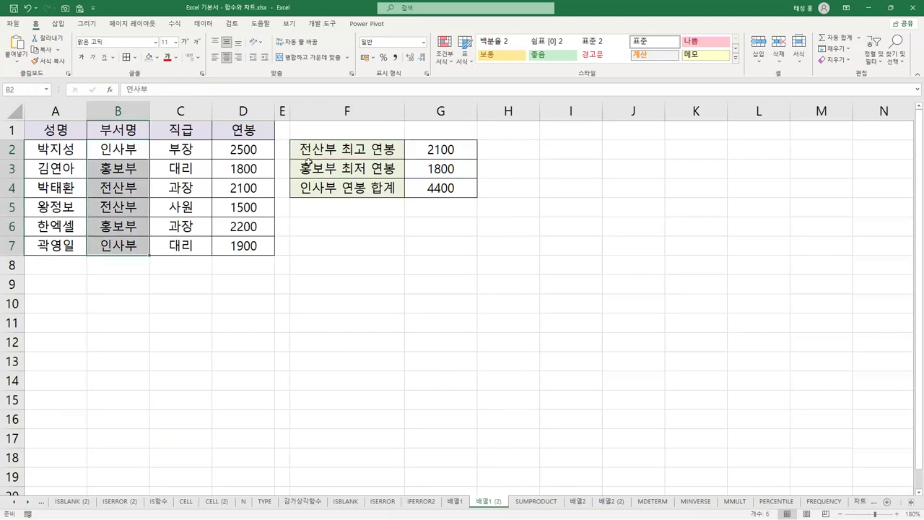
pyautogui.click(132, 186)
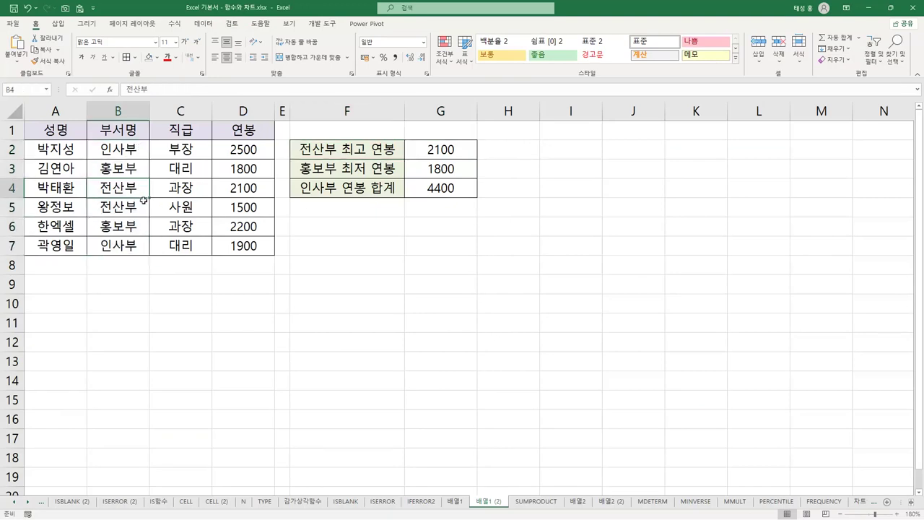
pyautogui.click(136, 207)
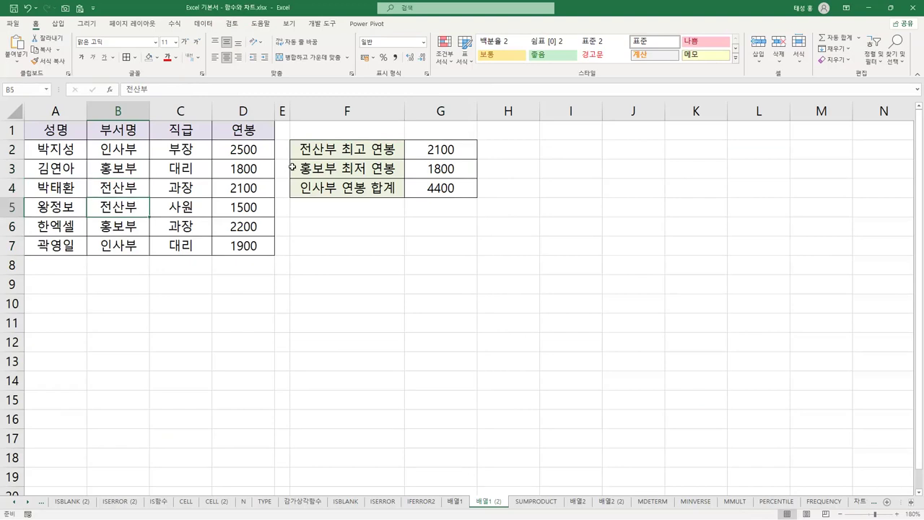
pyautogui.click(130, 189)
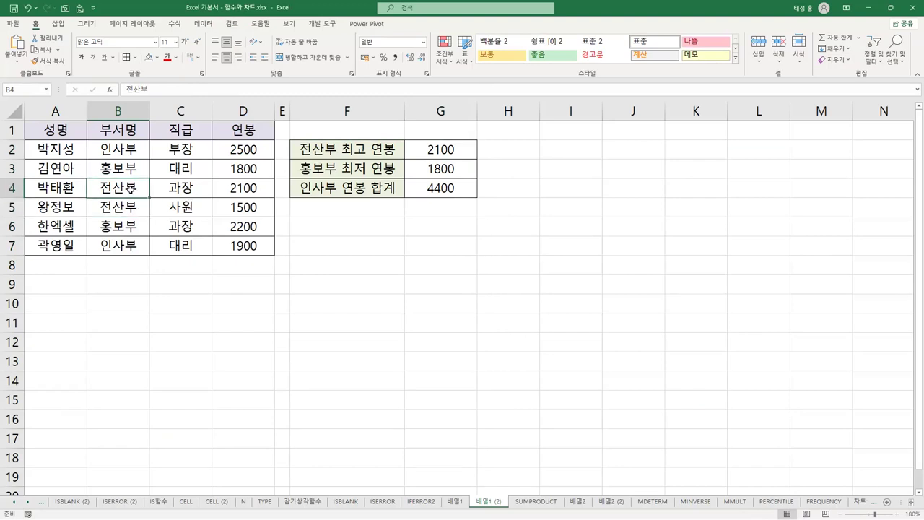
pyautogui.click(254, 188)
pyautogui.click(458, 151)
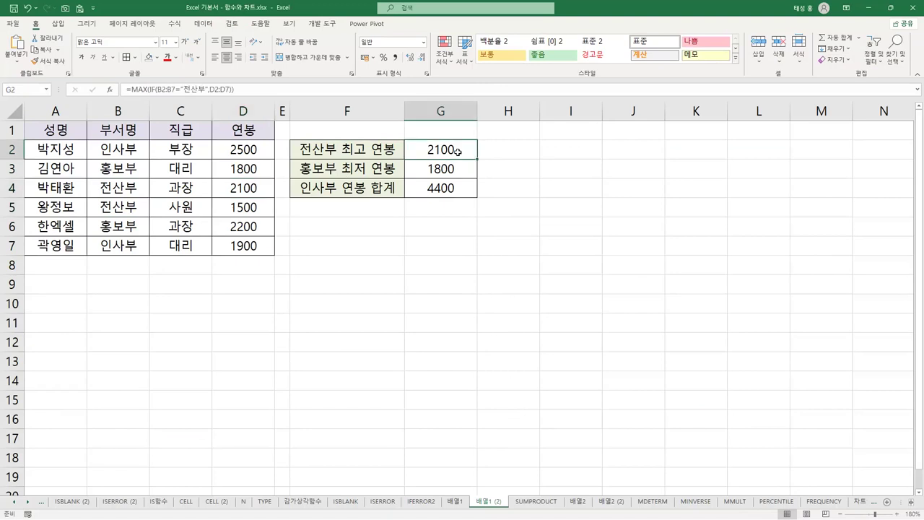
# - Inspect G2's =MAX(IF(B2:B7="전산부",D2:D7)) formula, marking the function names, condition, B2:B7 cells, D4:D5 salaries and D2:D7 argument
pyautogui.press('F2')
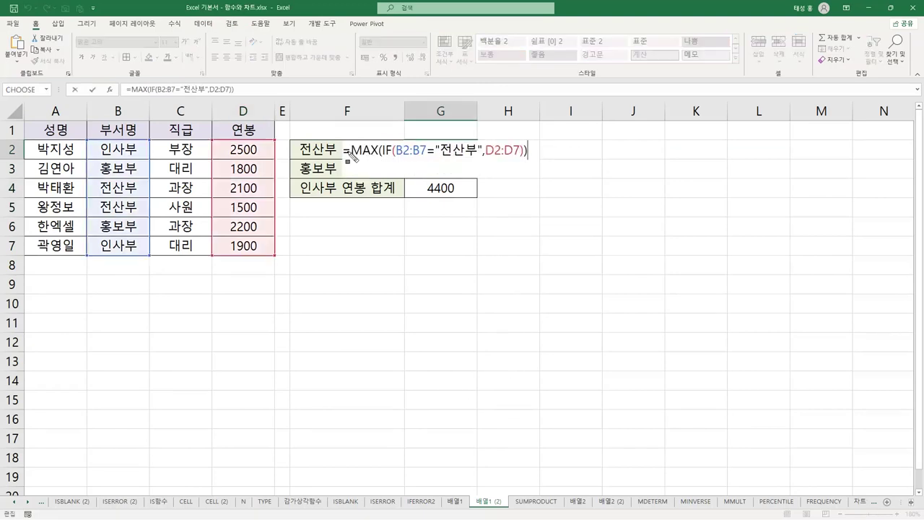
pyautogui.moveTo(342, 150); pyautogui.dragTo(393, 153)
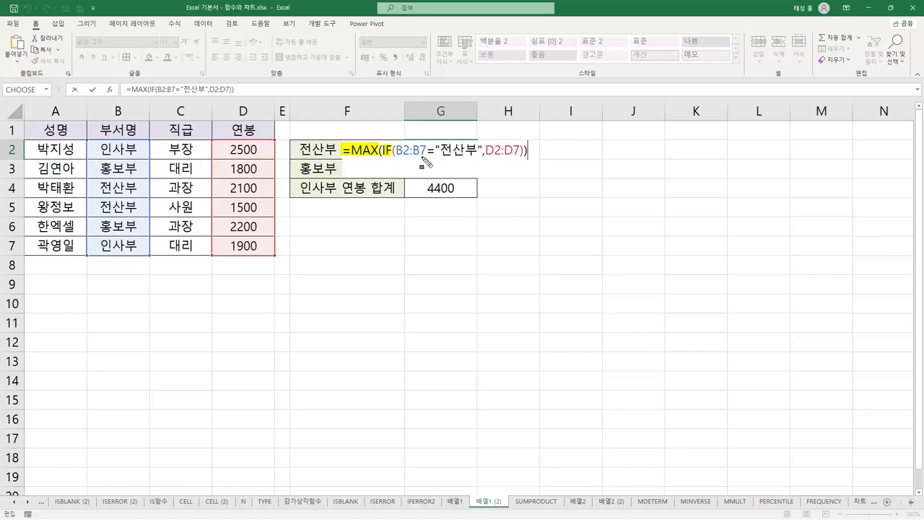
pyautogui.moveTo(397, 156); pyautogui.dragTo(477, 158)
pyautogui.moveTo(86, 144)
pyautogui.mouseDown()
pyautogui.moveTo(148, 181)
pyautogui.moveTo(151, 256)
pyautogui.mouseUp()
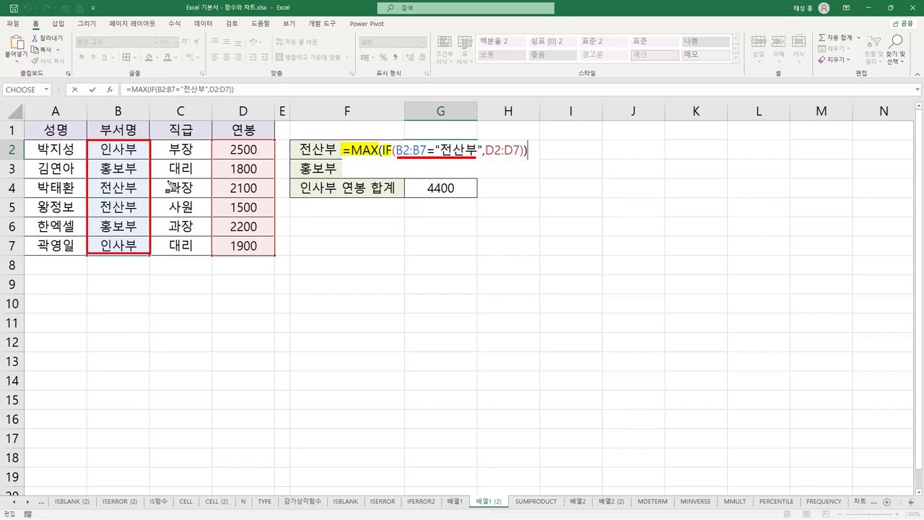
pyautogui.moveTo(222, 188)
pyautogui.mouseDown()
pyautogui.moveTo(259, 189)
pyautogui.moveTo(233, 207)
pyautogui.moveTo(268, 207)
pyautogui.mouseUp()
pyautogui.moveTo(484, 150); pyautogui.dragTo(524, 150)
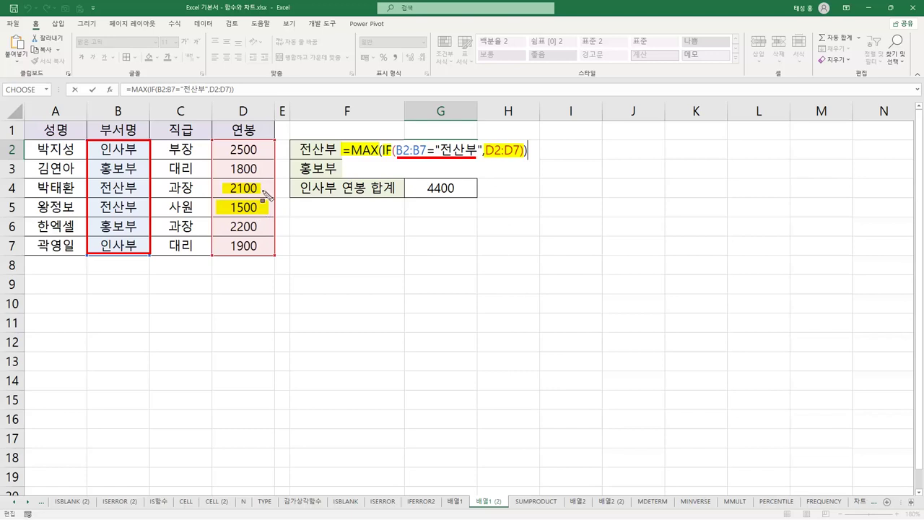
pyautogui.press('Escape')
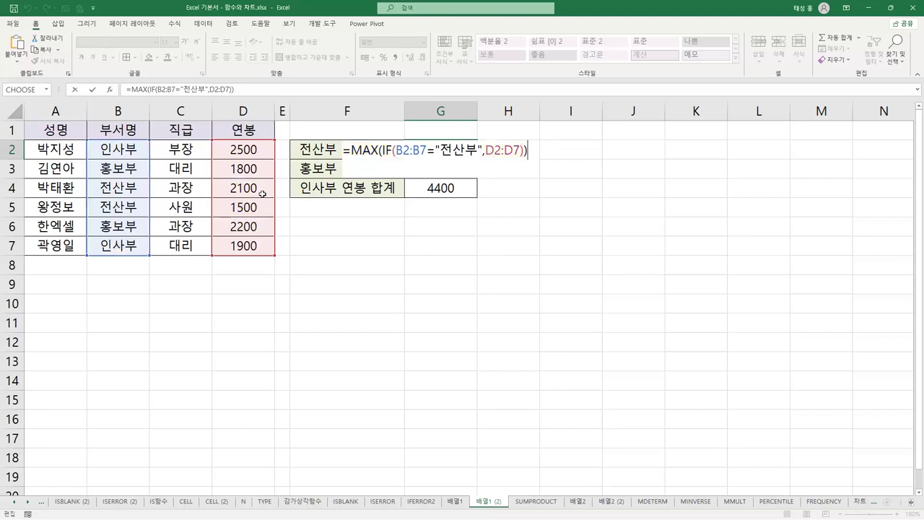
pyautogui.press('Return')
# - Re-enter the MAX(IF) formula in G2, first as a normal formula and finally as a braced array formula
pyautogui.click(448, 152)
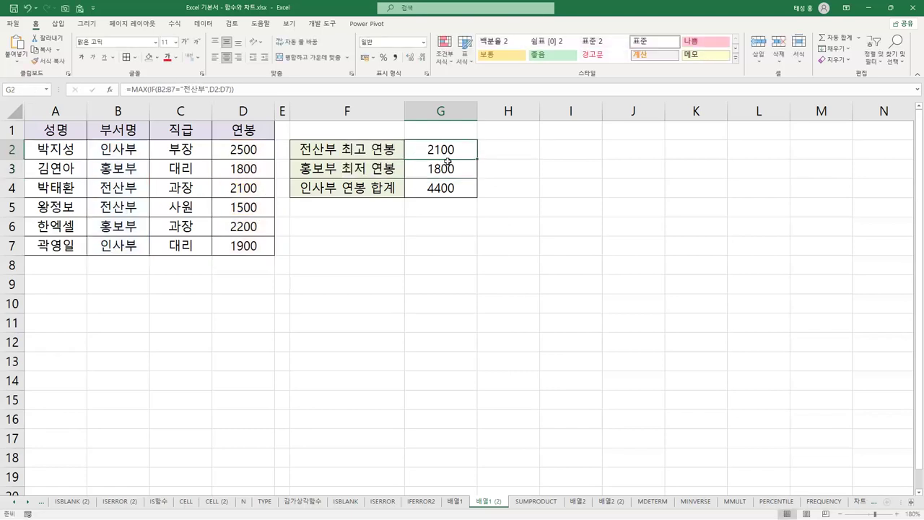
pyautogui.press('F2')
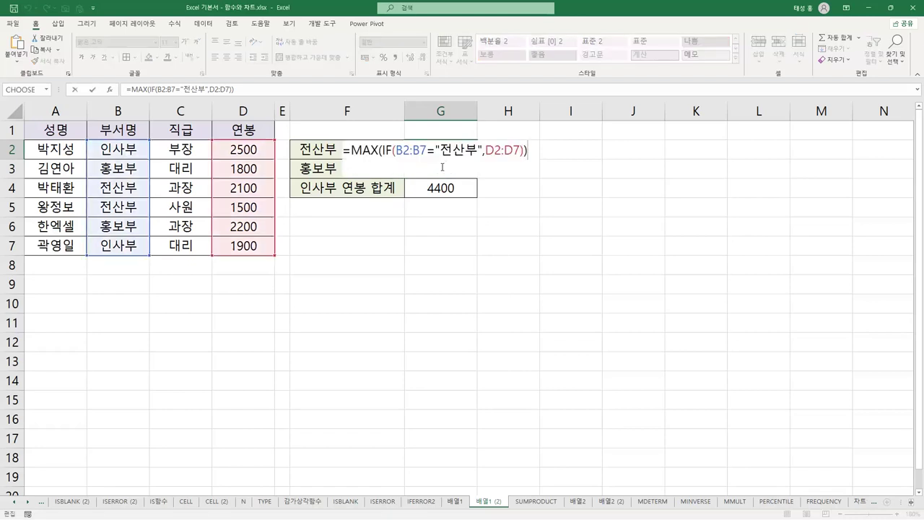
pyautogui.press('Return')
pyautogui.click(448, 150)
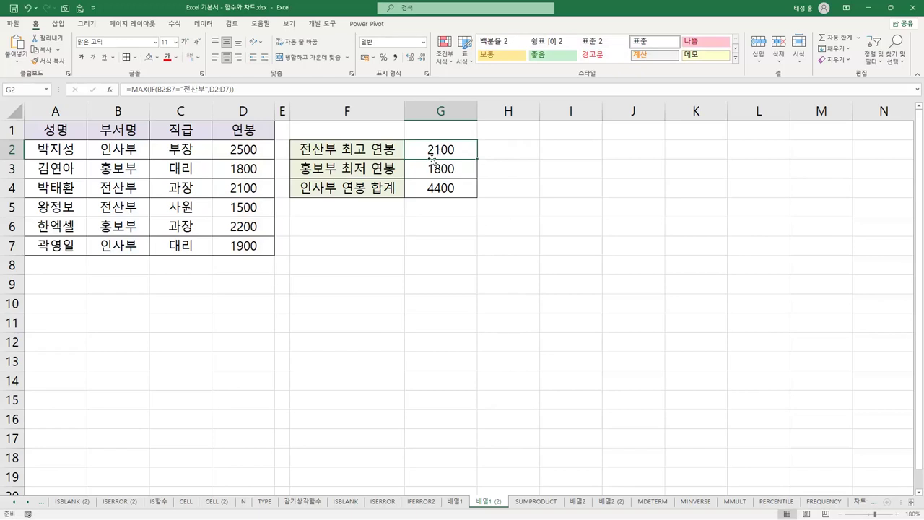
pyautogui.press('F2')
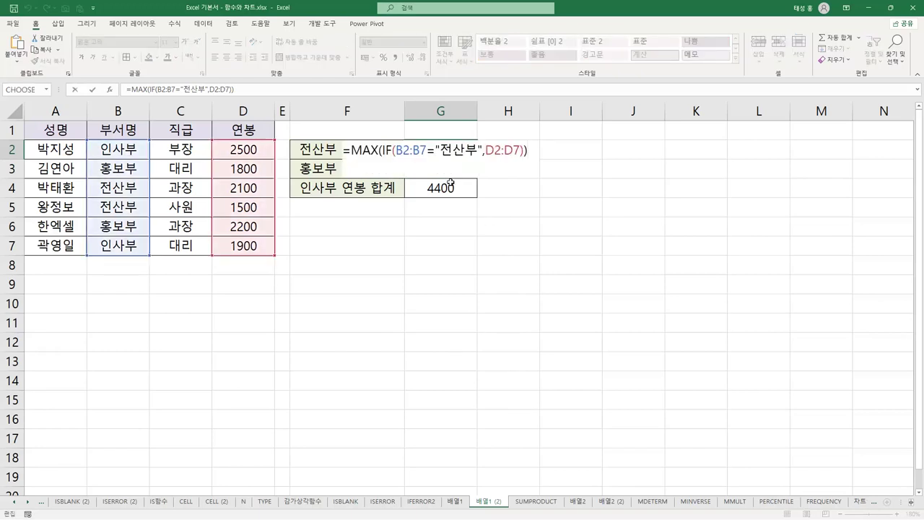
pyautogui.hotkey('ctrl', 'shift', 'Return')
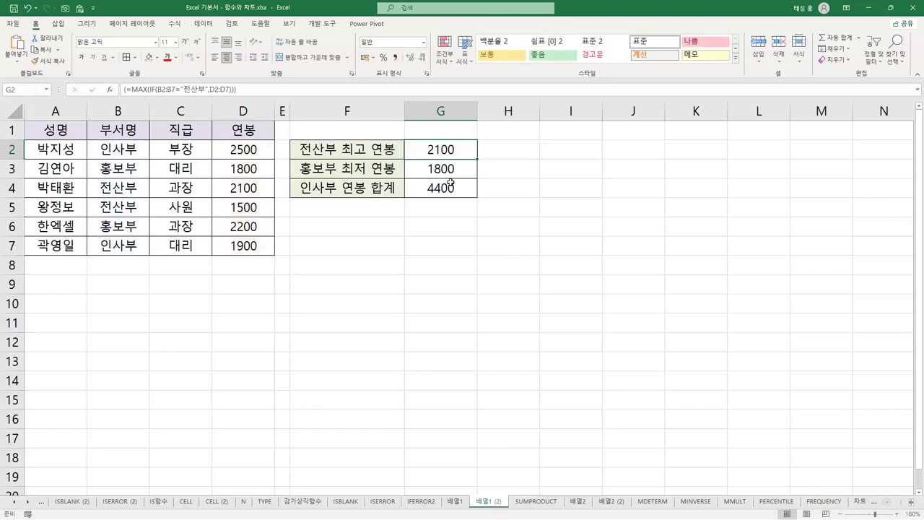
# - Highlight the opening and closing braces around G2's array formula, and clear the marks
pyautogui.moveTo(122, 81); pyautogui.dragTo(122, 102)
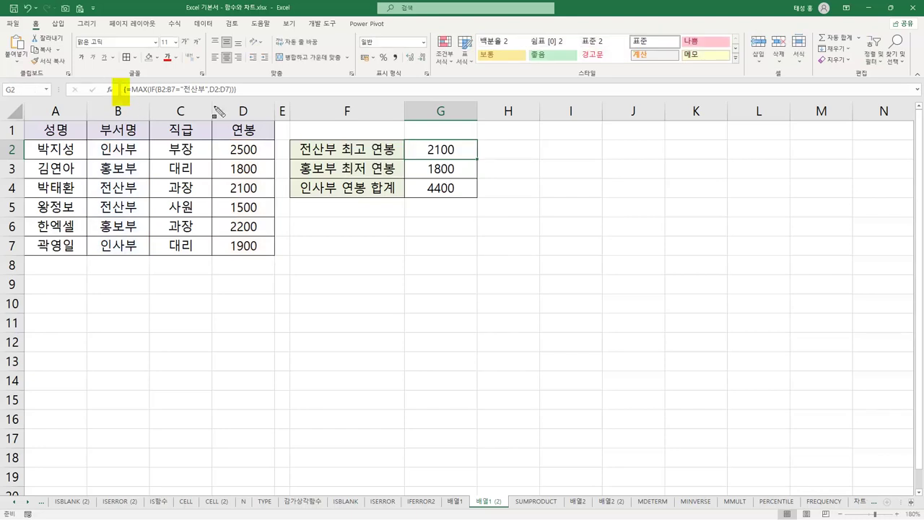
pyautogui.moveTo(240, 79); pyautogui.dragTo(239, 102)
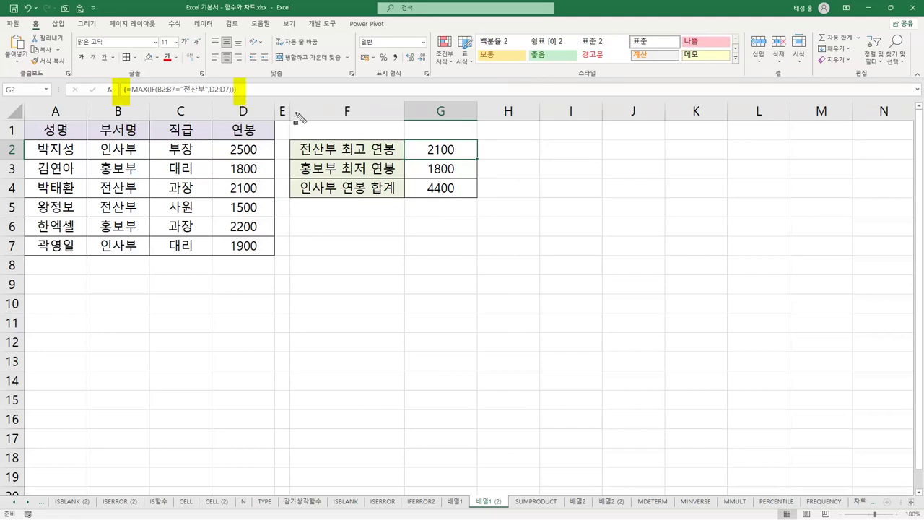
pyautogui.press('Escape')
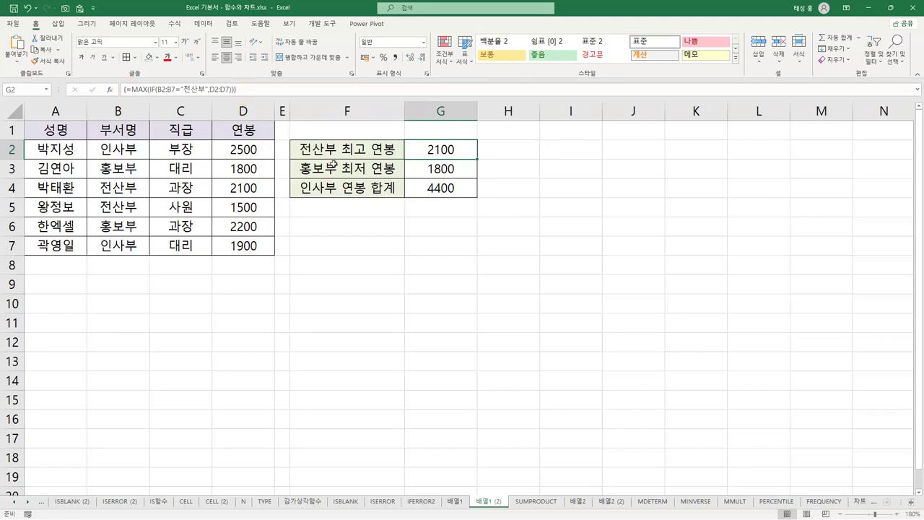
# - Inspect the 홍보부 최저 연봉 formula =MIN(IF(B2:B7="홍보부",D2:D7)) in G3, highlighting the functions, condition and both ranges
pyautogui.click(359, 177)
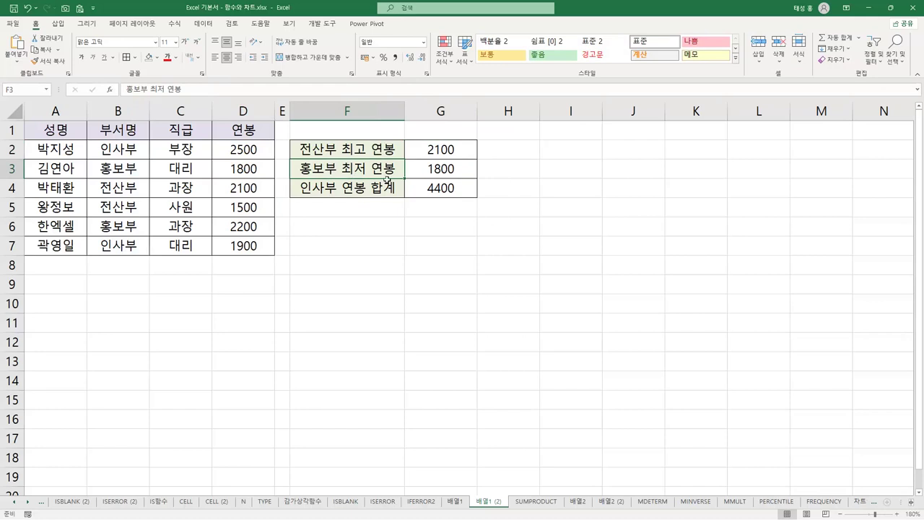
pyautogui.click(453, 174)
pyautogui.doubleClick(453, 173)
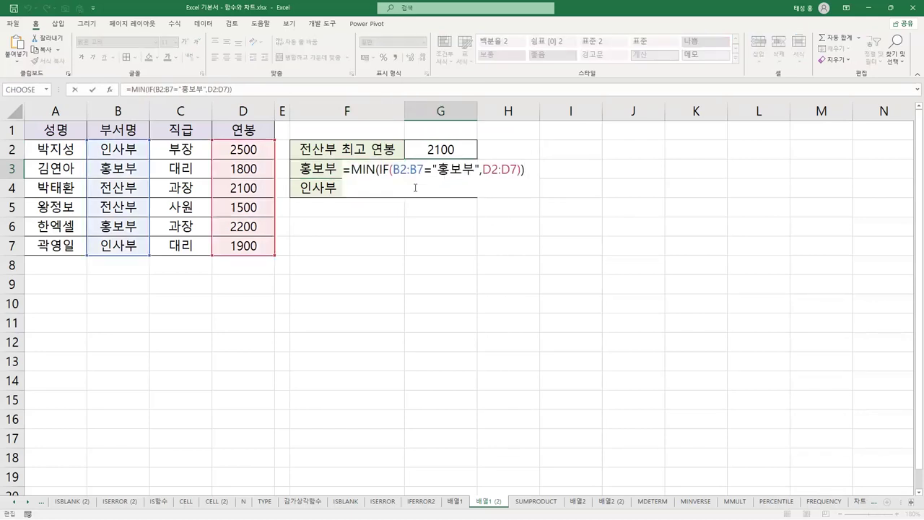
pyautogui.moveTo(345, 168); pyautogui.dragTo(477, 180)
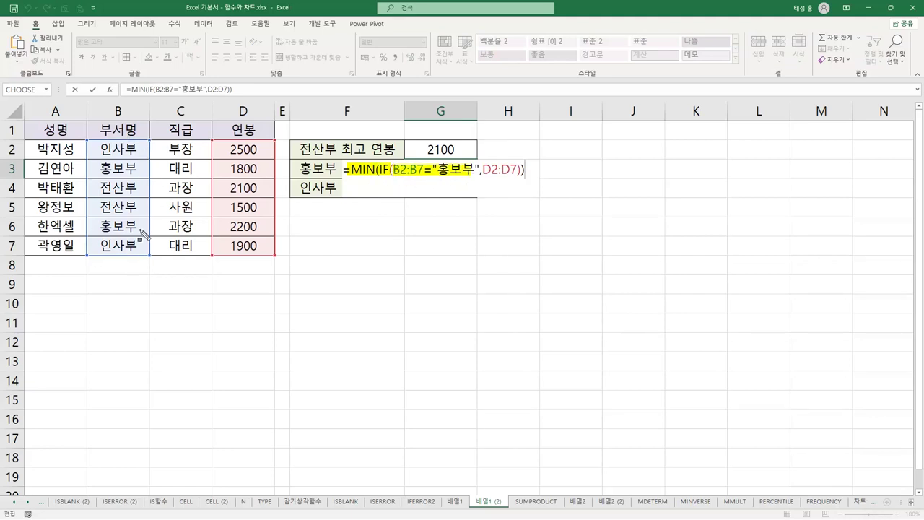
pyautogui.moveTo(483, 181); pyautogui.dragTo(523, 181)
pyautogui.moveTo(393, 176); pyautogui.dragTo(421, 177)
pyautogui.moveTo(483, 177); pyautogui.dragTo(517, 177)
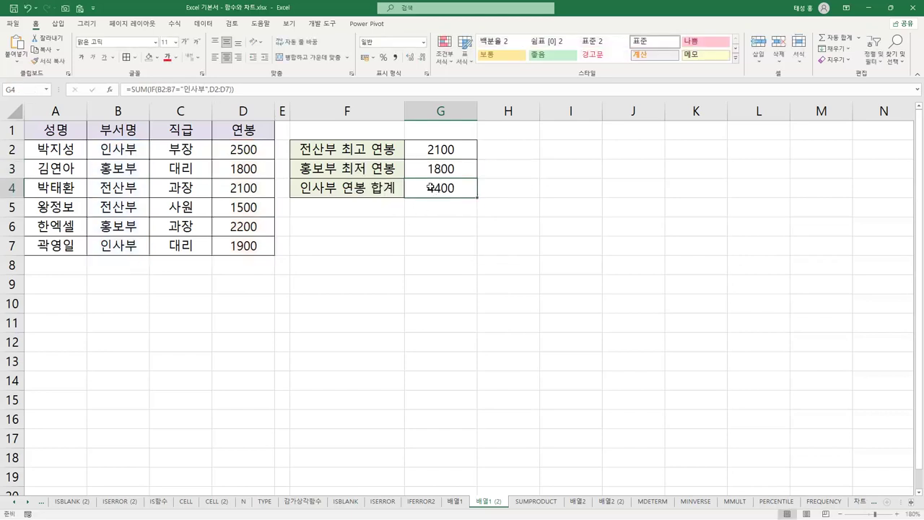
# - Inspect the 인사부 연봉 합계 formula =SUM(IF(B2:B7="인사부",D2:D7)) in G4, highlighting its functions, condition and D2:D7 argument
pyautogui.click(451, 168)
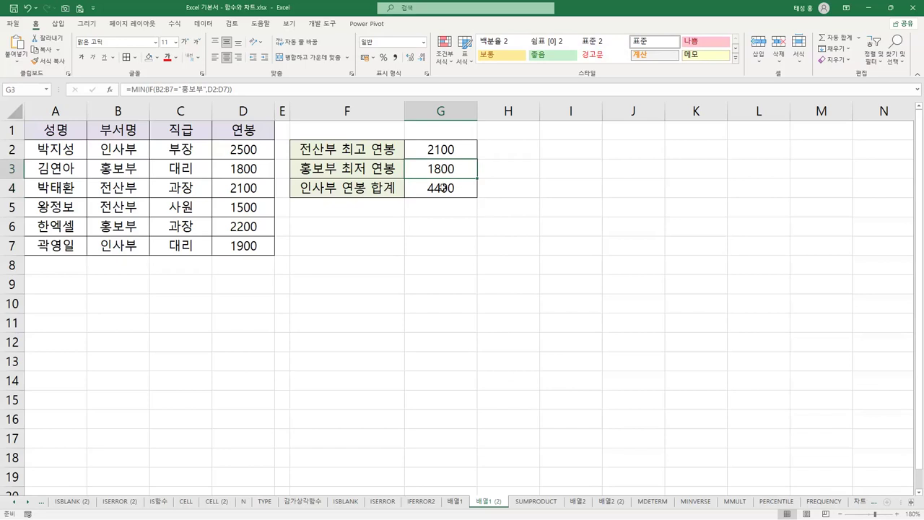
pyautogui.click(442, 187)
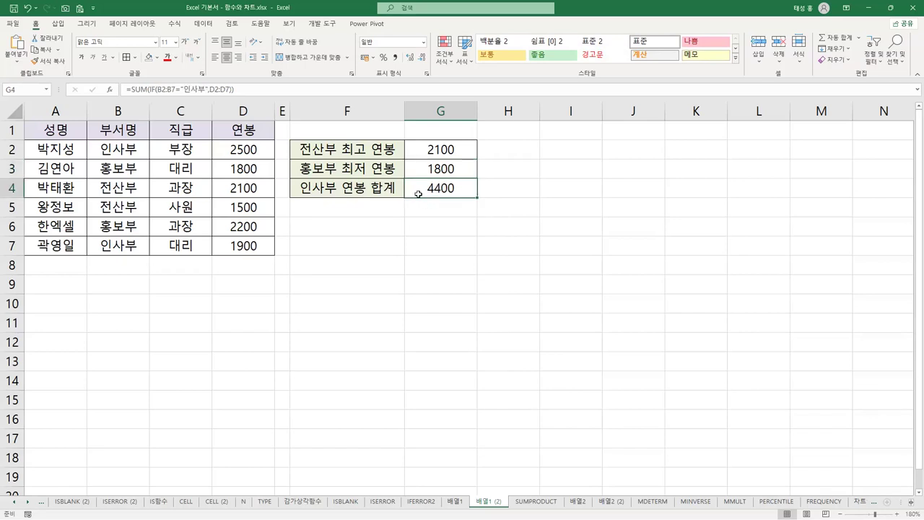
pyautogui.press('F2')
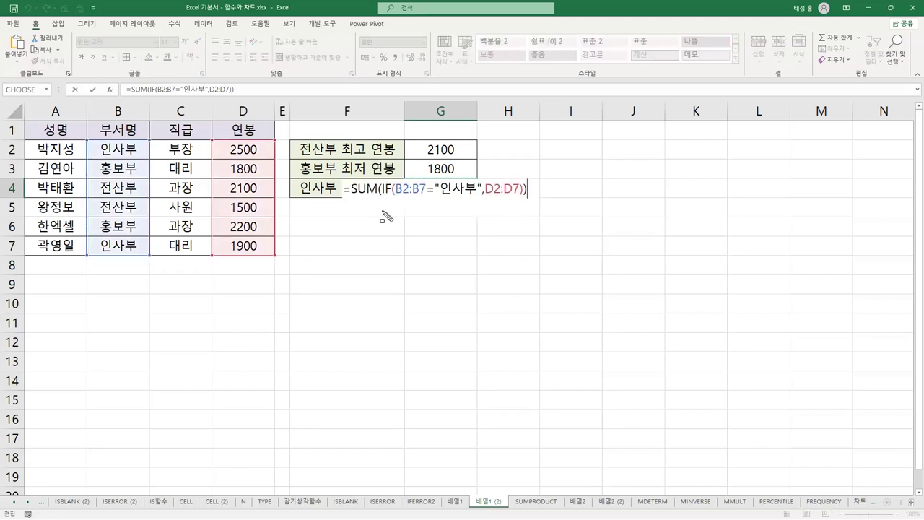
pyautogui.moveTo(345, 189); pyautogui.dragTo(515, 198)
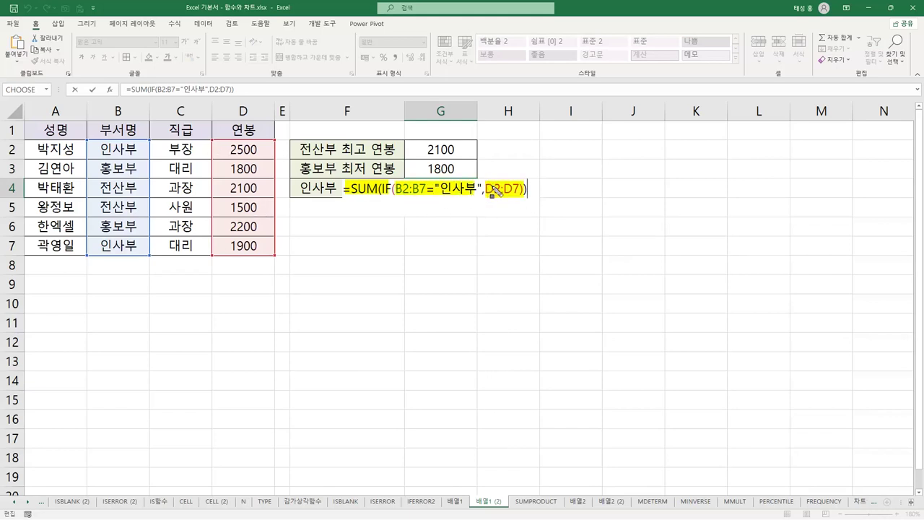
pyautogui.press('Escape')
pyautogui.press('Return')
pyautogui.click(431, 189)
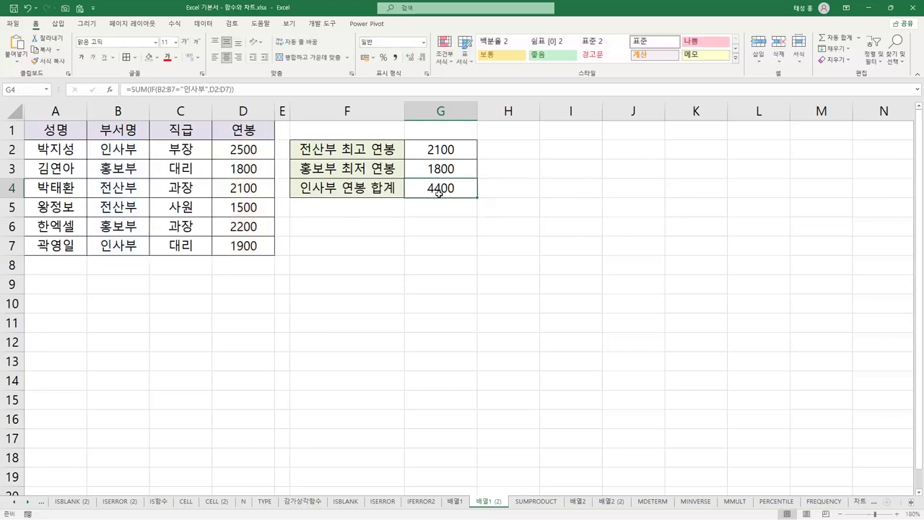
# - On the SUMPRODUCT sheet, review 컴퓨터's 수량 in B2 and 단가 in C2, and inspect the =B2*C2 formula in E2
pyautogui.click(543, 501)
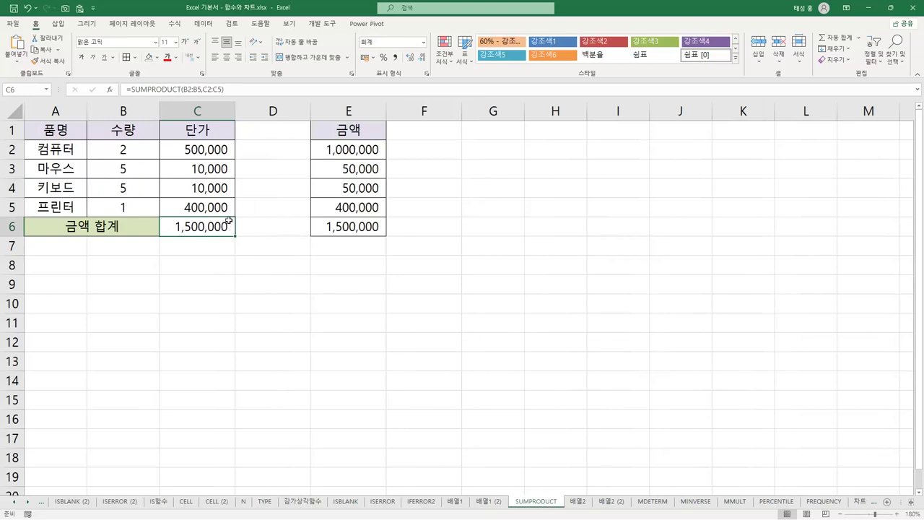
pyautogui.click(125, 149)
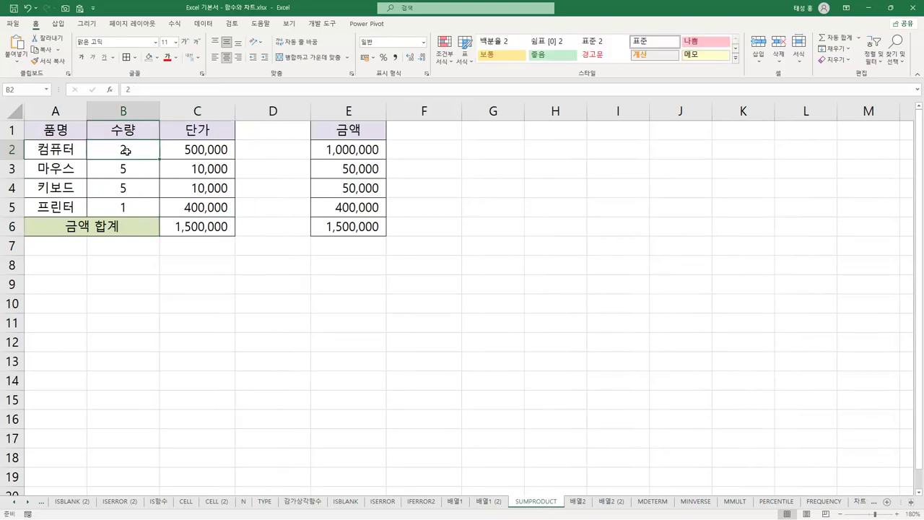
pyautogui.click(207, 151)
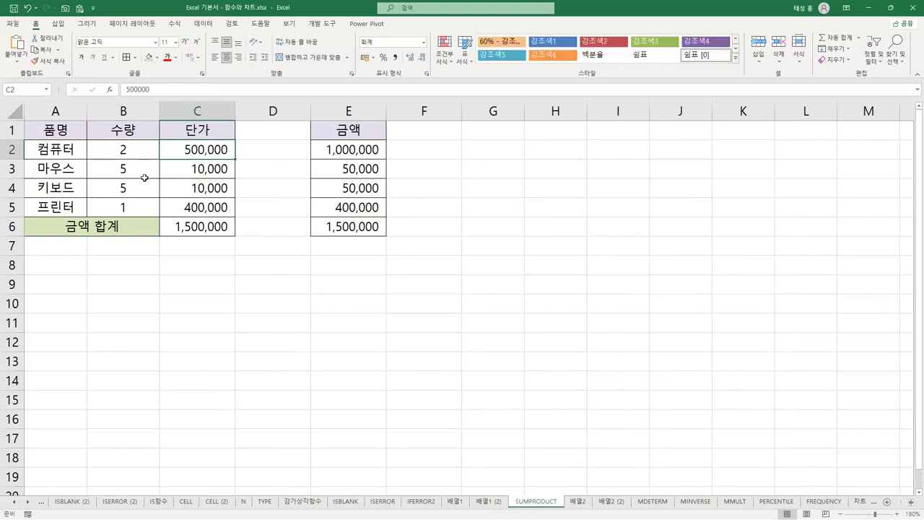
pyautogui.click(136, 151)
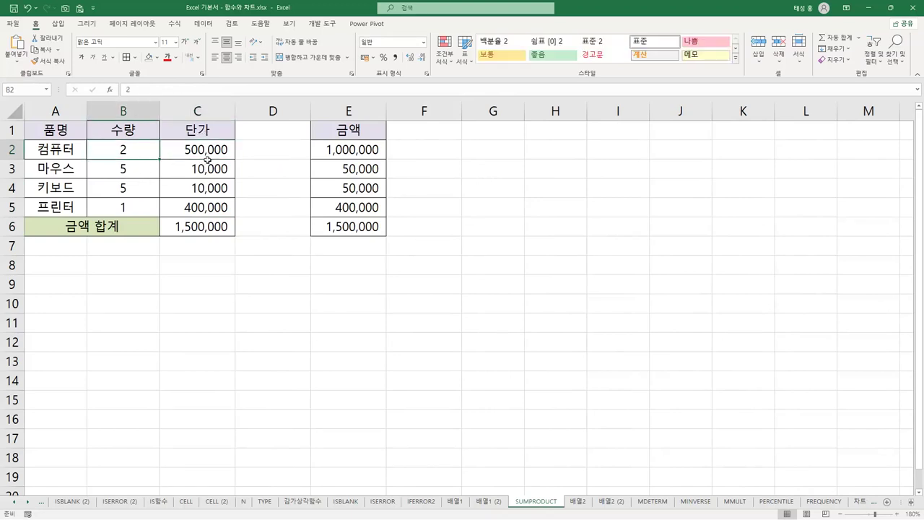
pyautogui.click(207, 150)
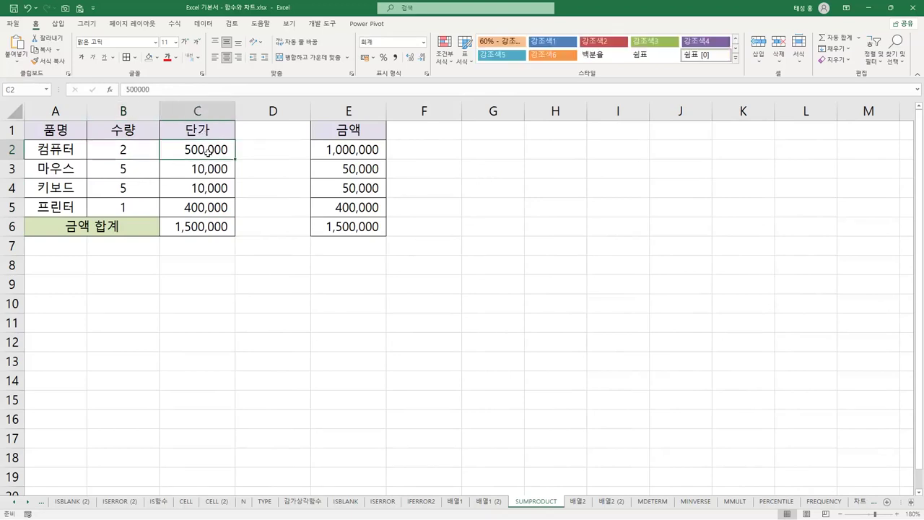
pyautogui.click(374, 149)
pyautogui.doubleClick(370, 150)
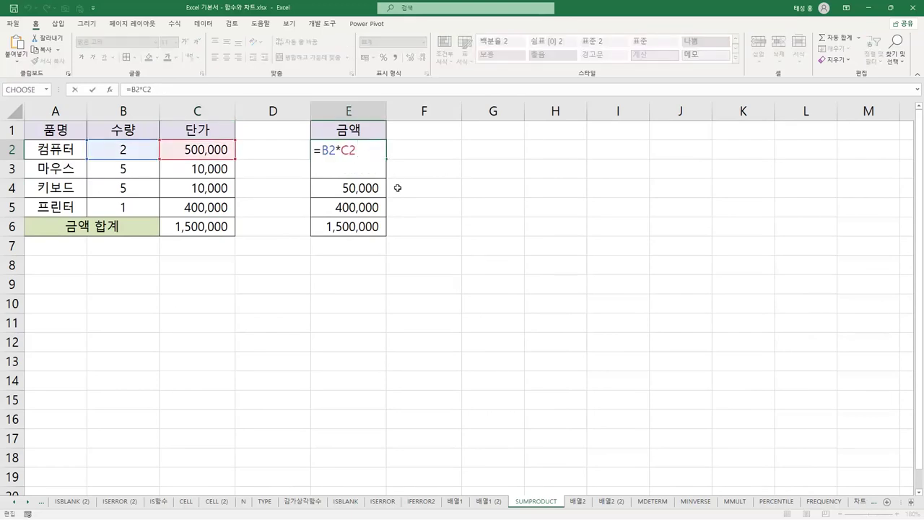
pyautogui.press('Return')
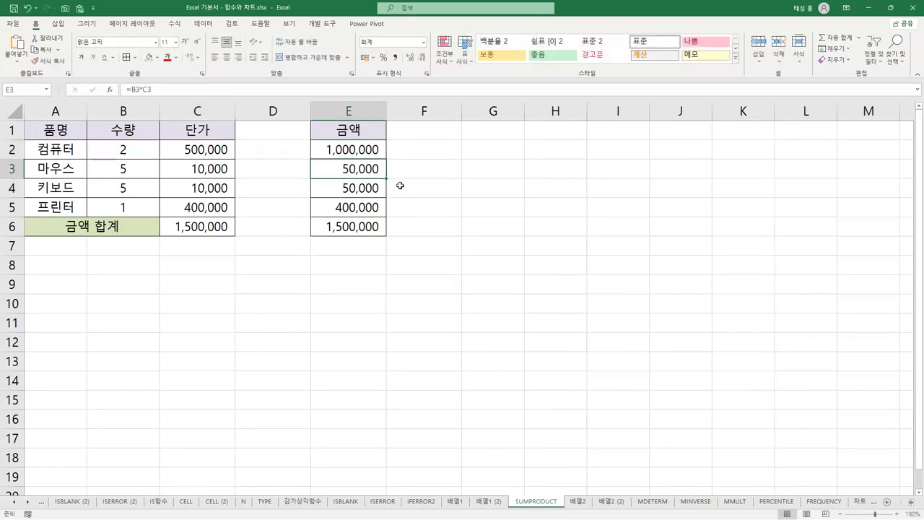
# - Fill the =B2*C2 formula from E2 down through E5 to calculate each item's 금액
pyautogui.press('Up')
pyautogui.moveTo(387, 159); pyautogui.dragTo(378, 213)
pyautogui.click(418, 220)
# - Inspect the 금액 total formula =SUM(E2:E5) in E6, leaving it unedited
pyautogui.click(357, 228)
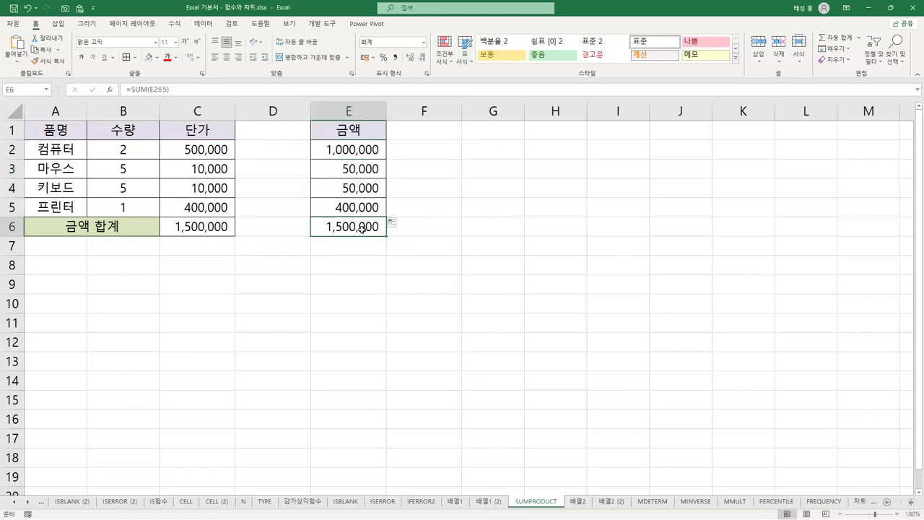
pyautogui.doubleClick(361, 228)
pyautogui.press('Return')
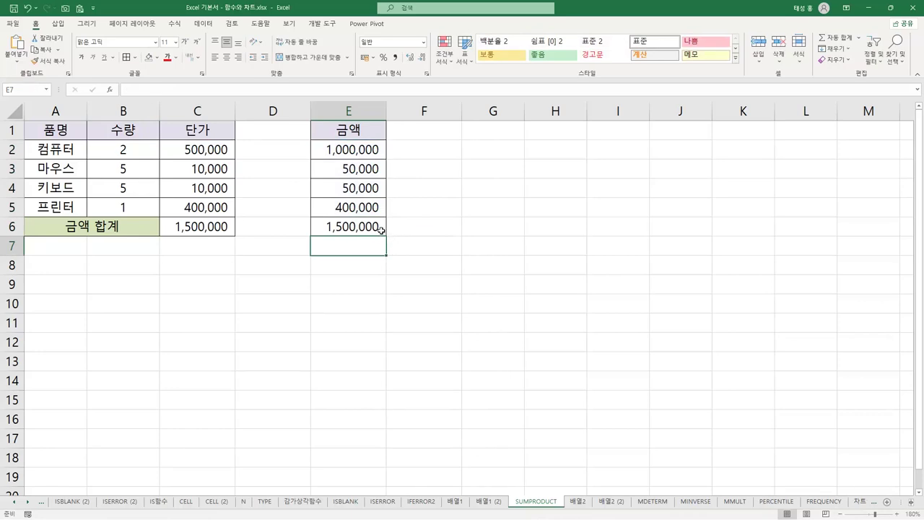
pyautogui.click(346, 227)
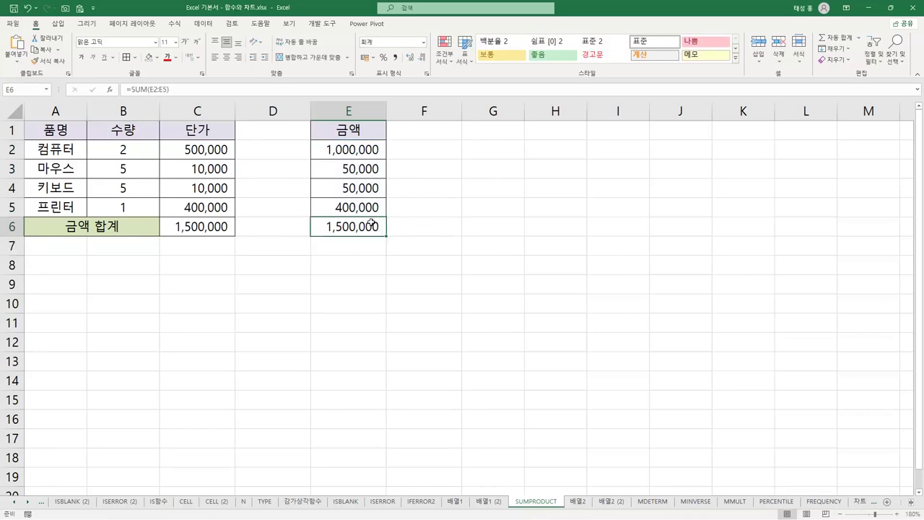
# - Inspect the 금액 합계 formula =SUMPRODUCT(B2:B5,C2:C5) in C6, highlighting both ranges, PRODUCT and SUM, and reopen the formula
pyautogui.click(217, 227)
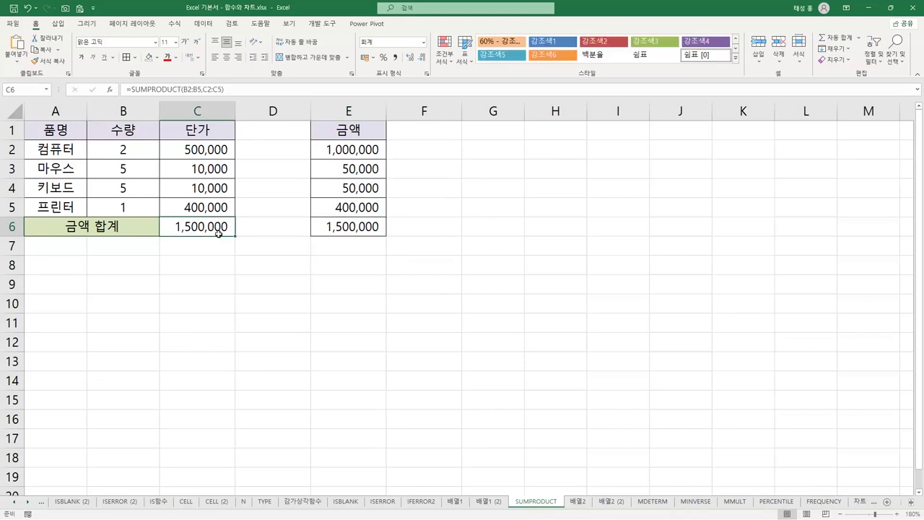
pyautogui.doubleClick(218, 233)
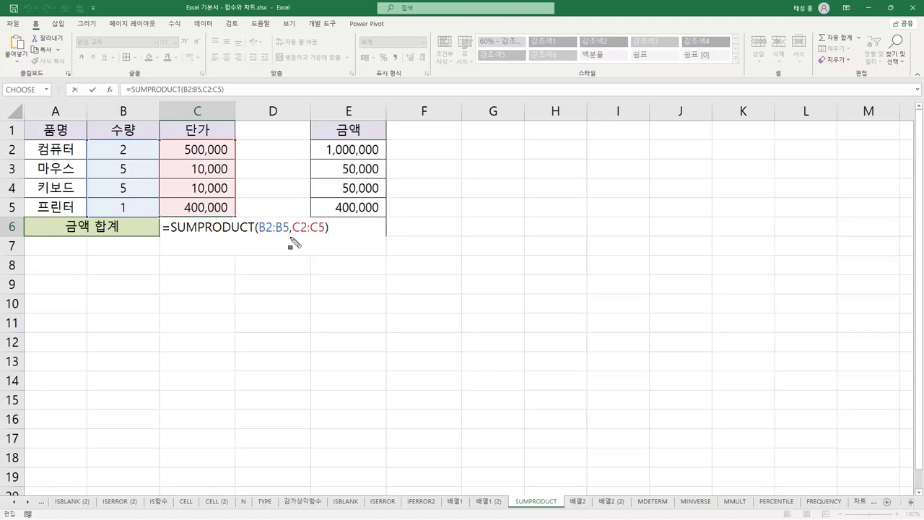
pyautogui.moveTo(258, 229); pyautogui.dragTo(328, 233)
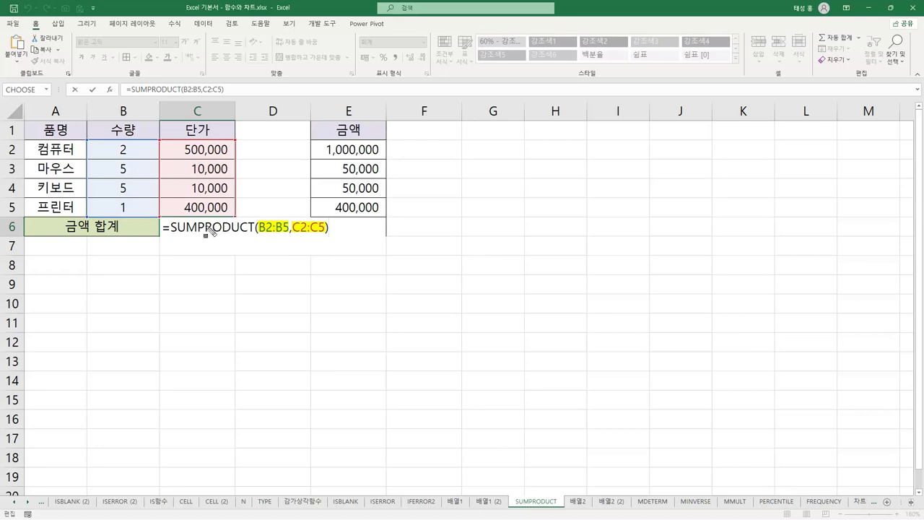
pyautogui.moveTo(195, 231); pyautogui.dragTo(252, 233)
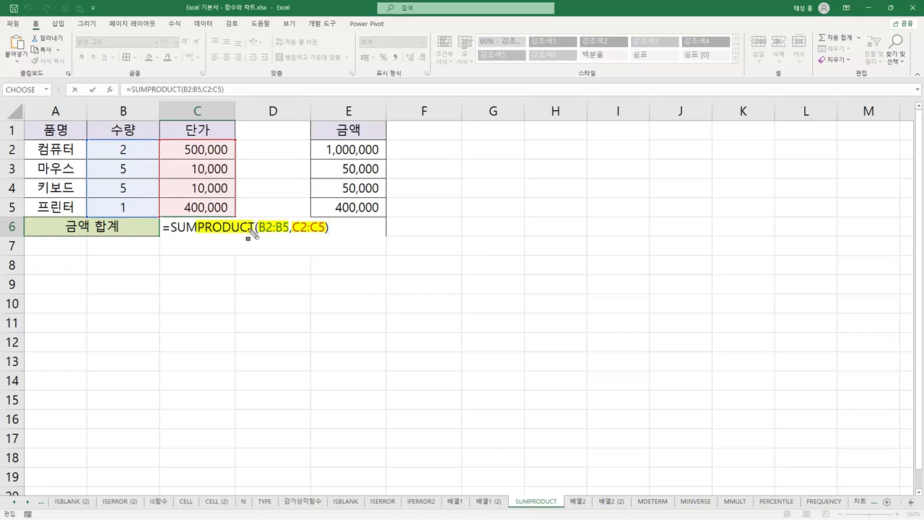
pyautogui.moveTo(170, 231); pyautogui.dragTo(199, 232)
pyautogui.hotkey('ctrl', 'Return')
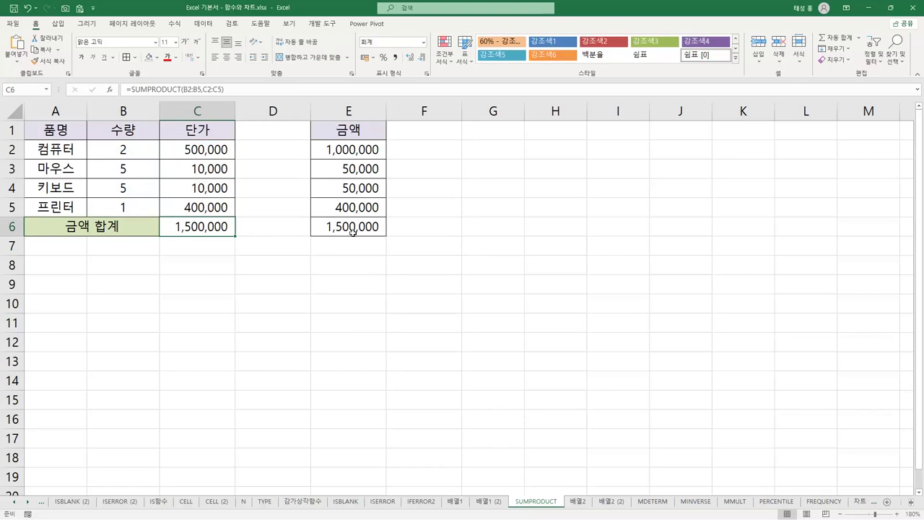
pyautogui.doubleClick(203, 232)
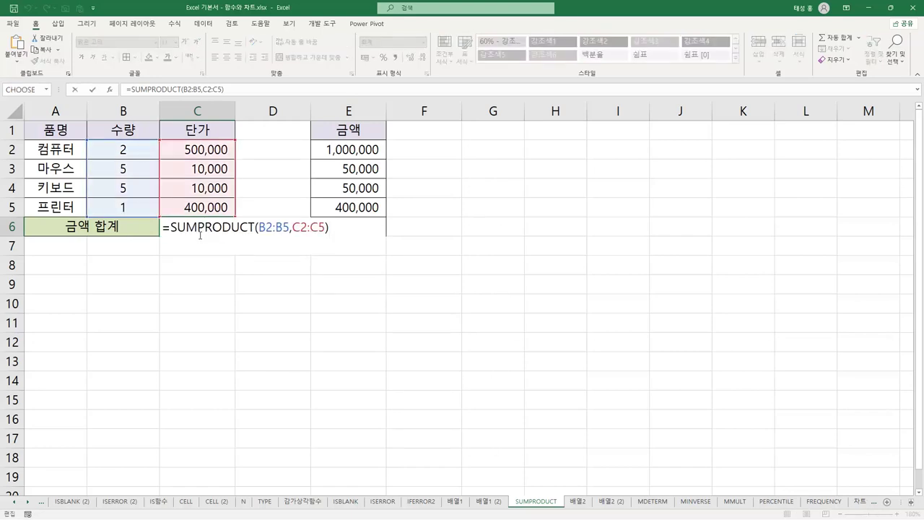